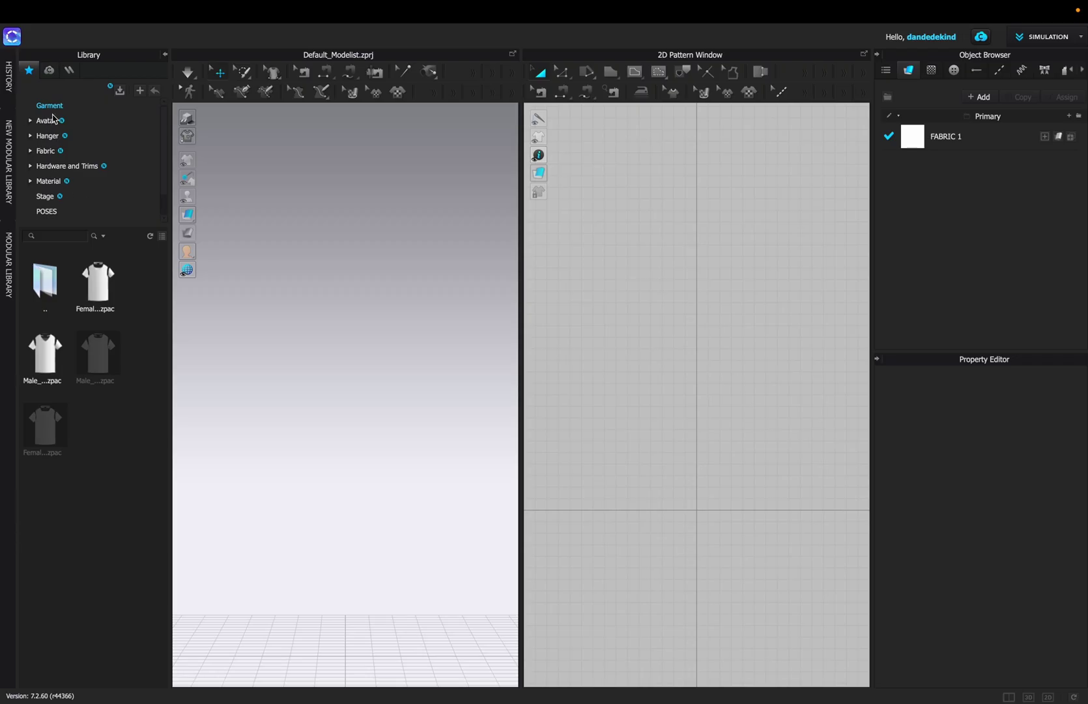
Load the MV2_Jinho avatar from the Male_V2 avatar folder into the 3D scene and collapse the library
left_click(52, 120)
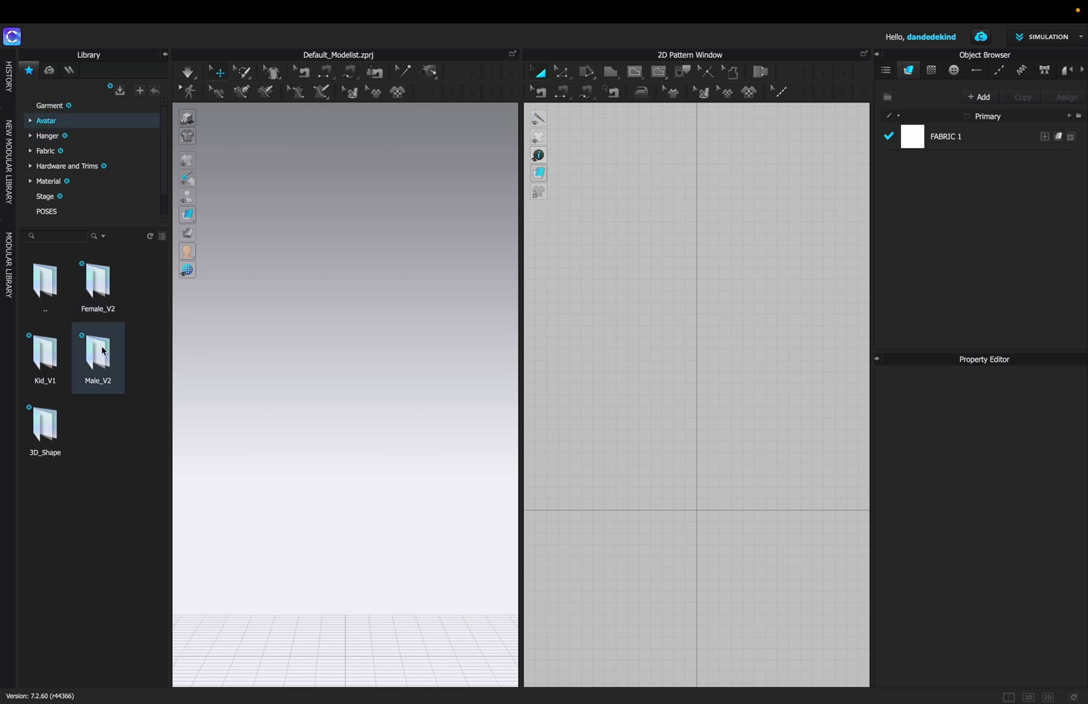
double_click(103, 368)
mouse_move(102, 571)
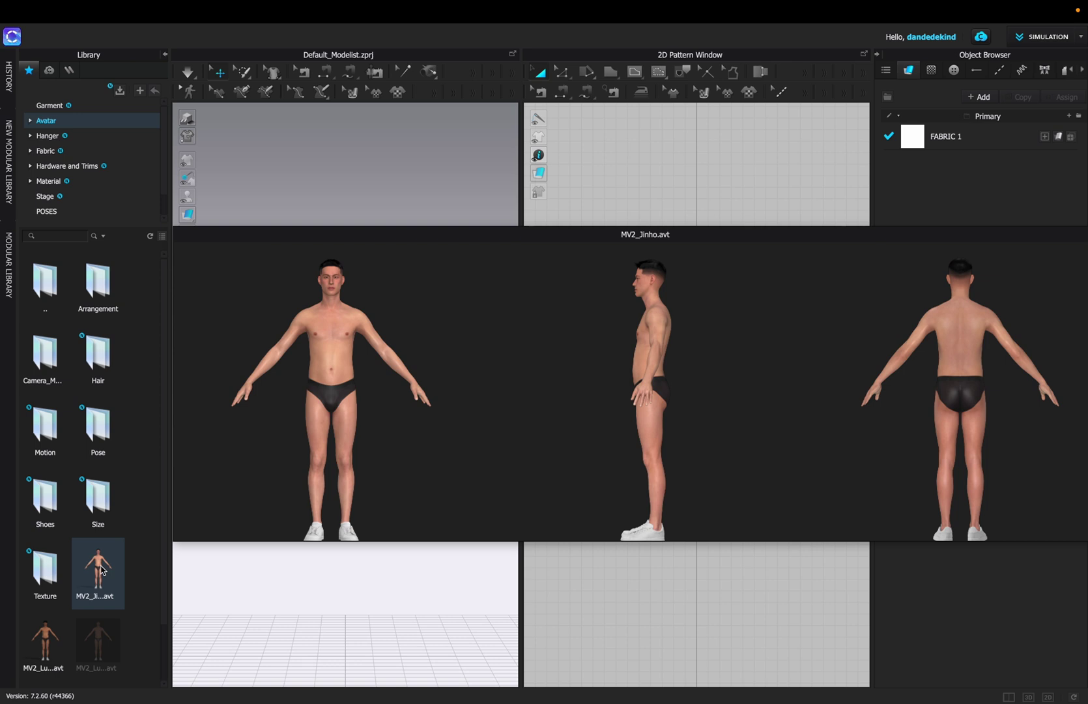
double_click(100, 571)
left_click_drag(358, 496, 365, 609)
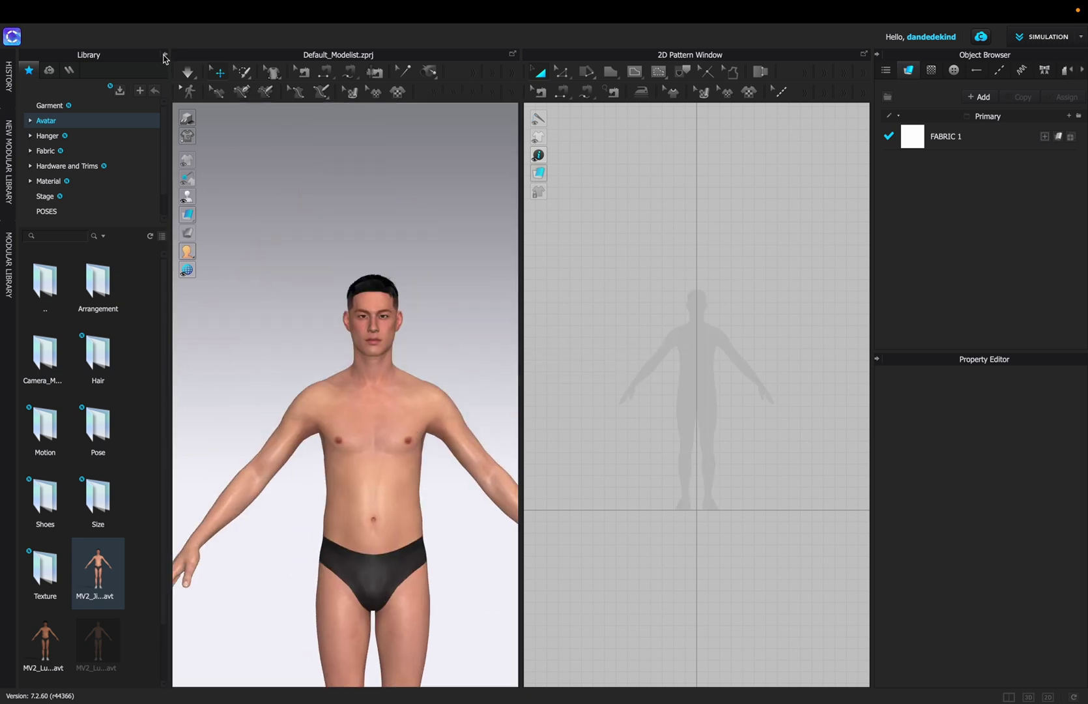
left_click(166, 55)
middle_click_drag(228, 311, 199, 267)
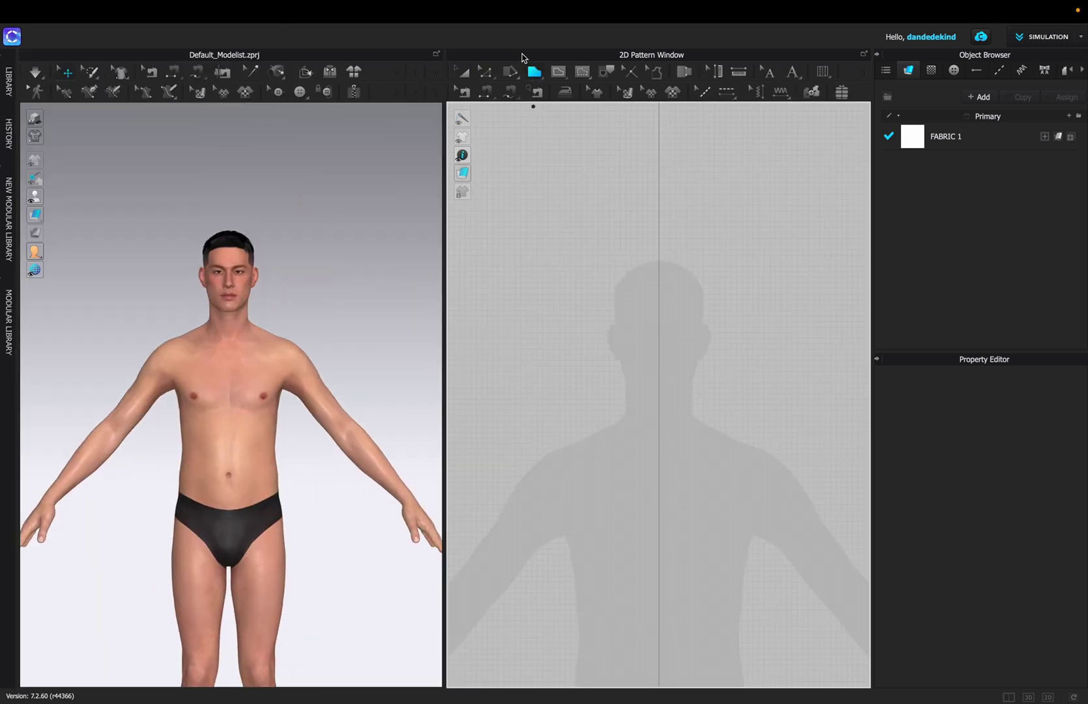
Draw a wide rectangular pattern piece over the head of the avatar silhouette as a base for the reference graphic
left_click(535, 72)
left_click(564, 103)
left_click_drag(528, 250, 813, 453)
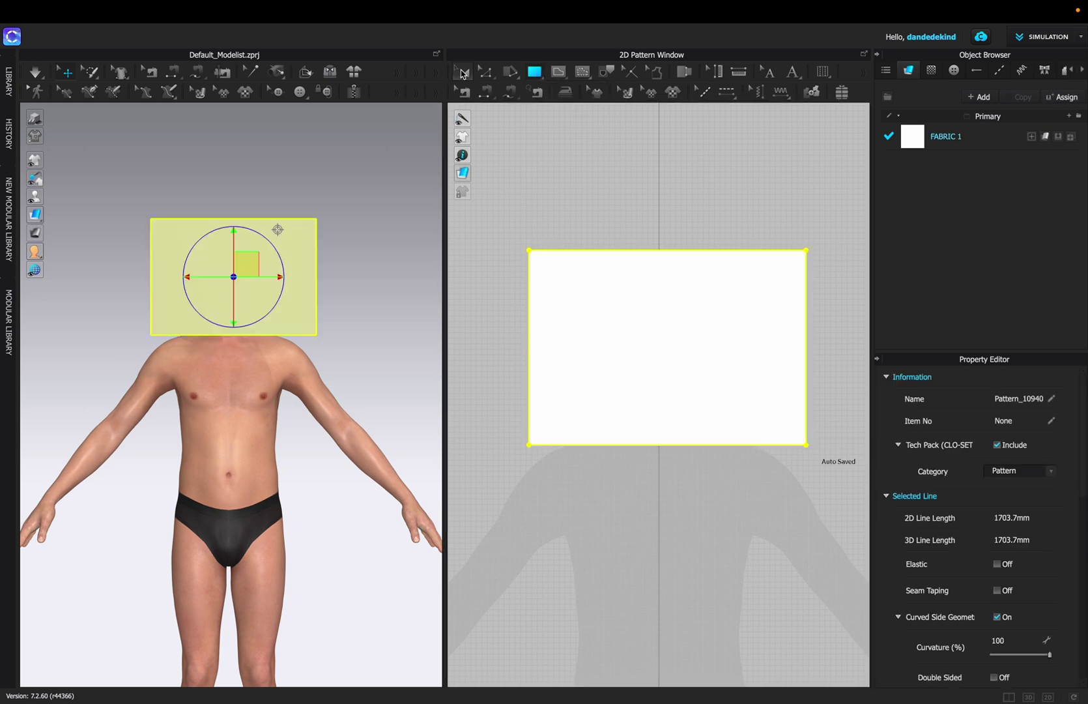
Place Bucket-Hat__Pattern.png as a 381.1 mm square graphic on the rectangle and enlarge it
left_click(459, 71)
left_click(673, 93)
double_click(373, 122)
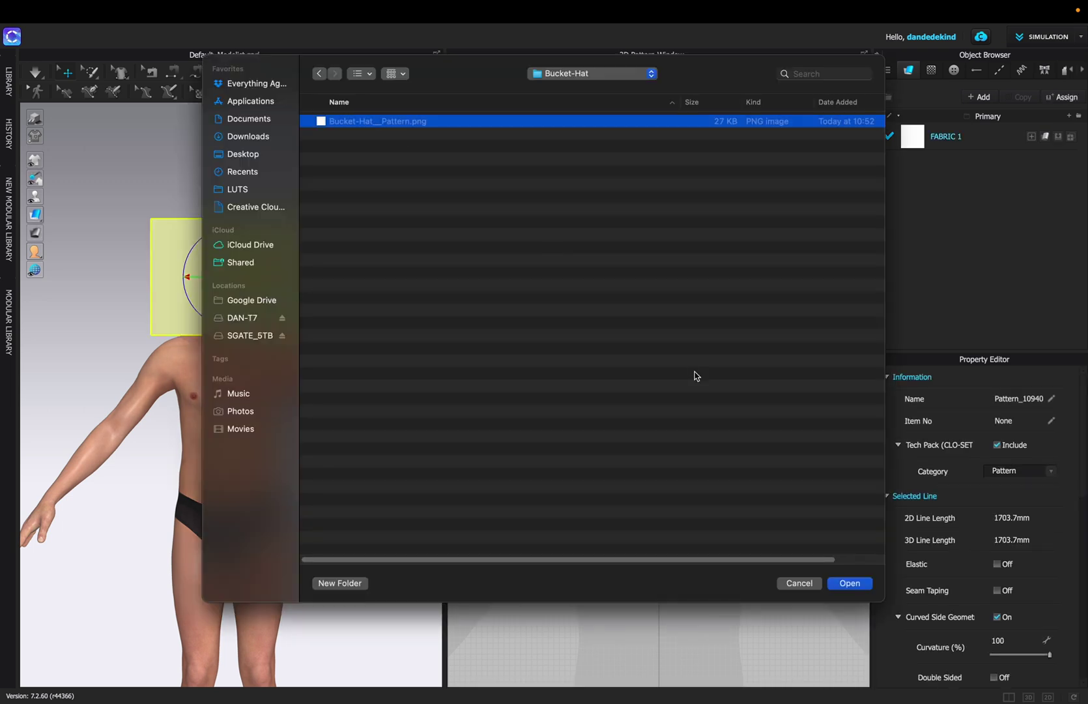
left_click(848, 583)
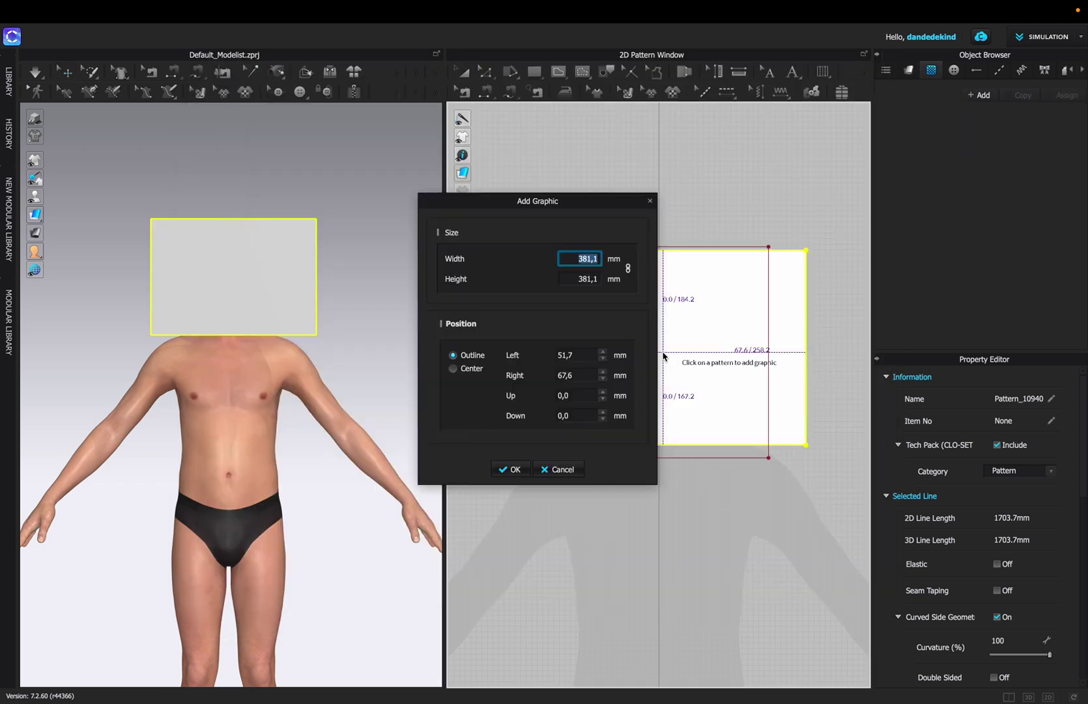
left_click(514, 470)
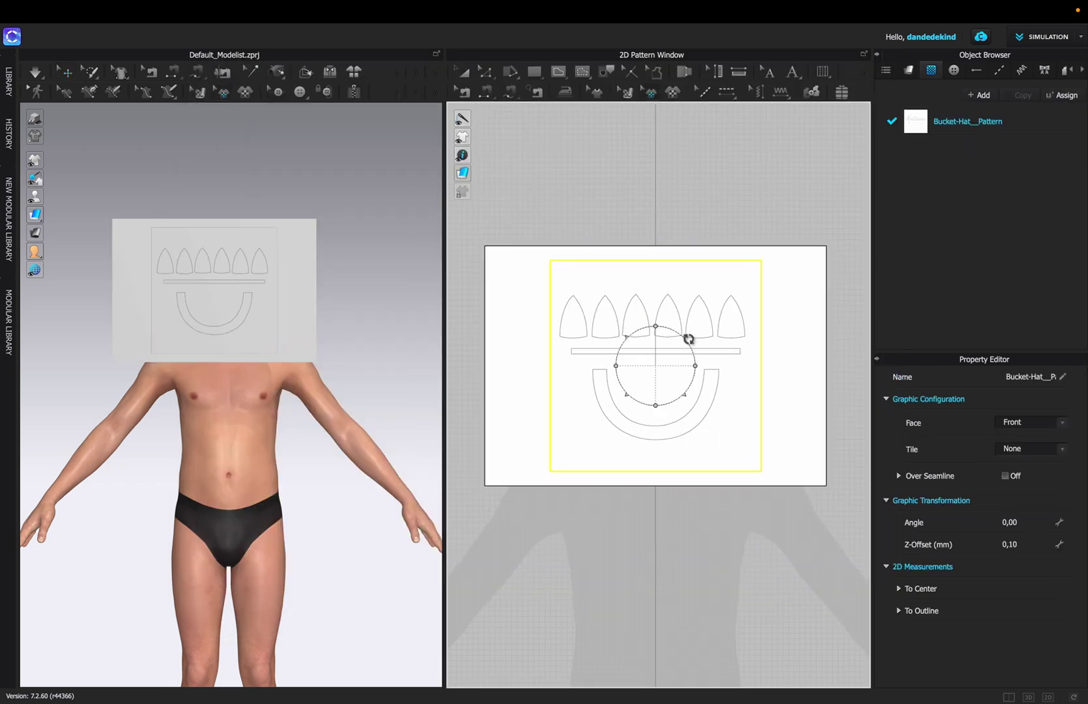
mouse_move(689, 338)
left_mouse_down()
mouse_move(699, 311)
mouse_move(710, 338)
left_mouse_up()
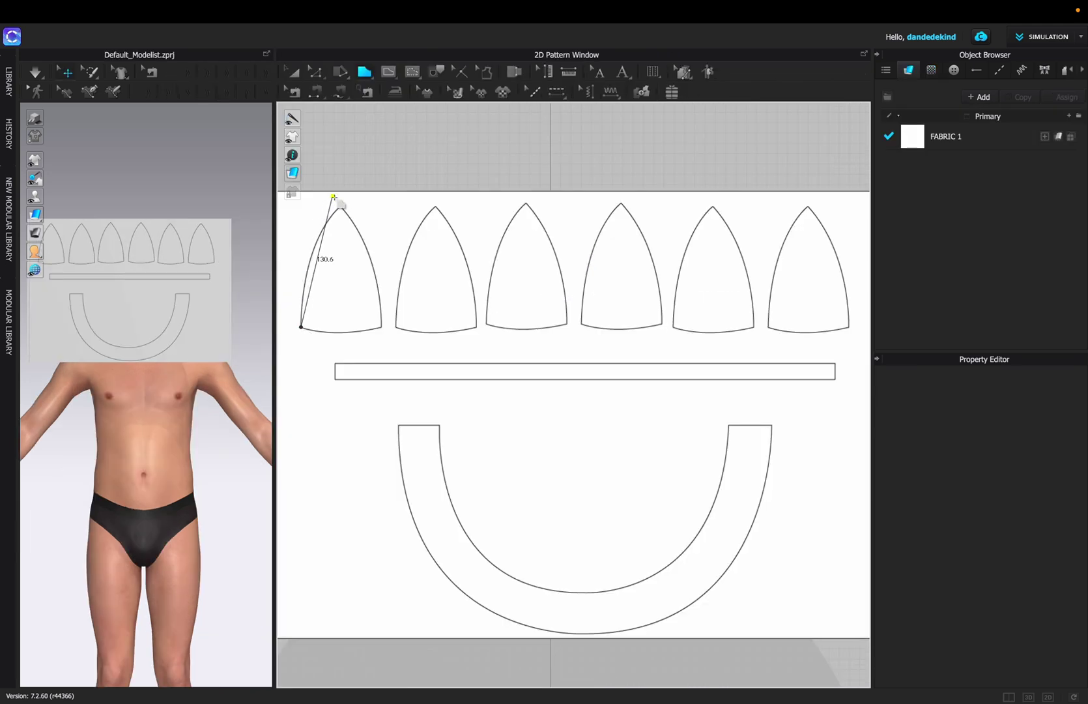
Trace the first crown panel of the reference graphic as a closed polygon with curved sides and a curved bottom edge
left_click_drag(339, 208, 381, 170)
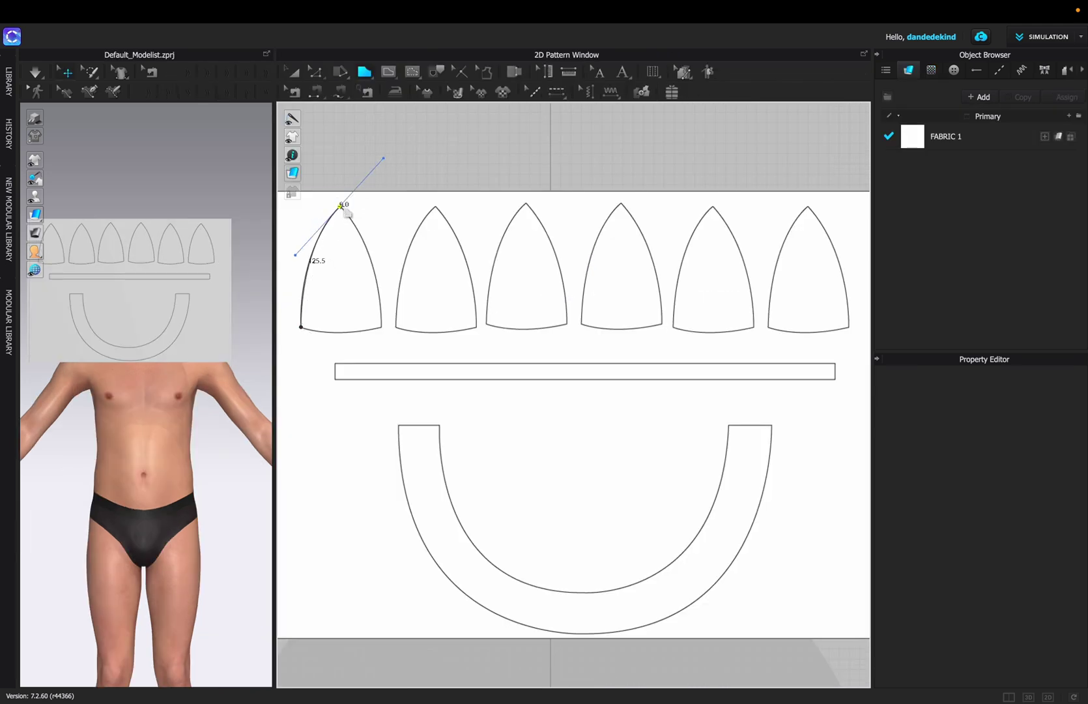
left_click_drag(381, 327, 380, 413)
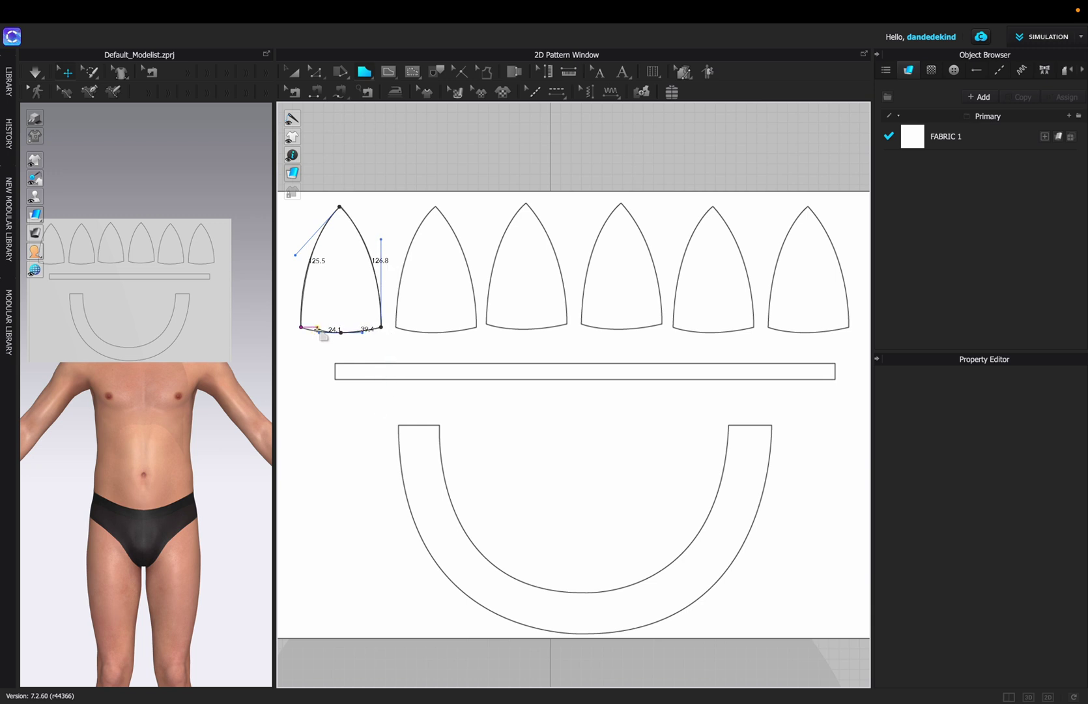
left_click(336, 226)
Copy the traced crown panel and paste it onto the second and third panel outlines of the reference graphic
left_click(295, 72)
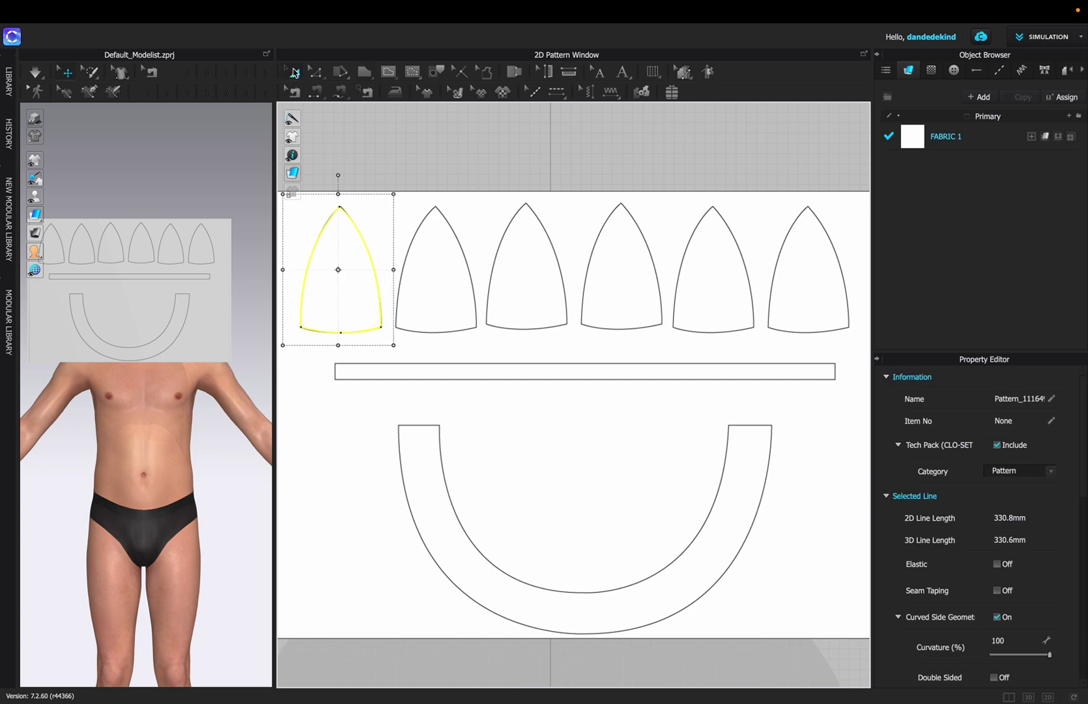
key("ctrl+c")
key("ctrl+v")
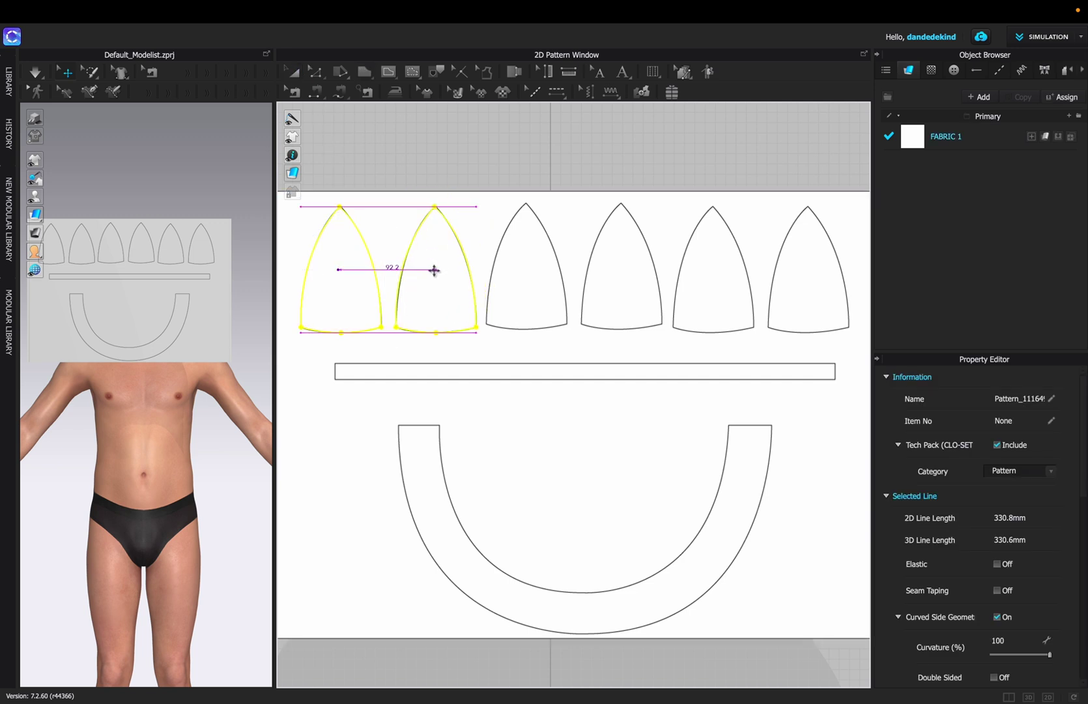
left_click(434, 270)
key("ctrl+v")
left_click(532, 275)
key("ctrl+v")
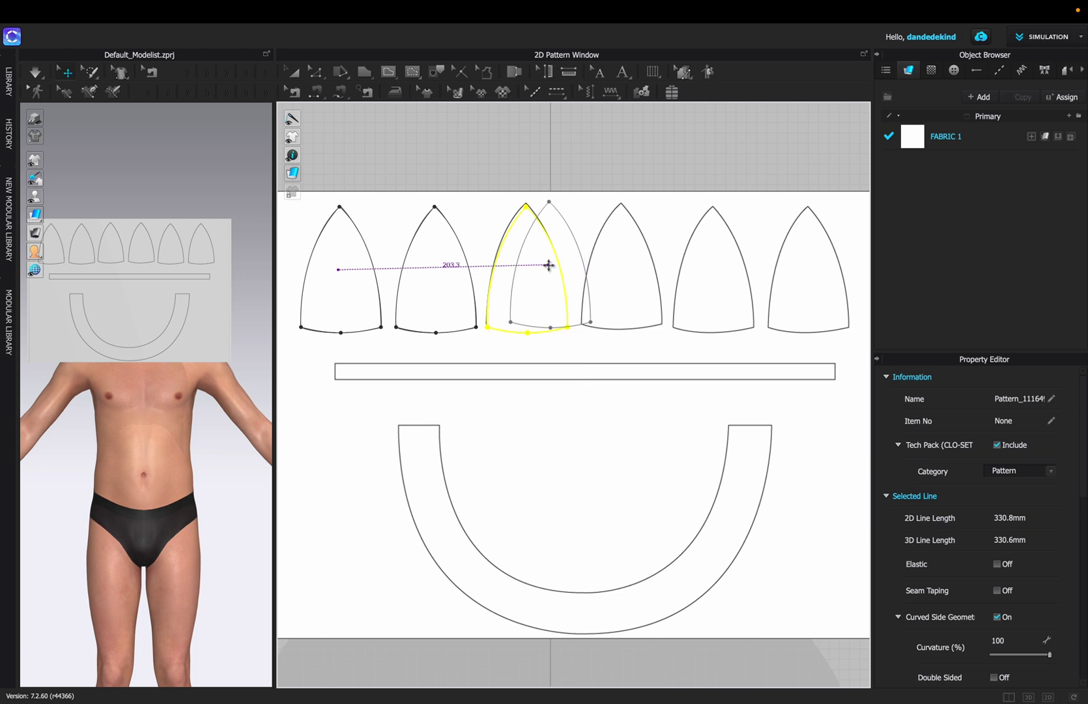
key("Escape")
Copy the three crown panels together and paste them onto the remaining three panel outlines
left_click(364, 282, "shift")
left_click(450, 284, "shift")
key("ctrl+c")
key("ctrl+v")
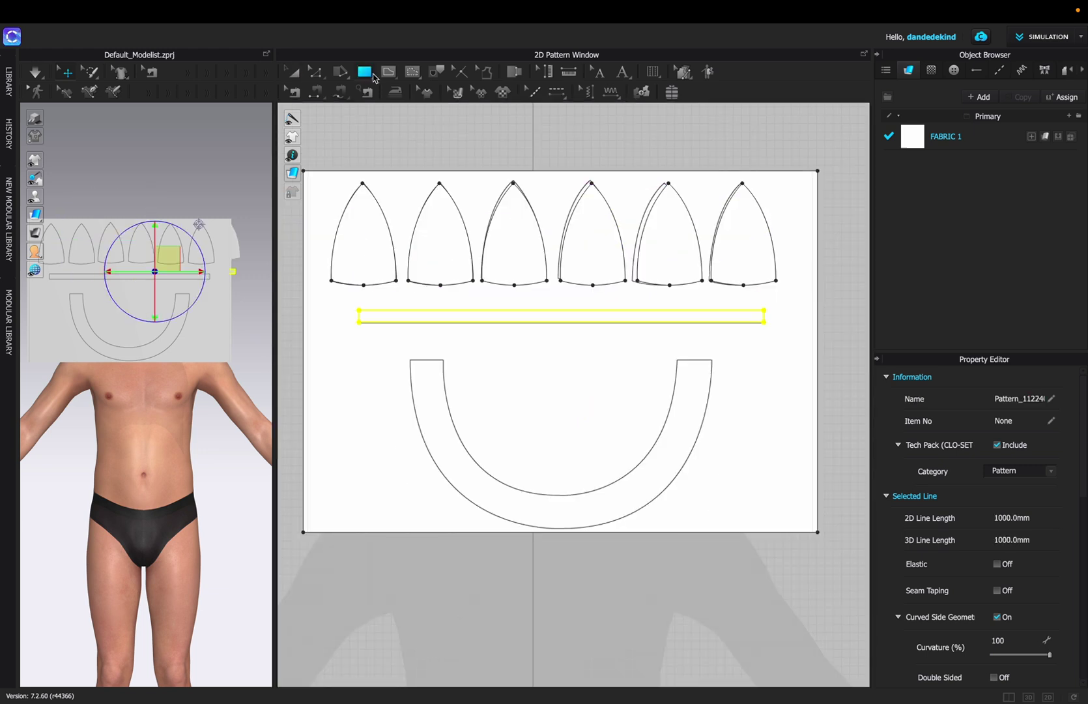
Trace half of the curved brim with the Polygon tool, about 39.5 mm wide at its centre line, with curved outer and inner edges
left_click(364, 71)
left_click(384, 90)
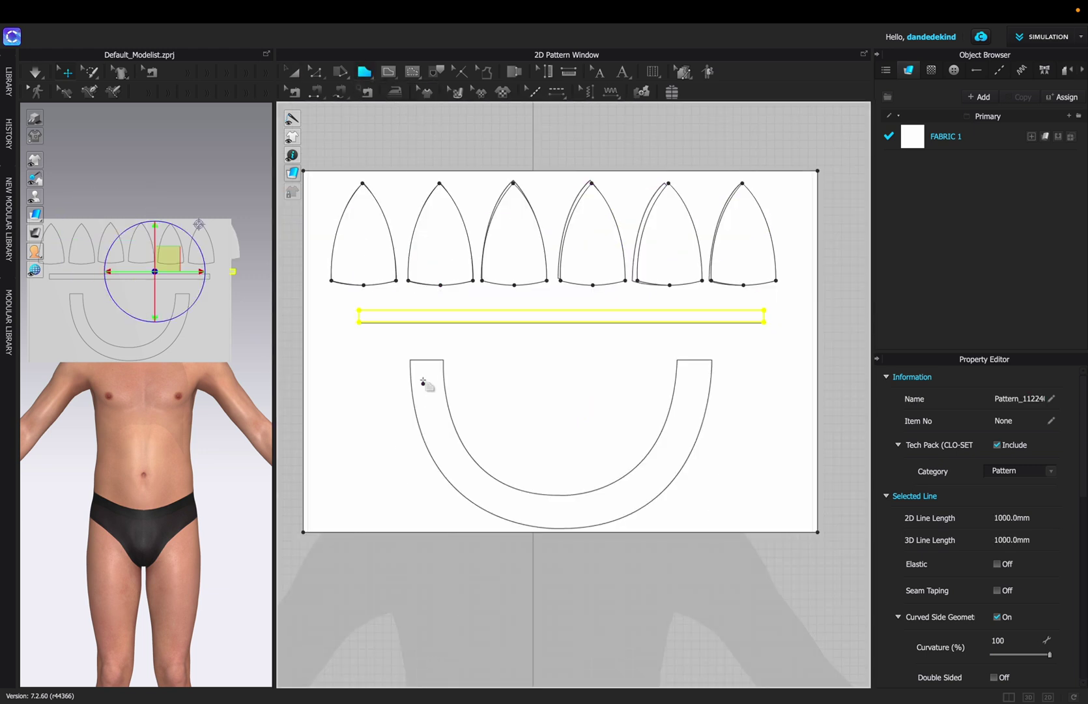
scroll(409, 360, "up", 3)
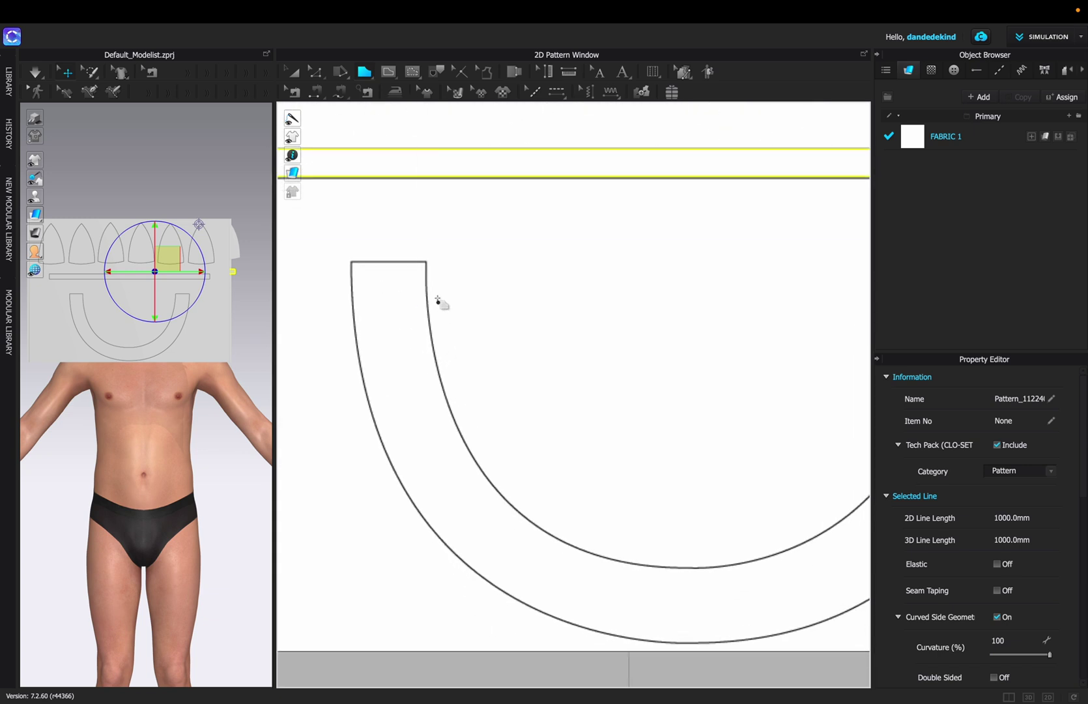
left_click(352, 261)
left_click_drag(687, 632, 953, 636)
scroll(840, 631, "down", 3)
left_click(760, 594)
mouse_move(620, 431)
left_mouse_down()
mouse_move(617, 233)
mouse_move(621, 254)
left_mouse_up()
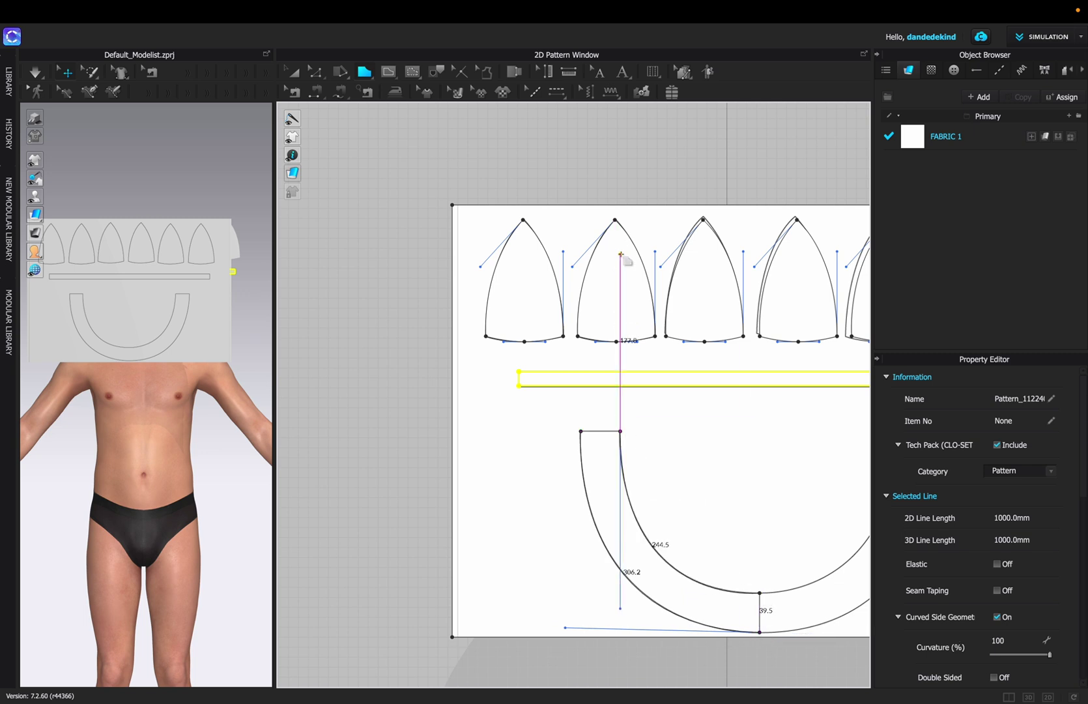
left_click(581, 431)
Unfold the brim half across its centre line using Unfold Pattern Outline Only
left_click(548, 537)
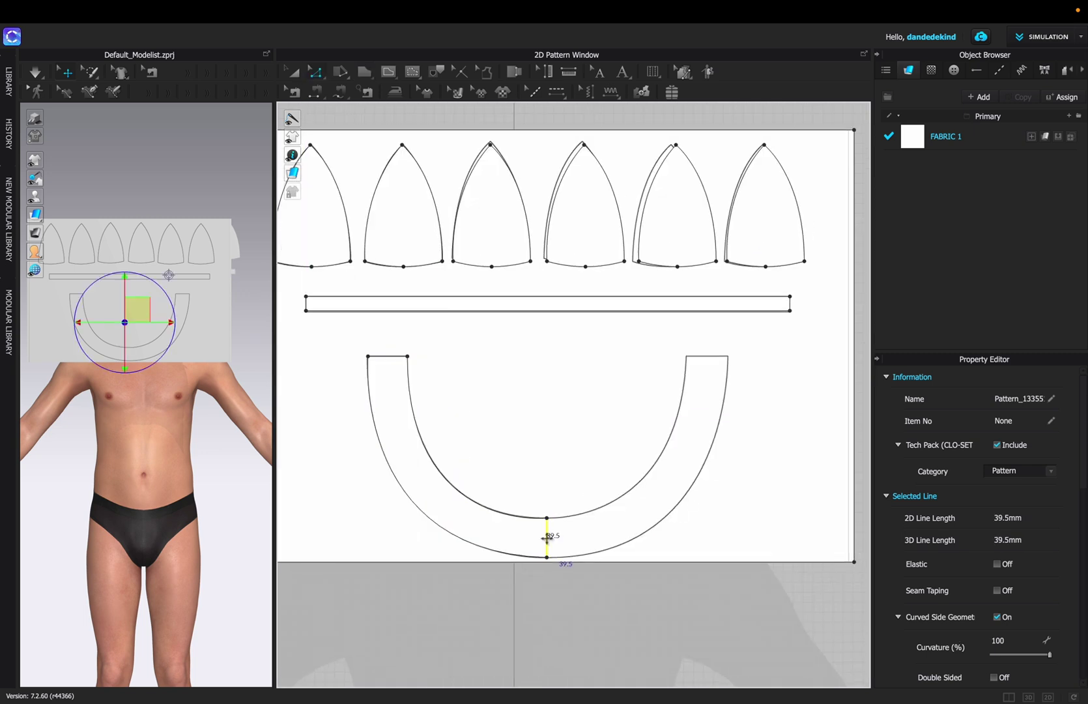
right_click(547, 537)
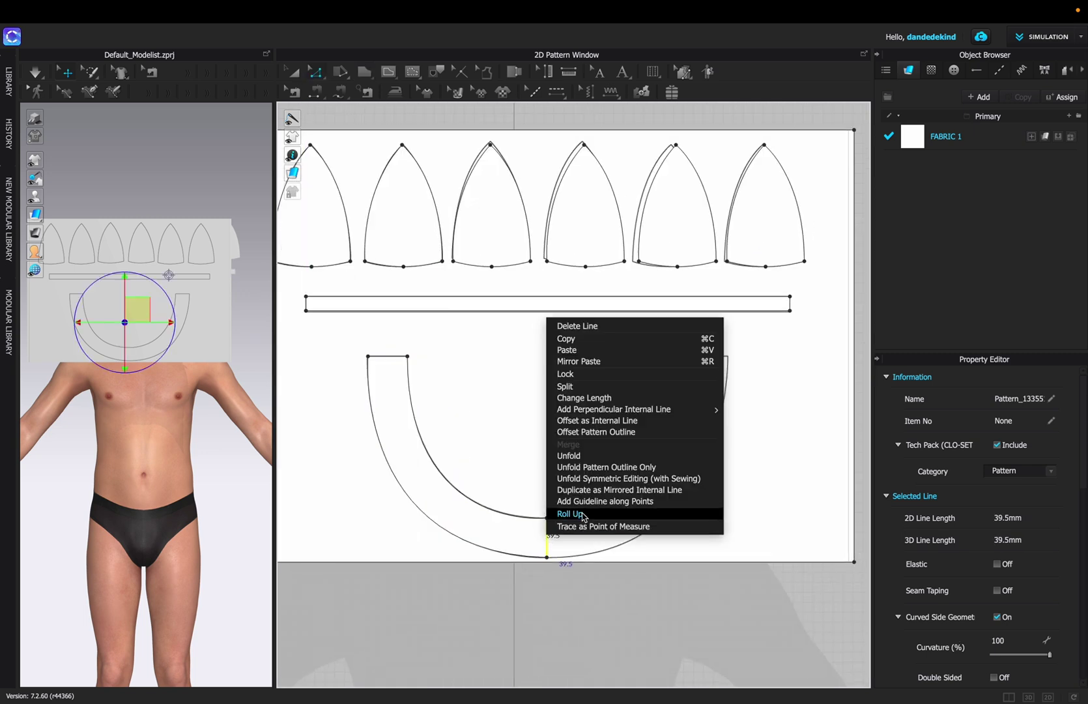
left_click(622, 469)
scroll(580, 466, "down", 2)
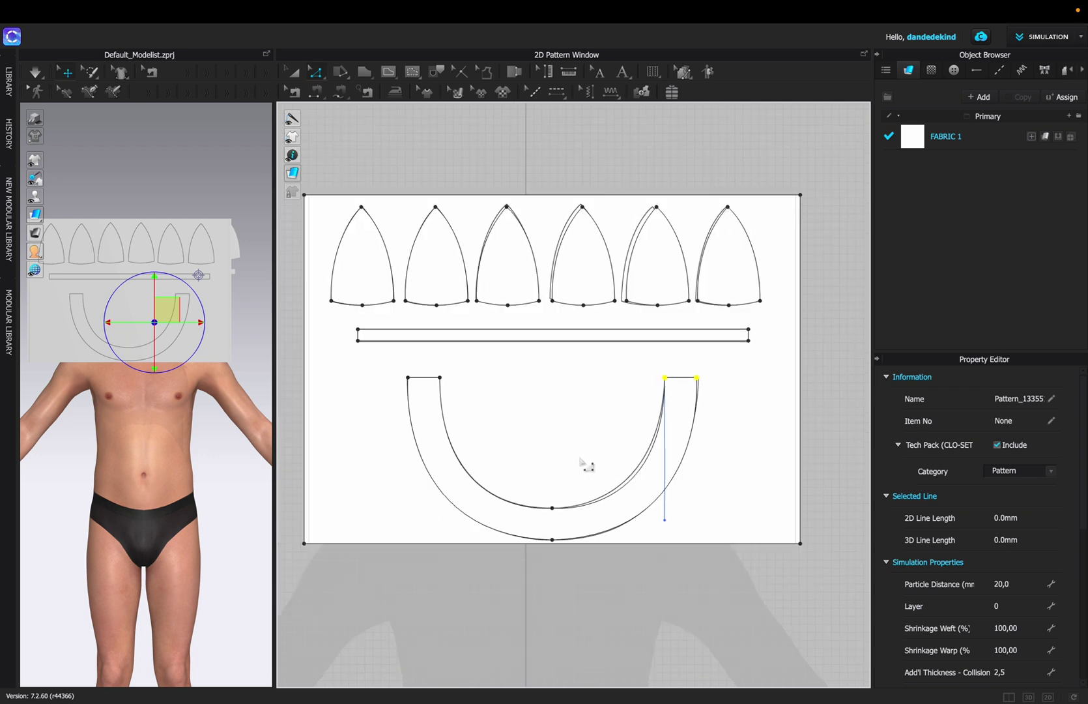
Delete the large rectangle that carries the reference graphic
left_click(560, 434)
left_click(515, 369)
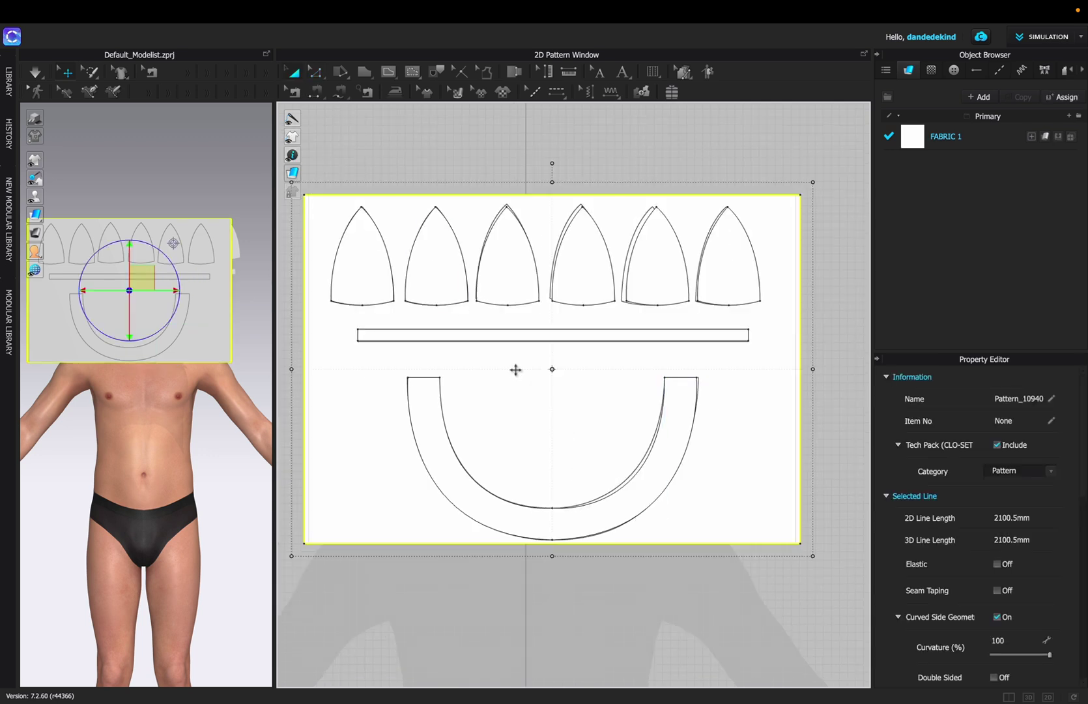
key("Delete")
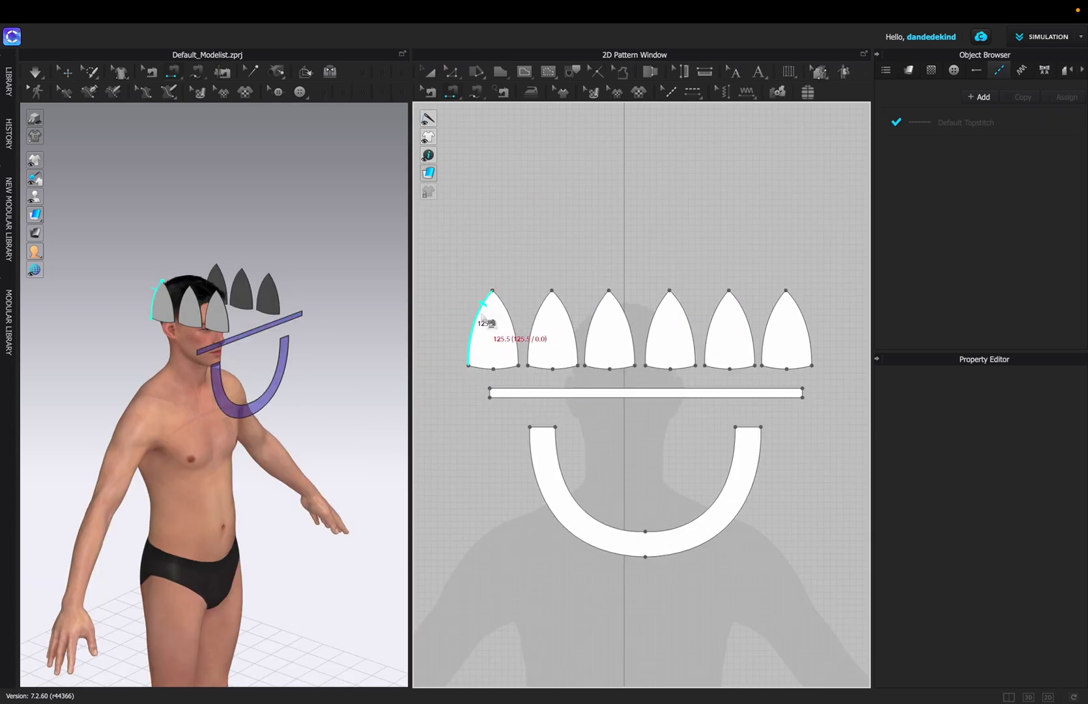
Sew the crown panels' side edges together into a closed ring, and the headband's long upper edge to the panels' bottom edges
left_click(483, 318)
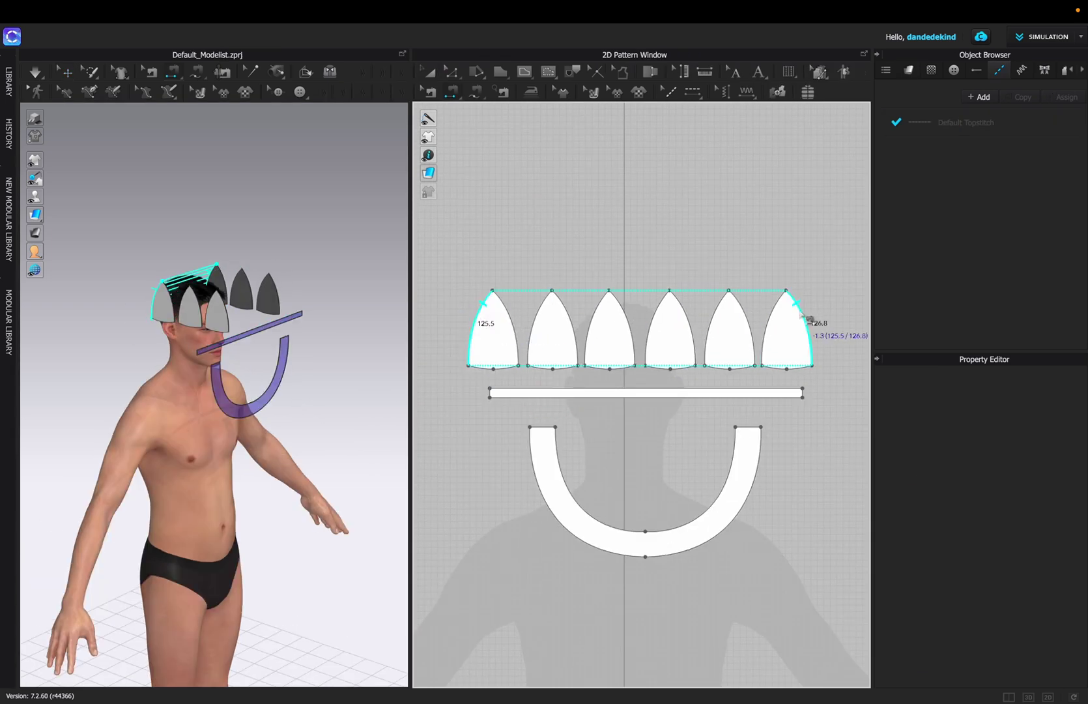
left_click(808, 319)
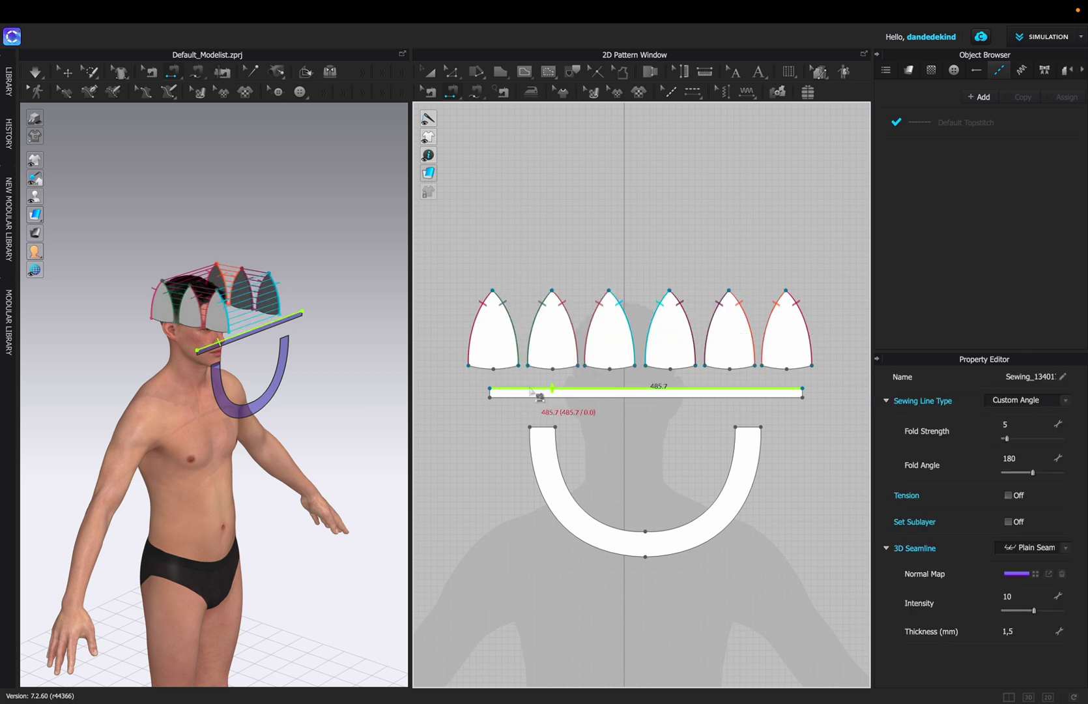
left_click(533, 390)
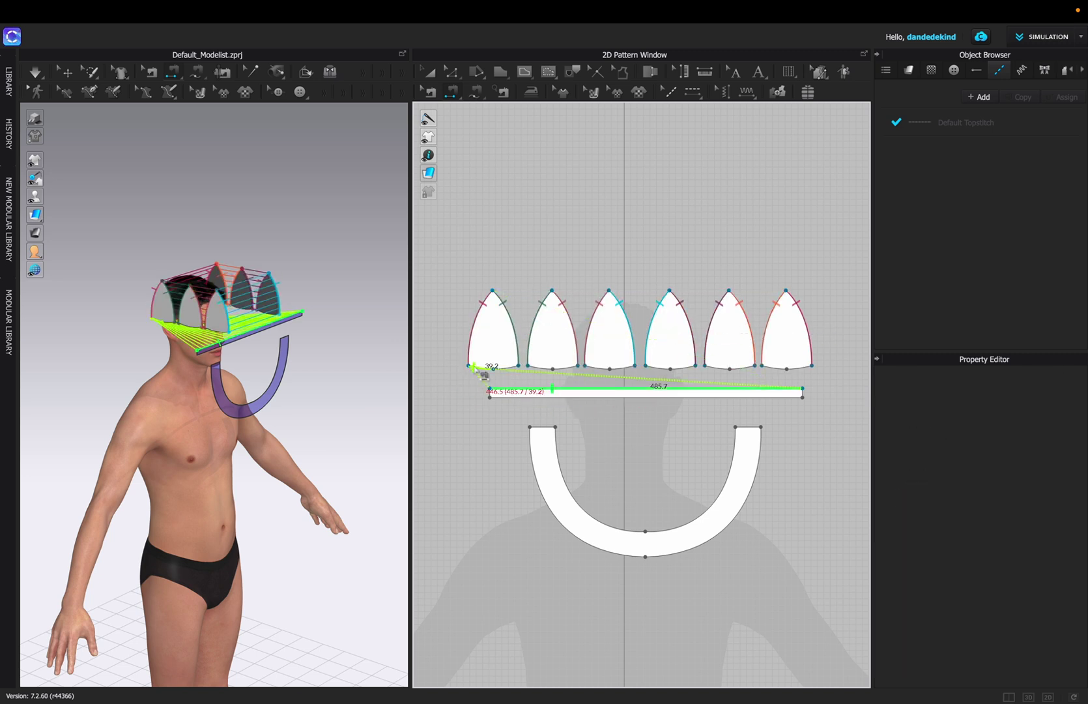
left_click(514, 374)
left_click(565, 366)
left_click(622, 367)
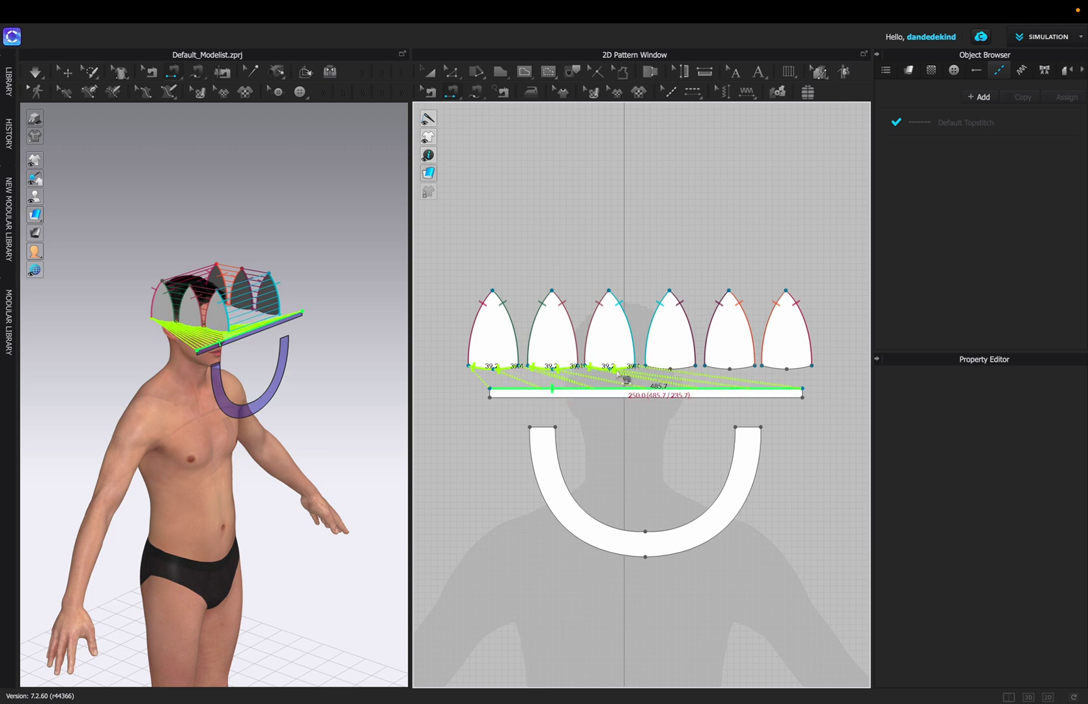
left_click(683, 366)
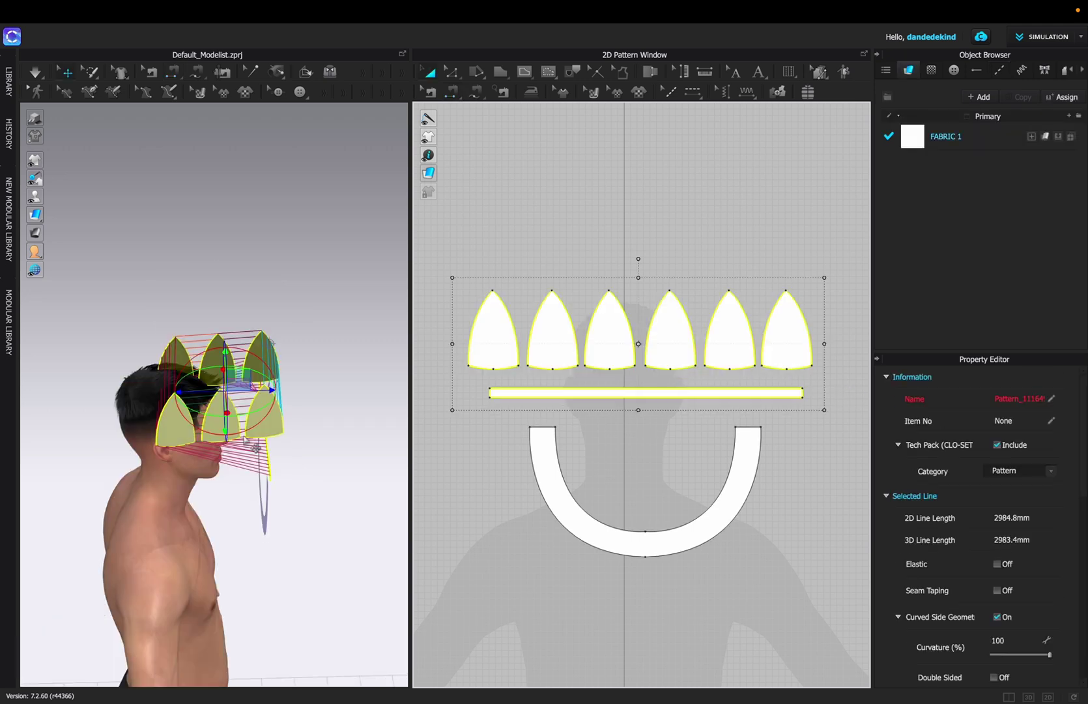
Arrange the crown panels in a ring around the avatar's head and try to wrap the headband around their lower edges
left_click(270, 415)
right_click_drag(297, 469, 261, 466)
left_click(287, 438)
left_click(230, 441)
left_click(255, 376, "shift")
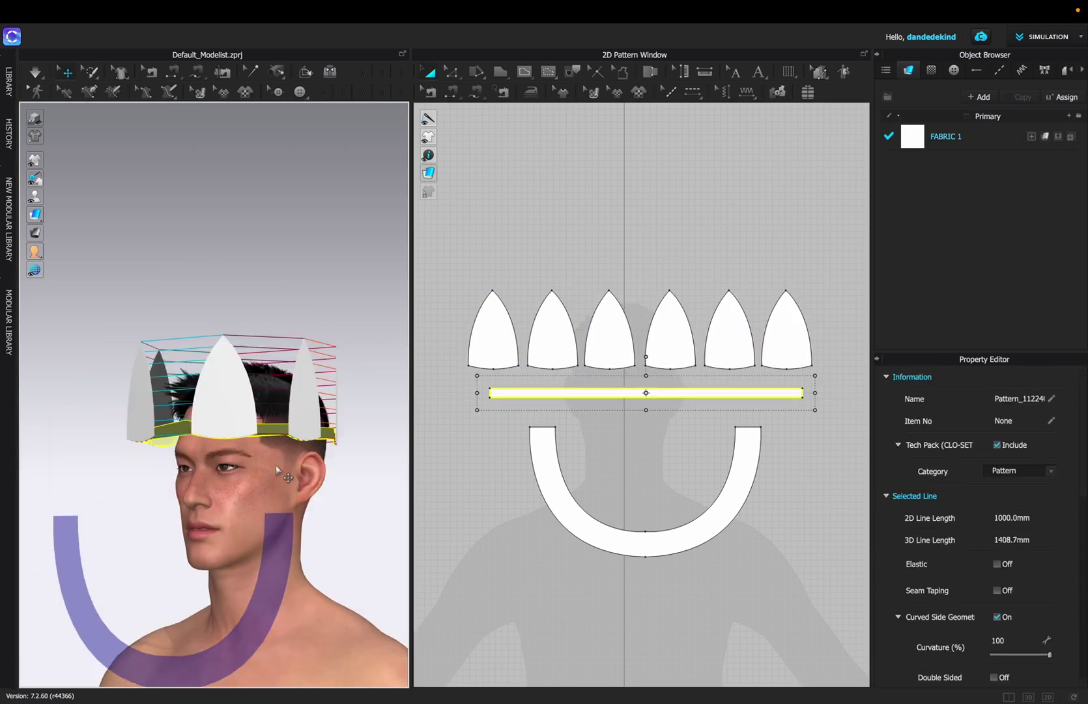
Undo the headband's last placement and wrap the band around the crown panels' lower edges again
key("super+z")
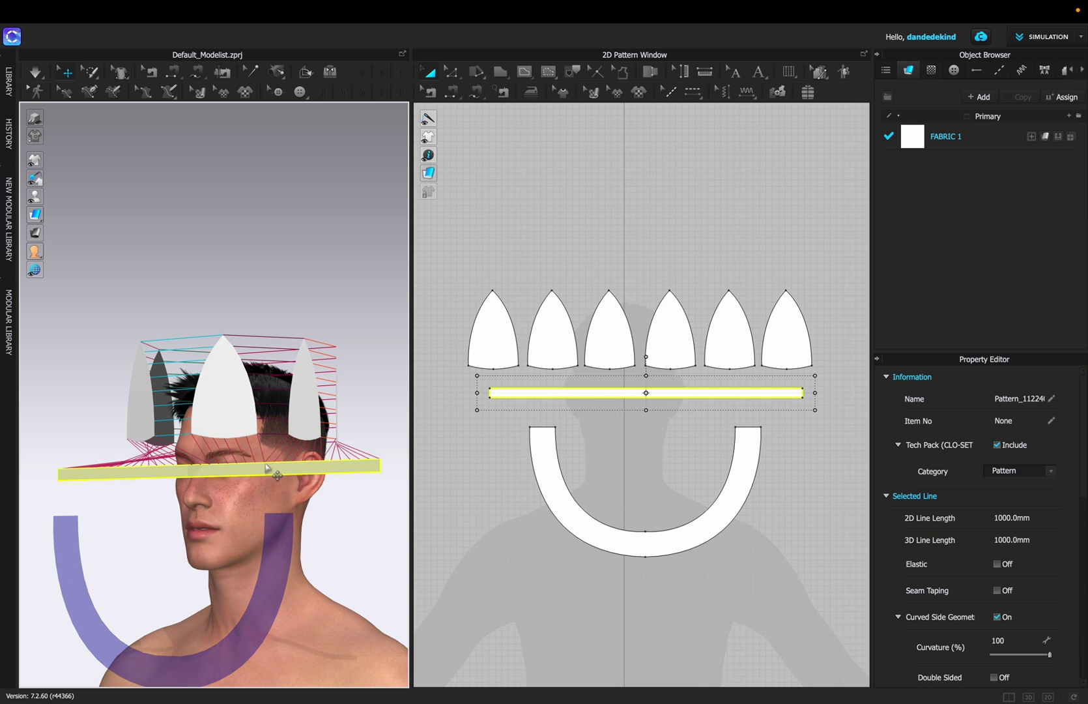
right_click(257, 463)
left_click(316, 393)
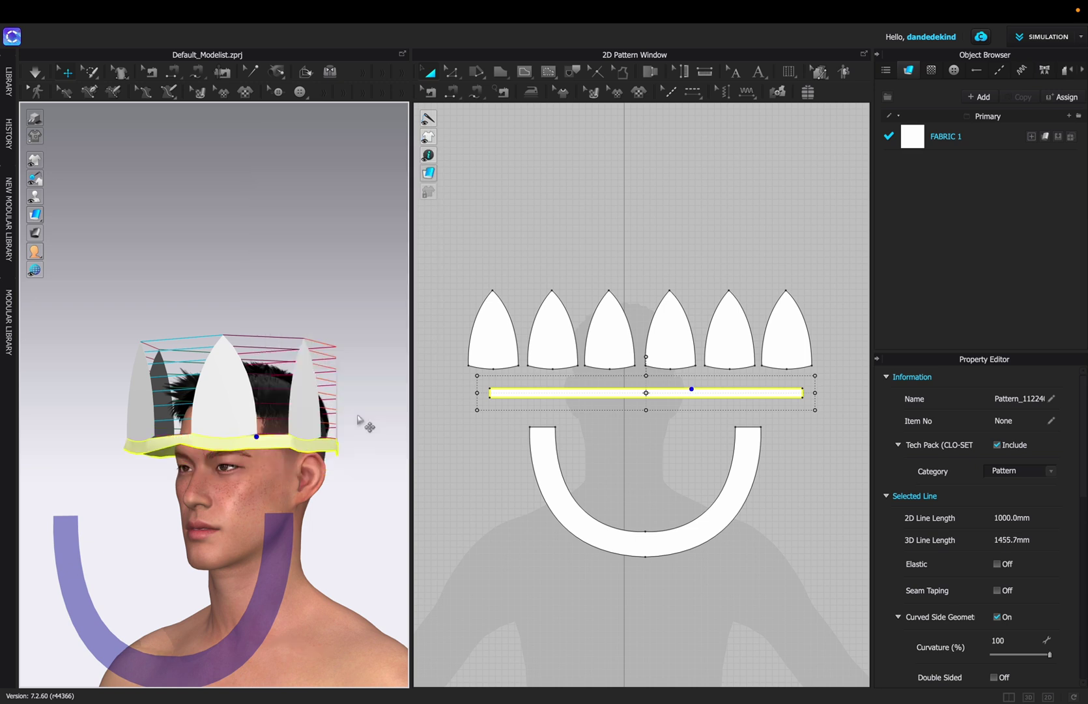
Set the particle distance of the six crown panels and the headband to 5 mm
left_click(705, 396, "shift")
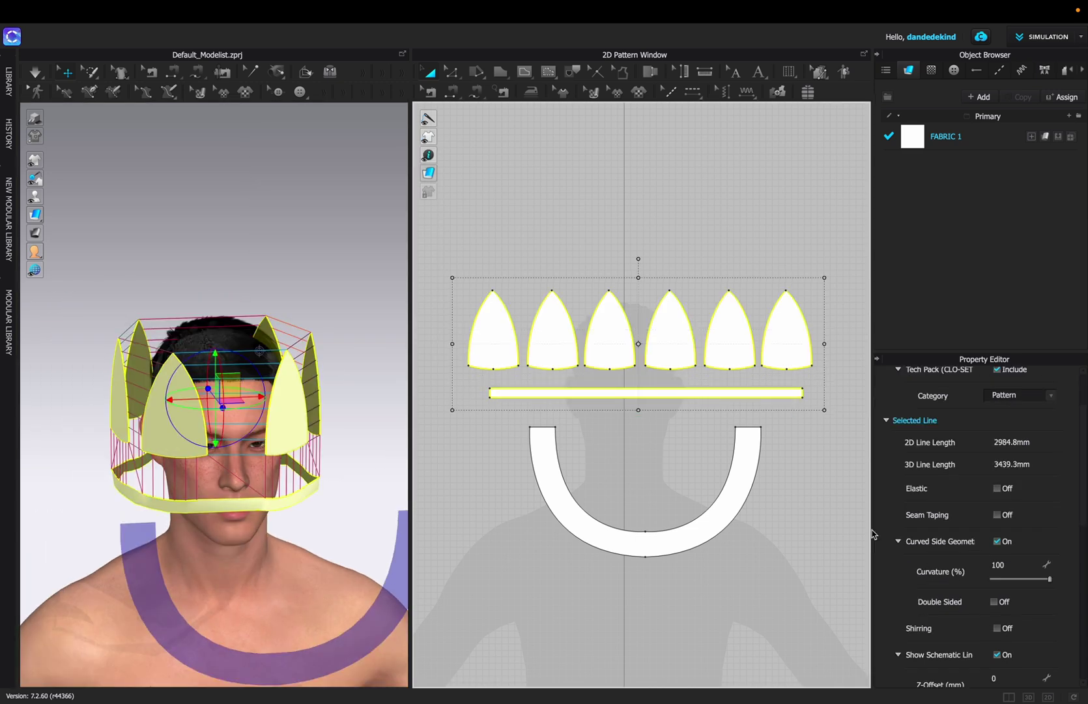
scroll(941, 559, "down", 5)
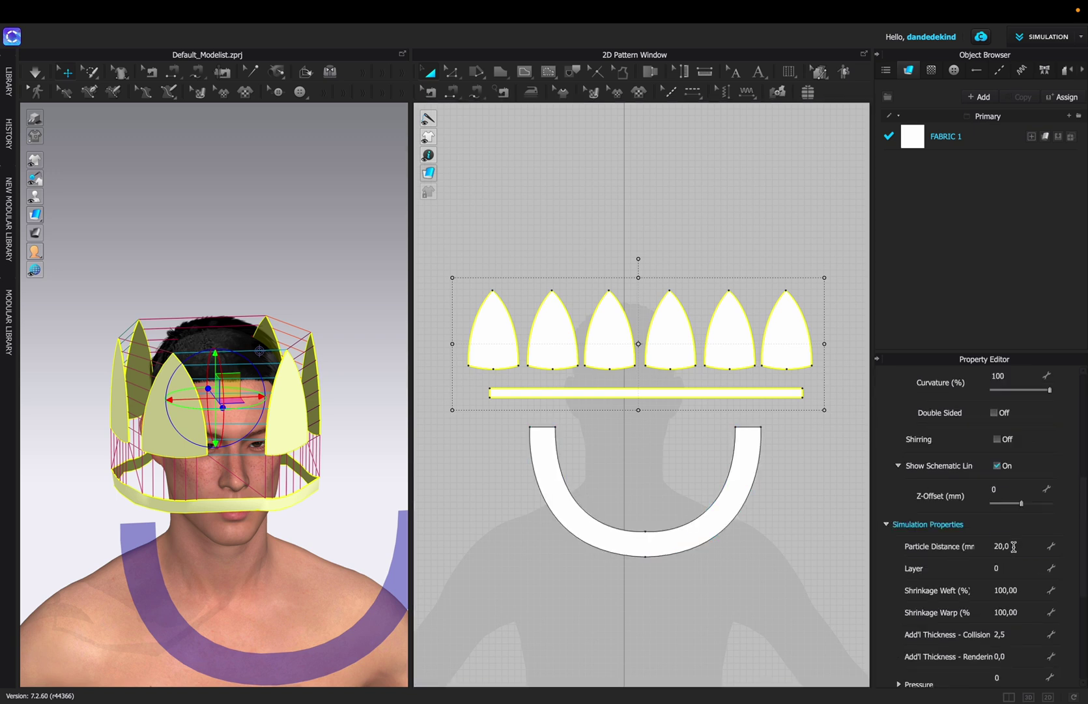
left_click(790, 546)
Delete the hair accessory from the avatar's head
right_click(236, 306)
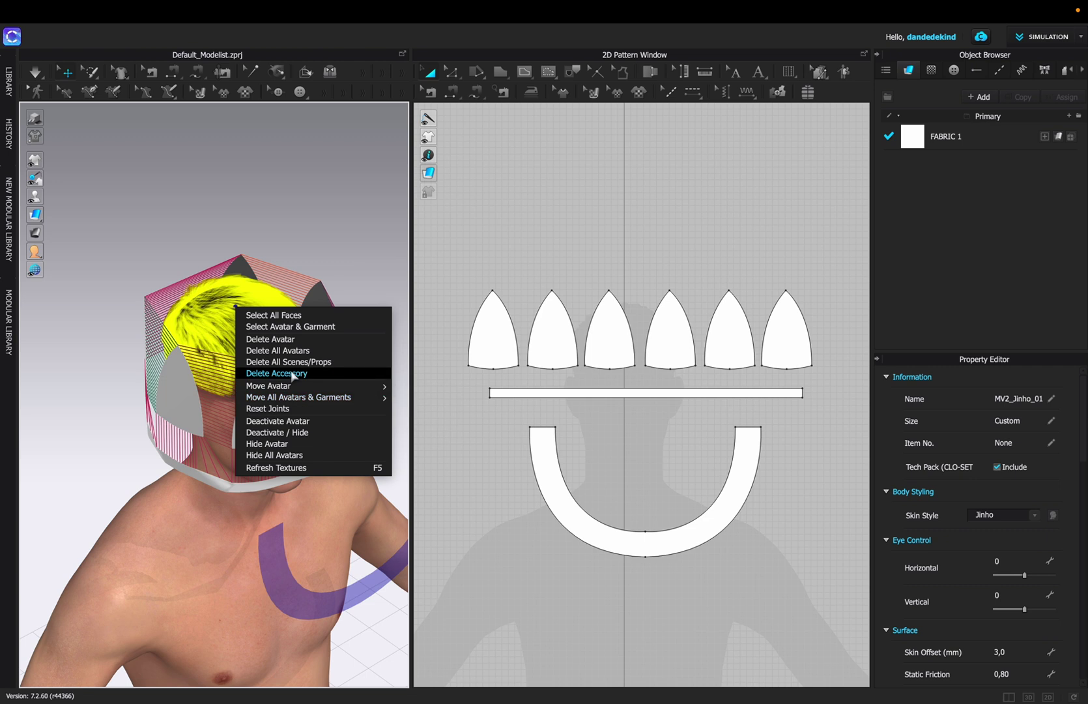
left_click(287, 373)
Simulate the sewn crown on the avatar's head and pull the headband into place at the back
left_click(35, 71)
right_click_drag(227, 274, 270, 343)
left_click_drag(279, 367, 278, 355)
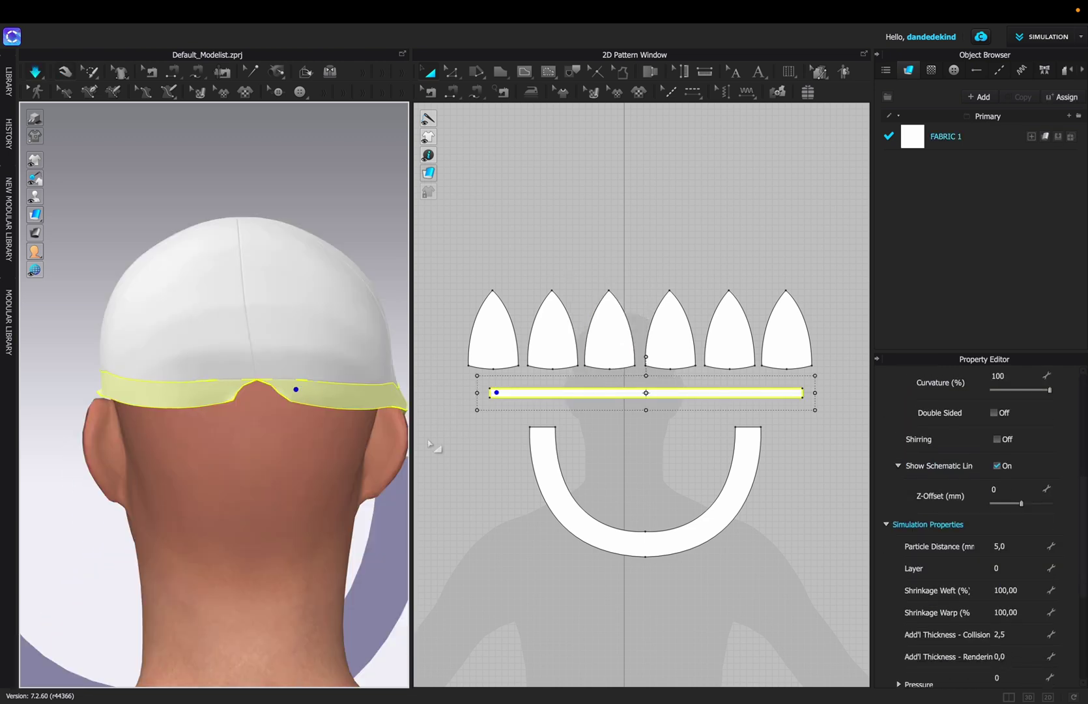
Sew the two short ends of the headband together
key("n")
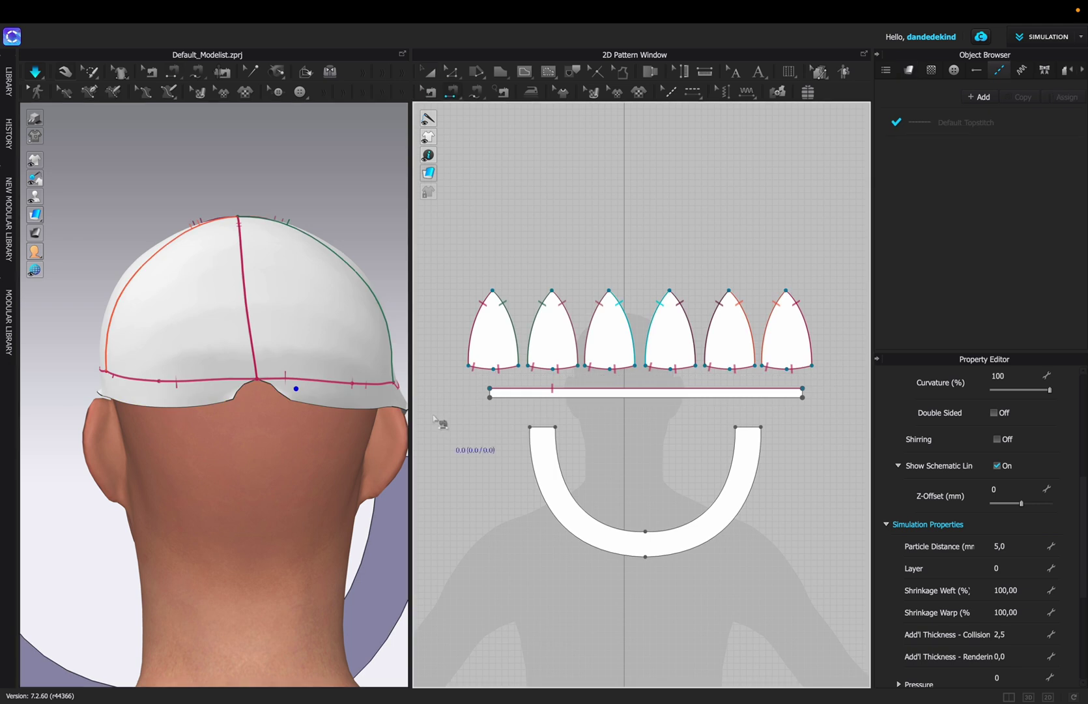
left_click(490, 394)
left_click(803, 394)
Load the Cotton_Heavy_Canvas.zfab preset into FABRIC 1, the fabric used by all pattern pieces
left_click(941, 139)
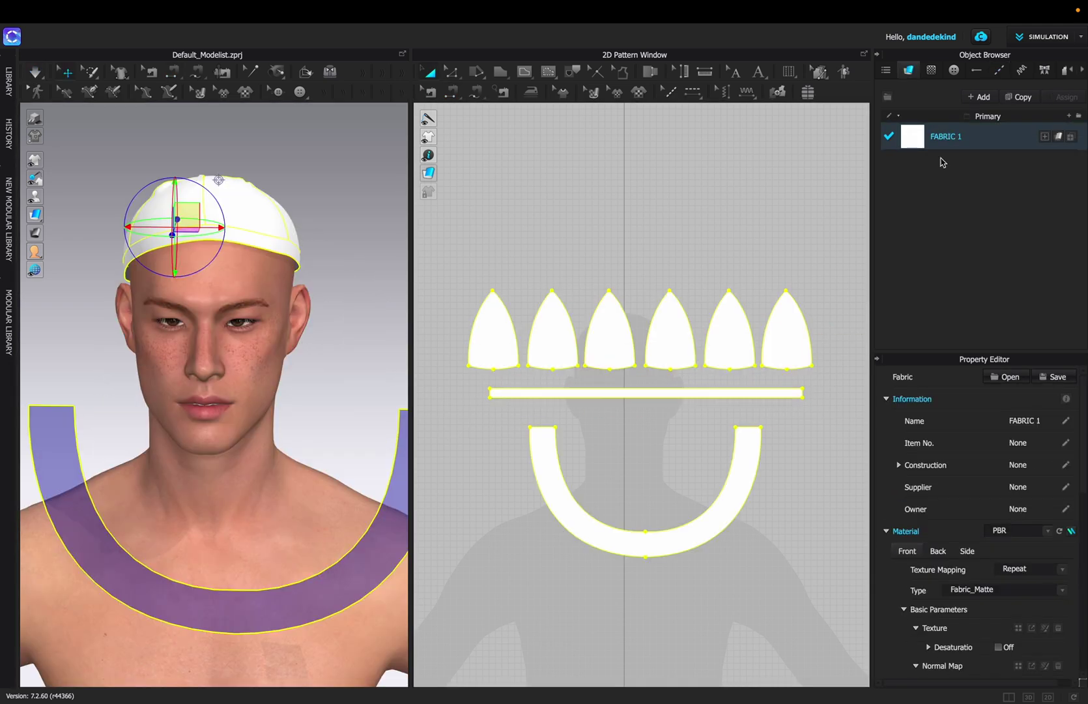
left_click(1009, 377)
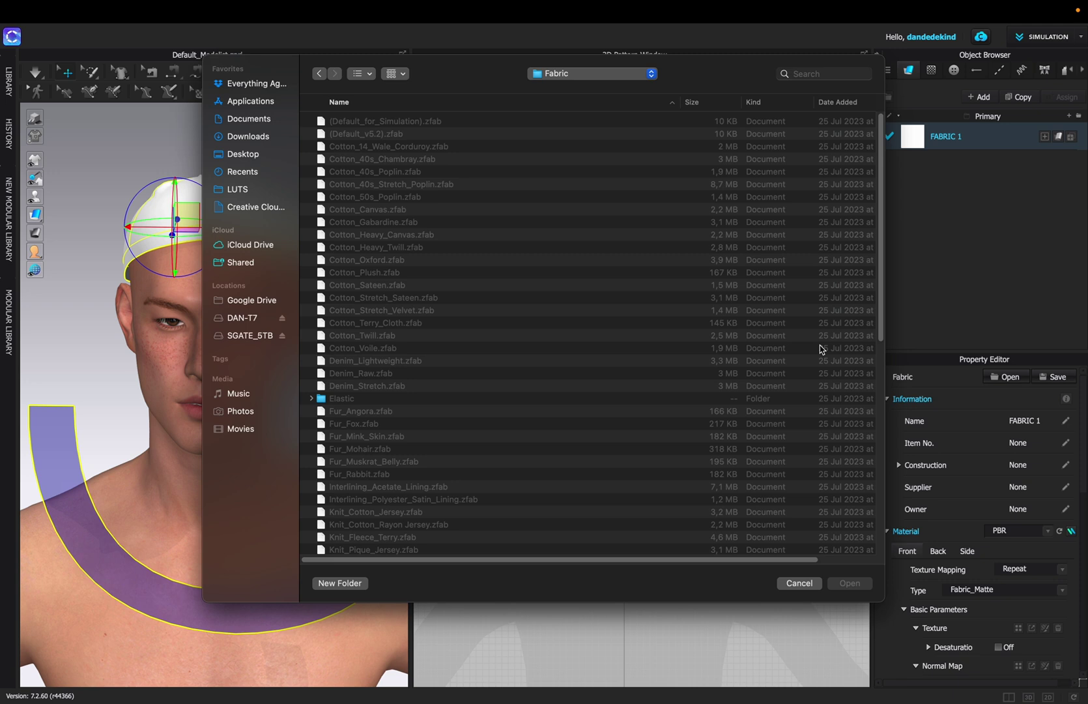
left_click(405, 237)
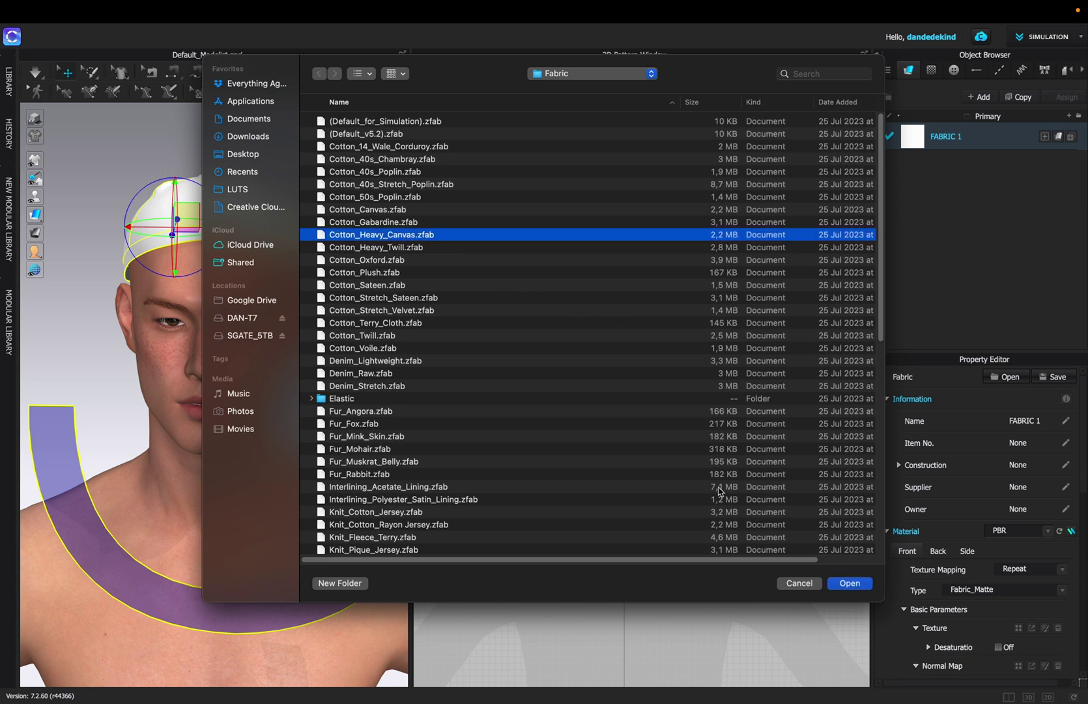
left_click(848, 583)
left_click(340, 199)
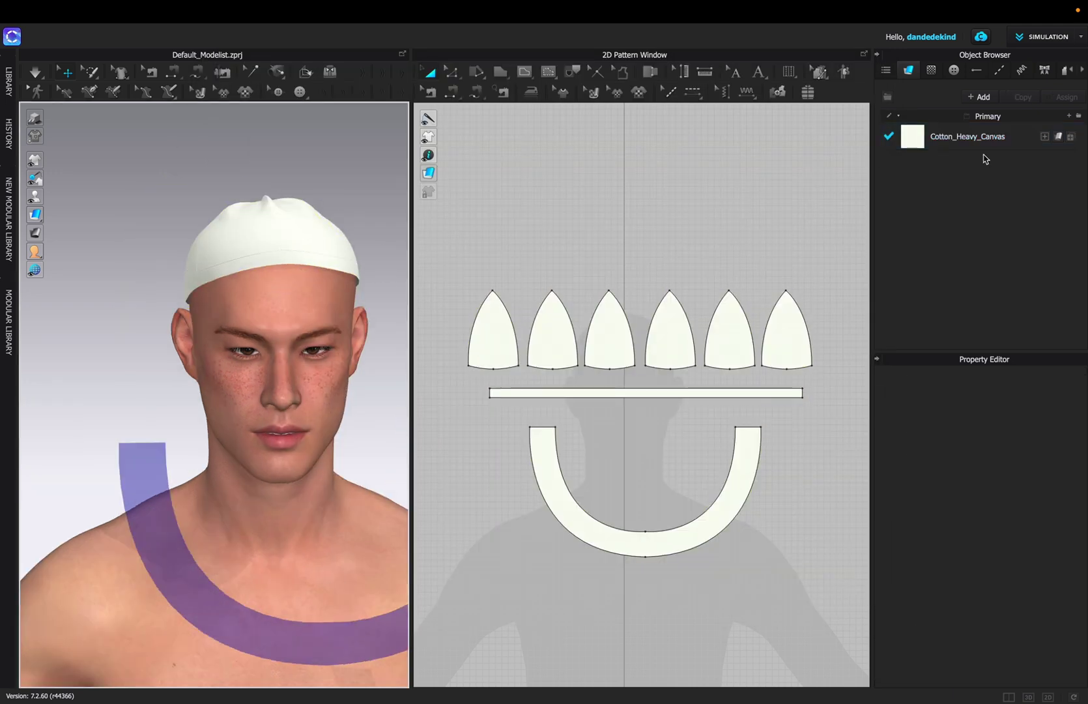
Change the colour of the Cotton_Heavy_Canvas fabric to a light grey
left_click(978, 138)
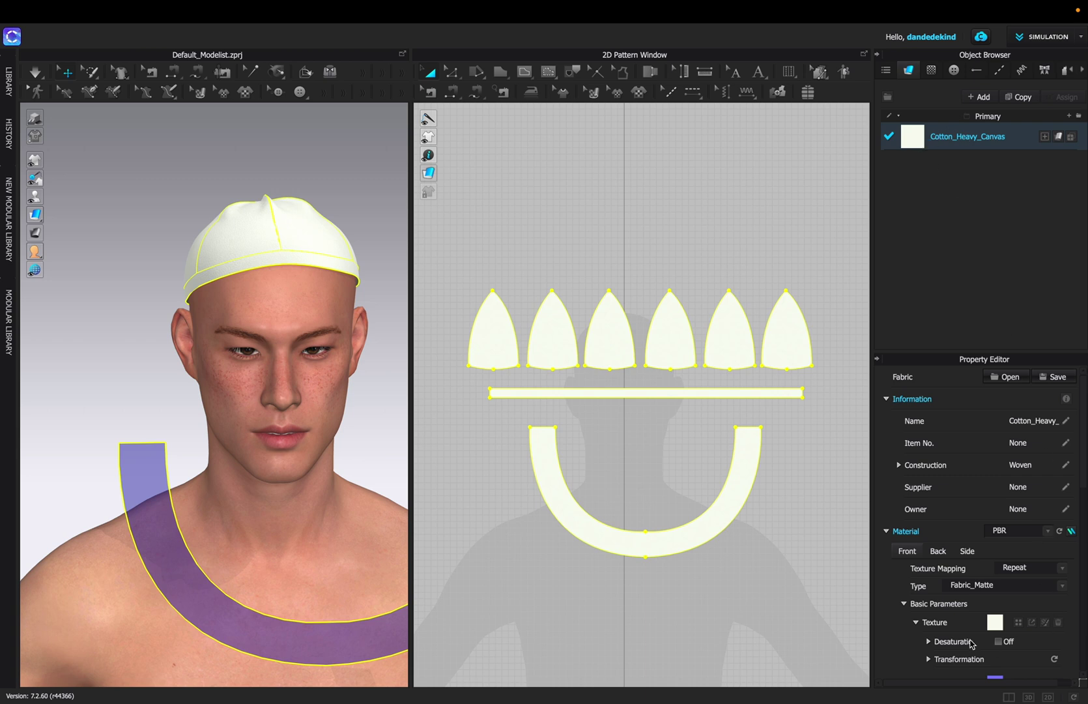
scroll(971, 644, "down", 5)
scroll(952, 632, "down", 2)
left_click(1058, 555)
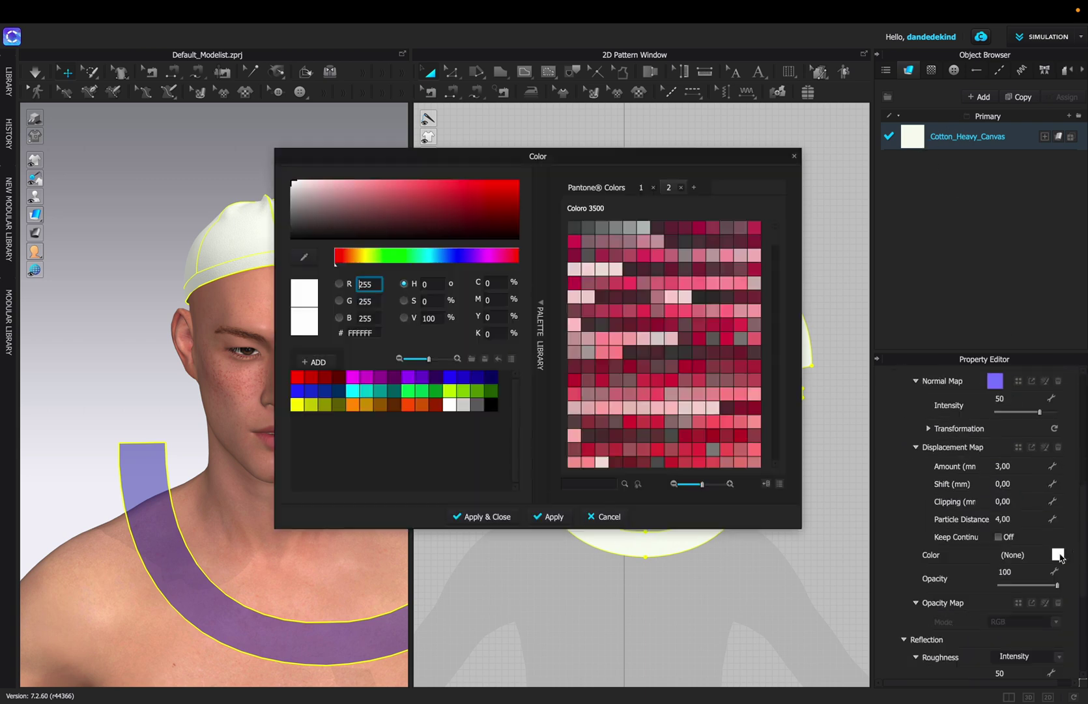
left_click_drag(294, 208, 291, 192)
left_click(502, 517)
Select the six crown panels, the headband and the brim and scale them up slightly together
left_click(156, 302)
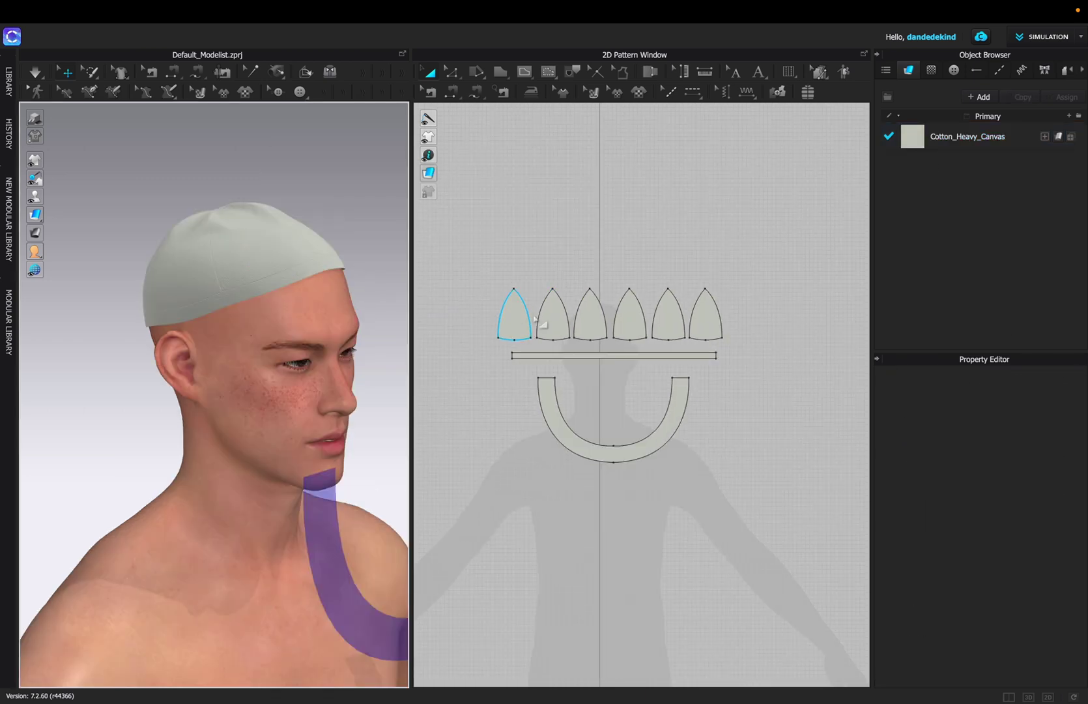
left_click_drag(485, 267, 759, 482)
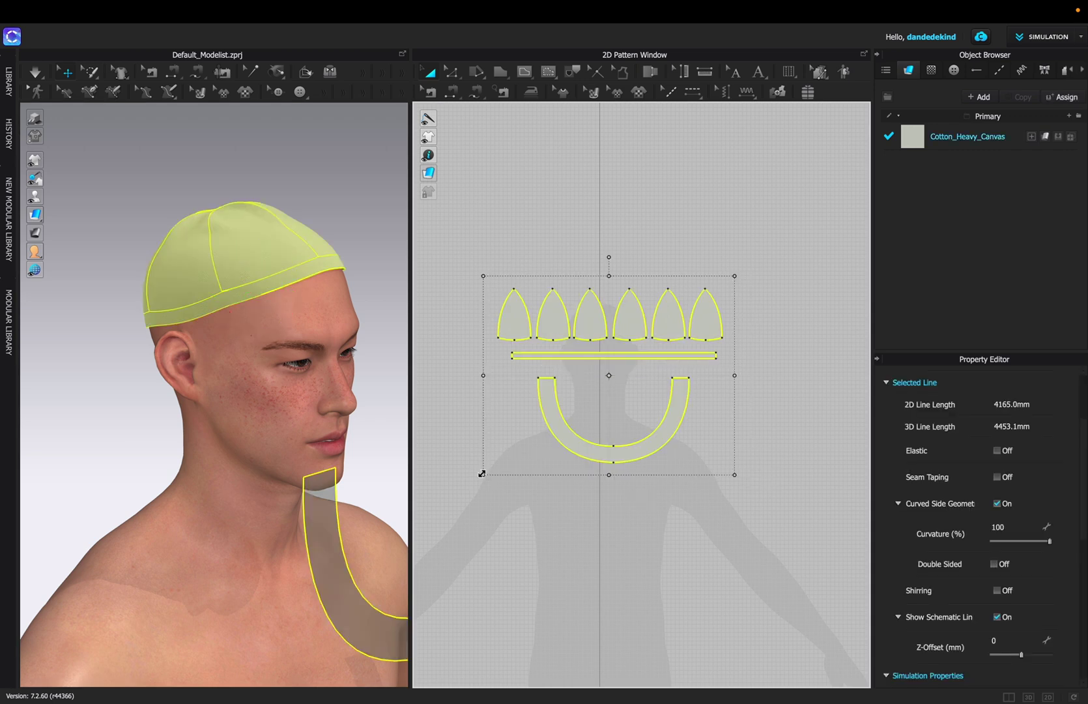
left_click_drag(482, 474, 465, 488)
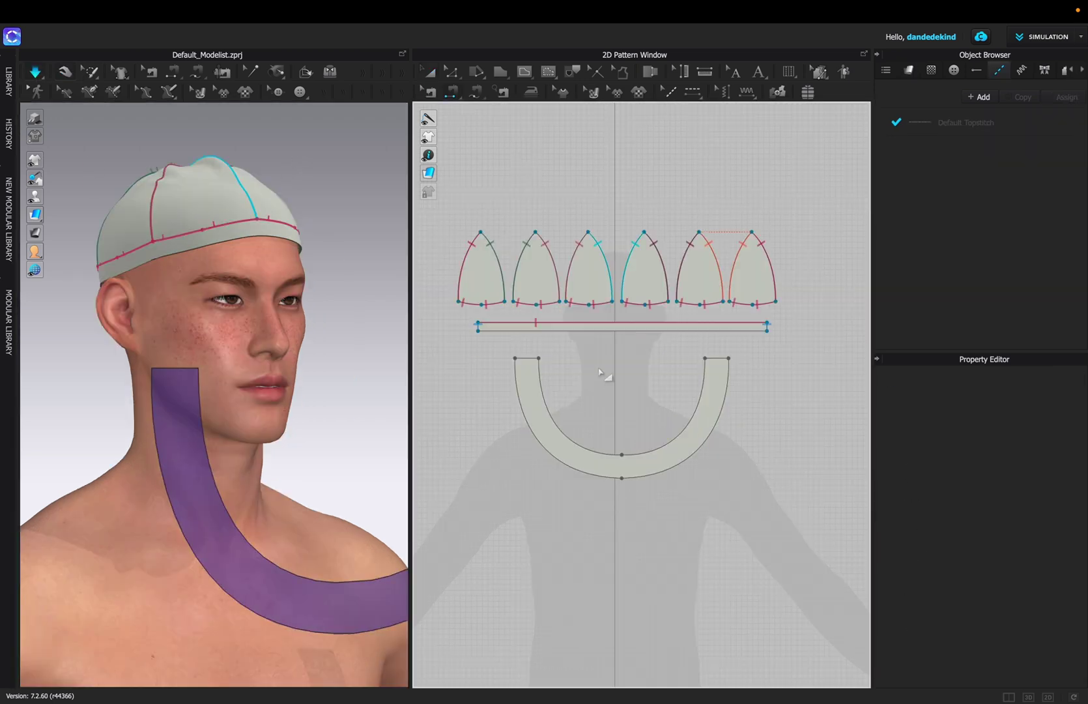
Sew the brim's inner curve to the headband's lower edge and superimpose the brim with the Side option
left_click(547, 336)
left_click(621, 454)
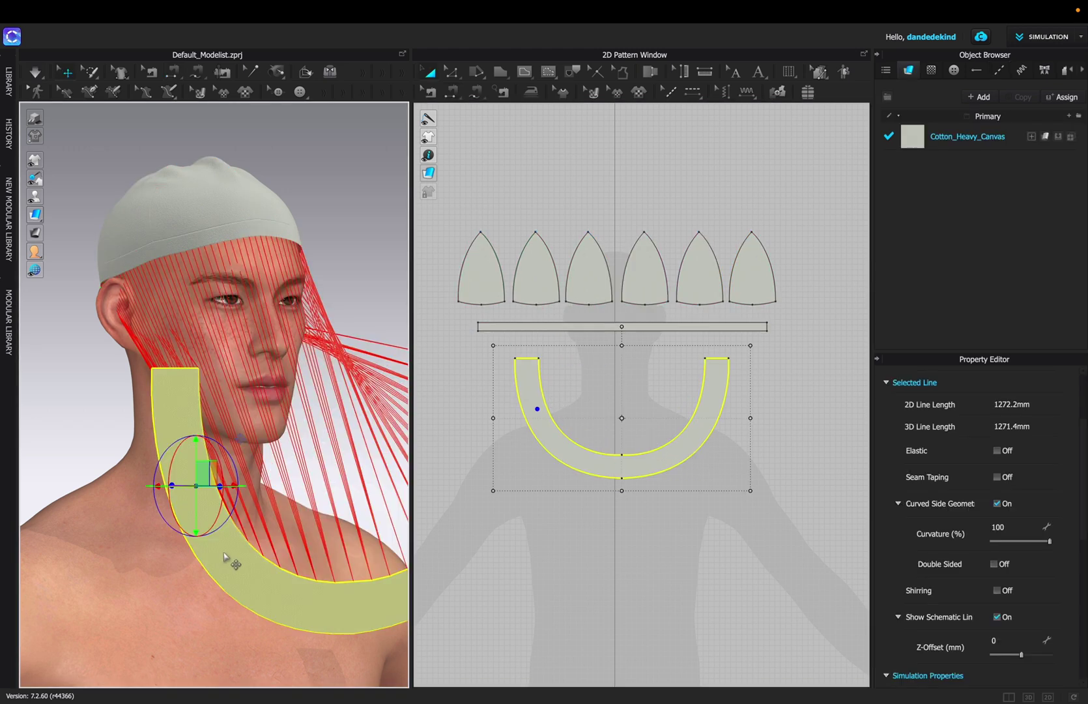
right_click(223, 552)
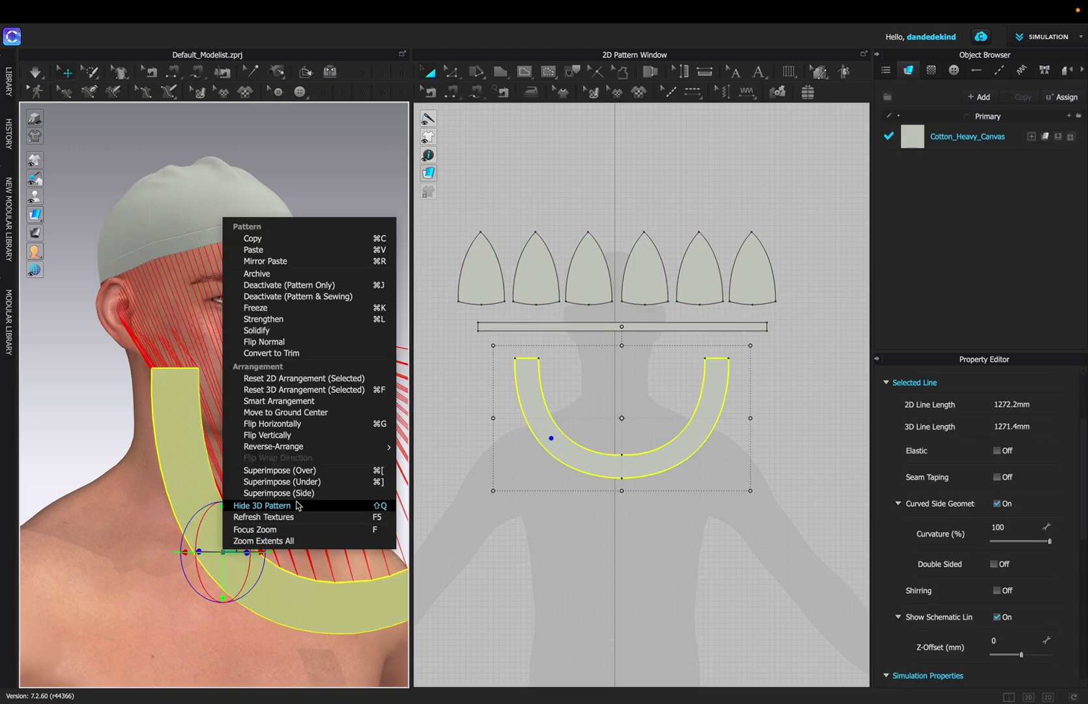
left_click(335, 492)
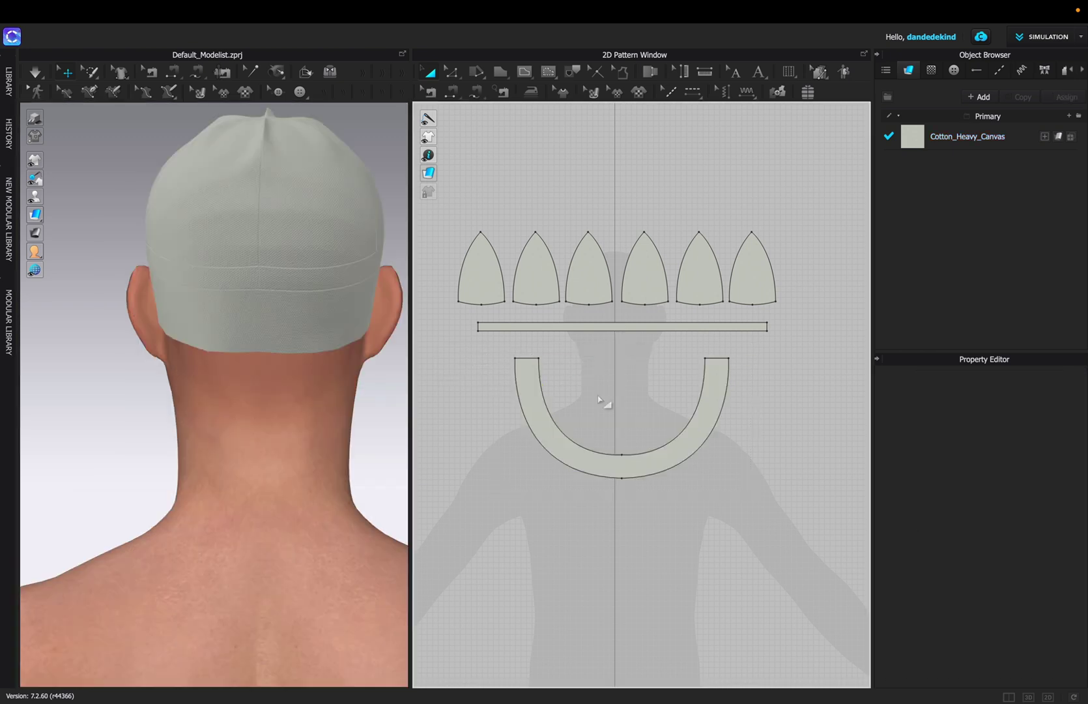
Set the brim's particle distance to 5 mm and simulate, pulling the brim into place around the head
key("b")
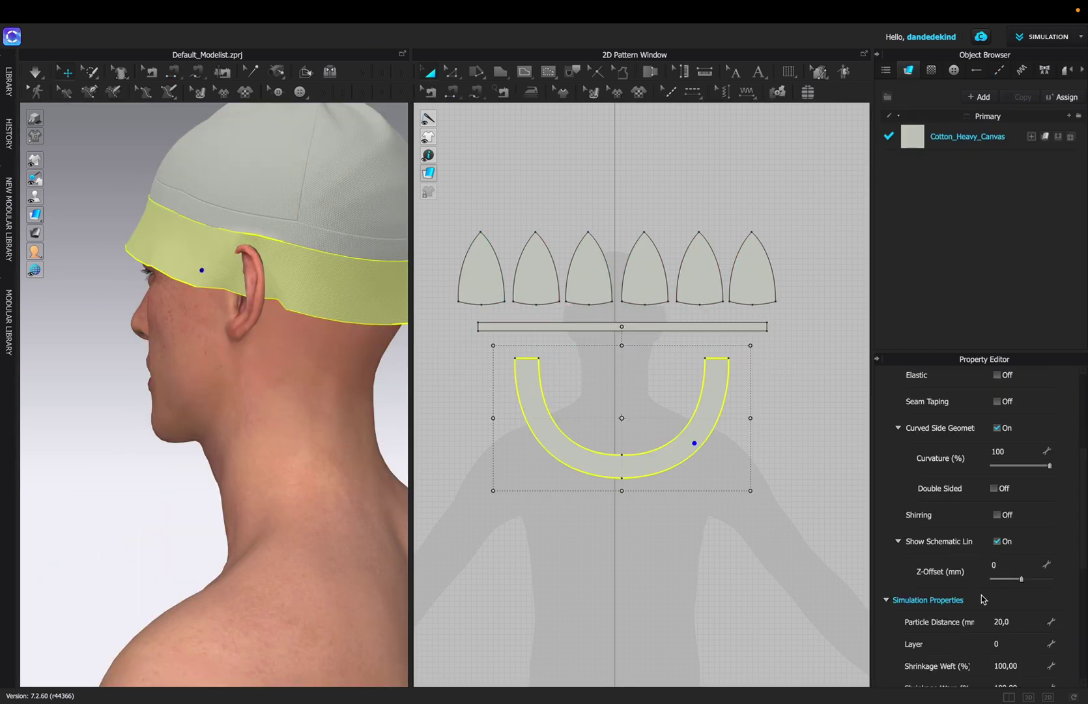
left_click(666, 527)
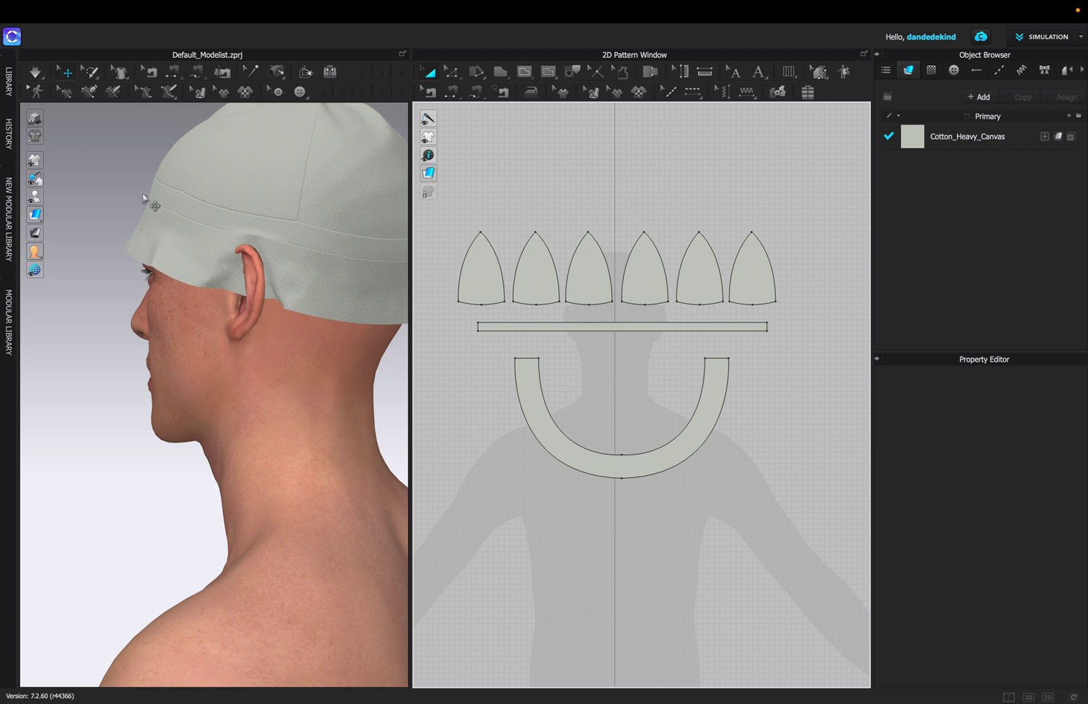
right_click_drag(151, 204, 260, 289)
left_click(291, 305)
left_click_drag(290, 306, 245, 187)
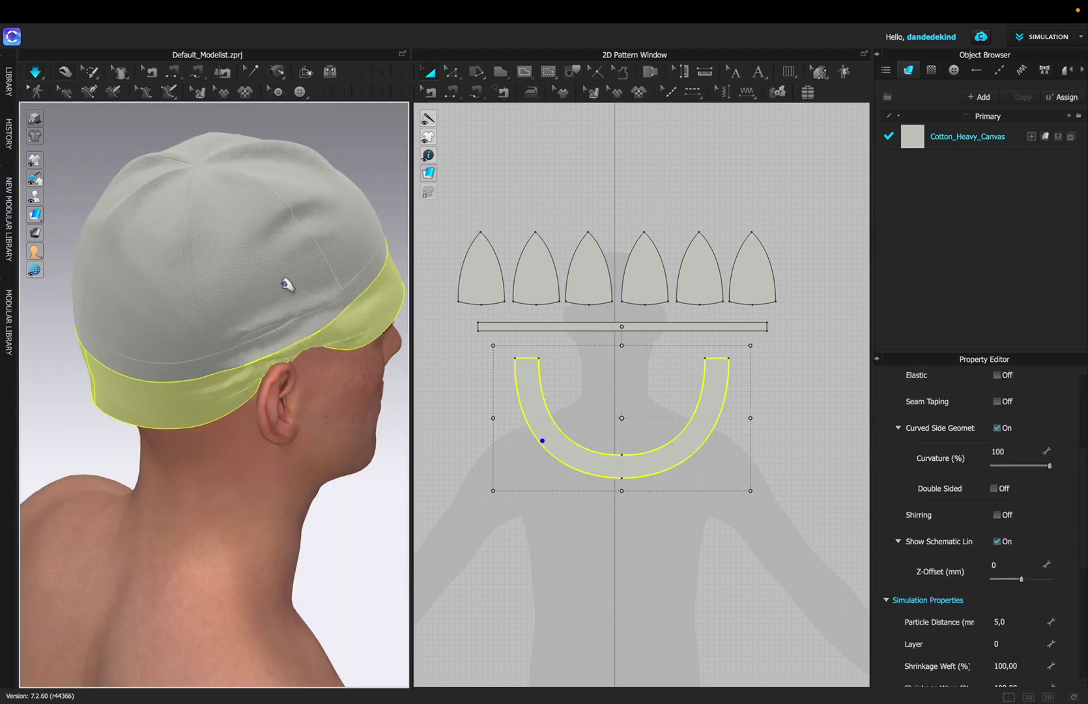
Enlarge all the hat's pattern pieces once more and simulate the larger hat on the avatar
key("2")
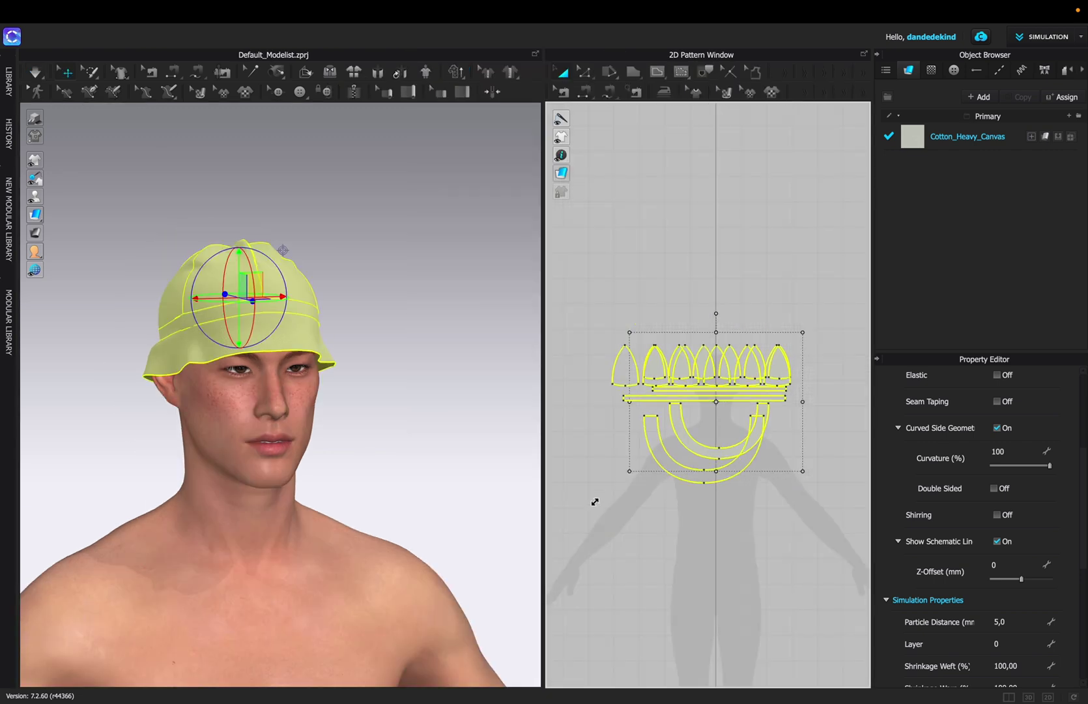
left_click(250, 365)
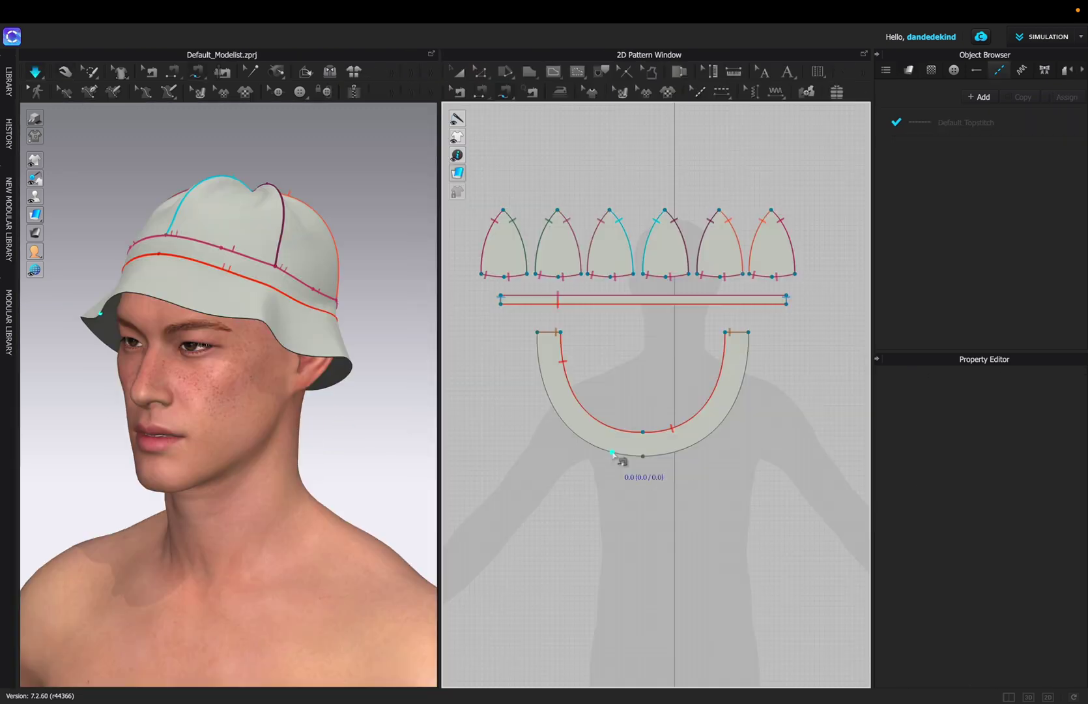
Offset the brim's outer edge inward as one internal line at a distance of 10 mm
right_click(674, 456)
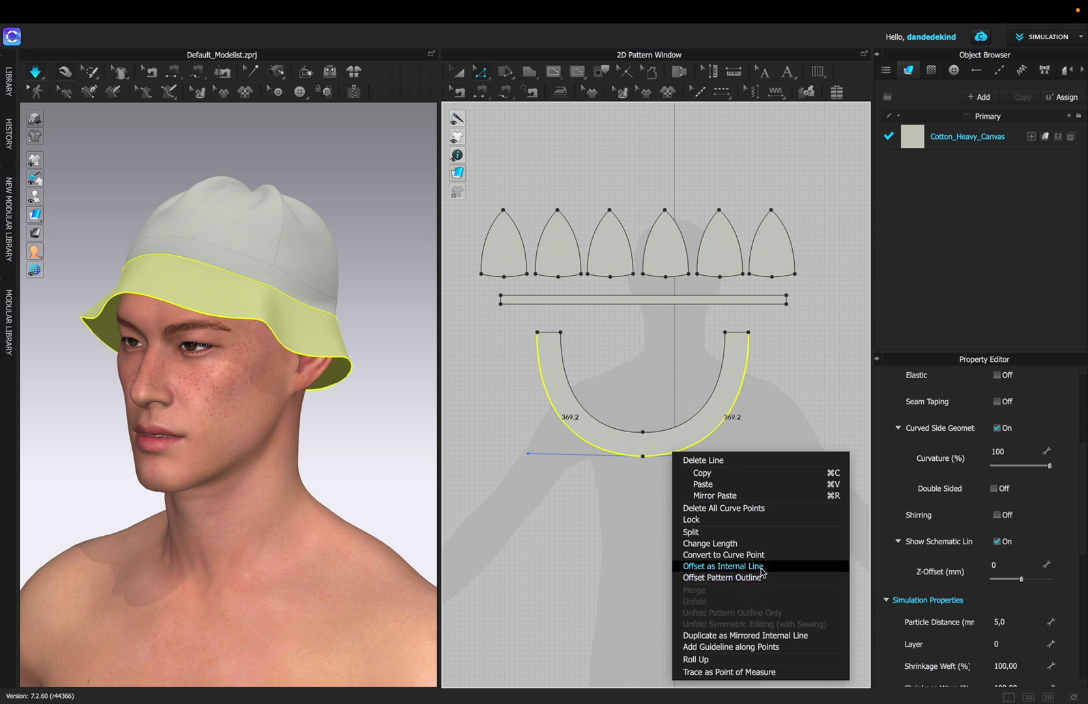
left_click(723, 566)
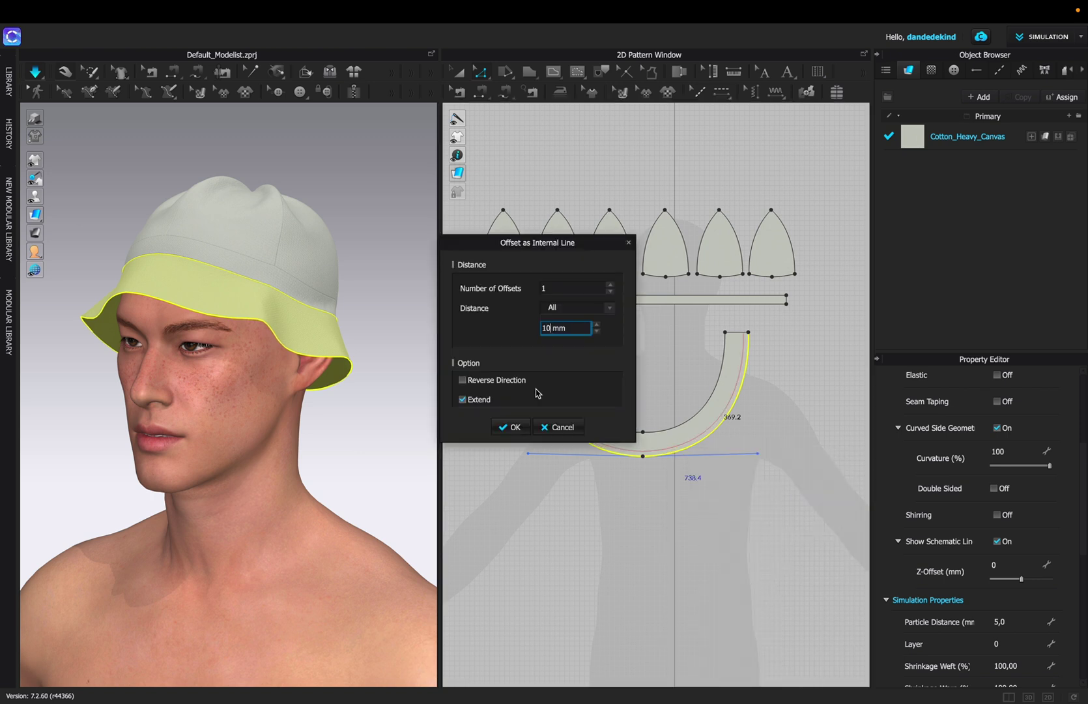
left_click(514, 427)
Cut the brim along the offset internal line and move the narrow outer strip below the rest of the brim
scroll(534, 404, "up", 5)
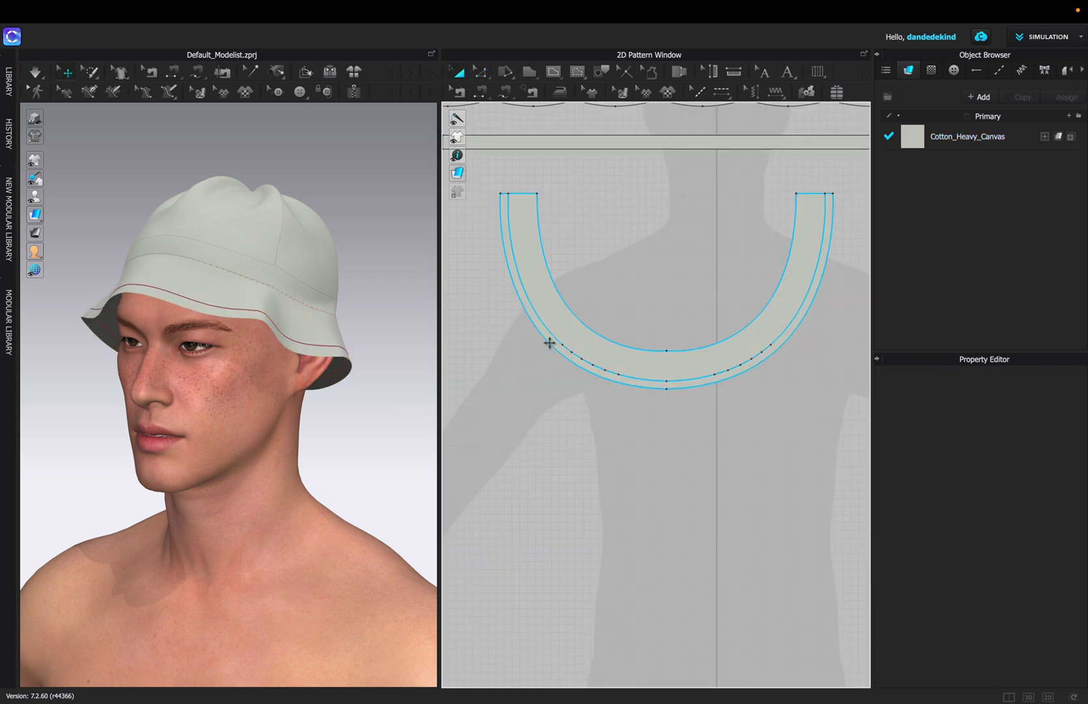
left_click(564, 344)
right_click(562, 341)
left_click(590, 504)
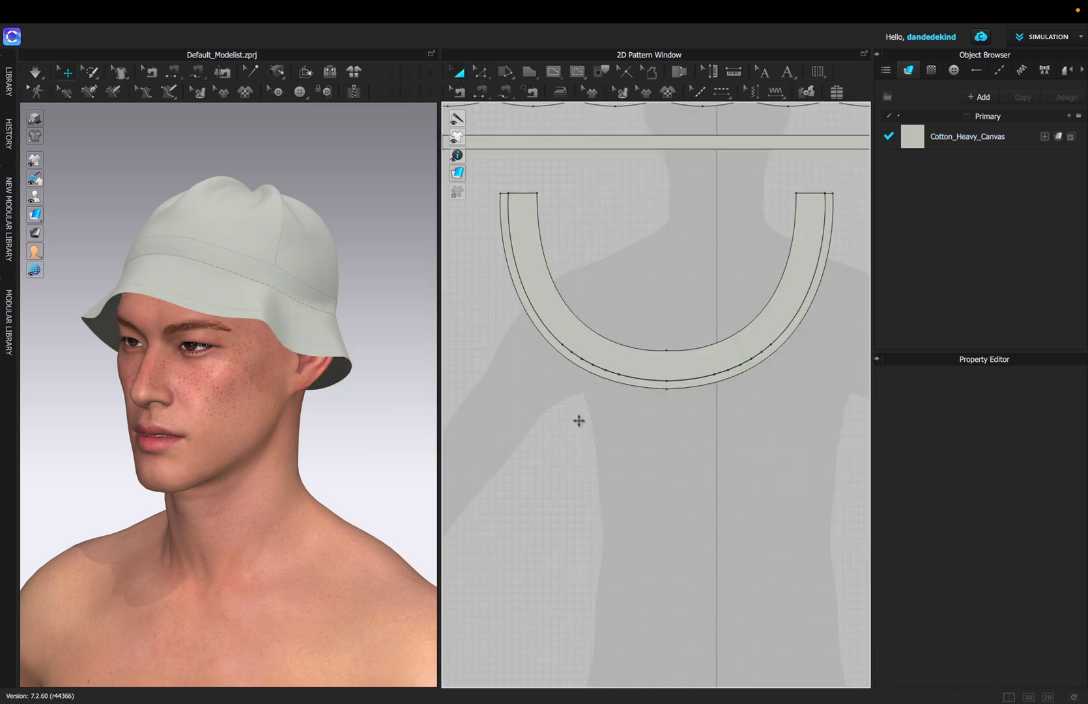
left_click_drag(589, 374, 593, 483)
left_click(652, 409)
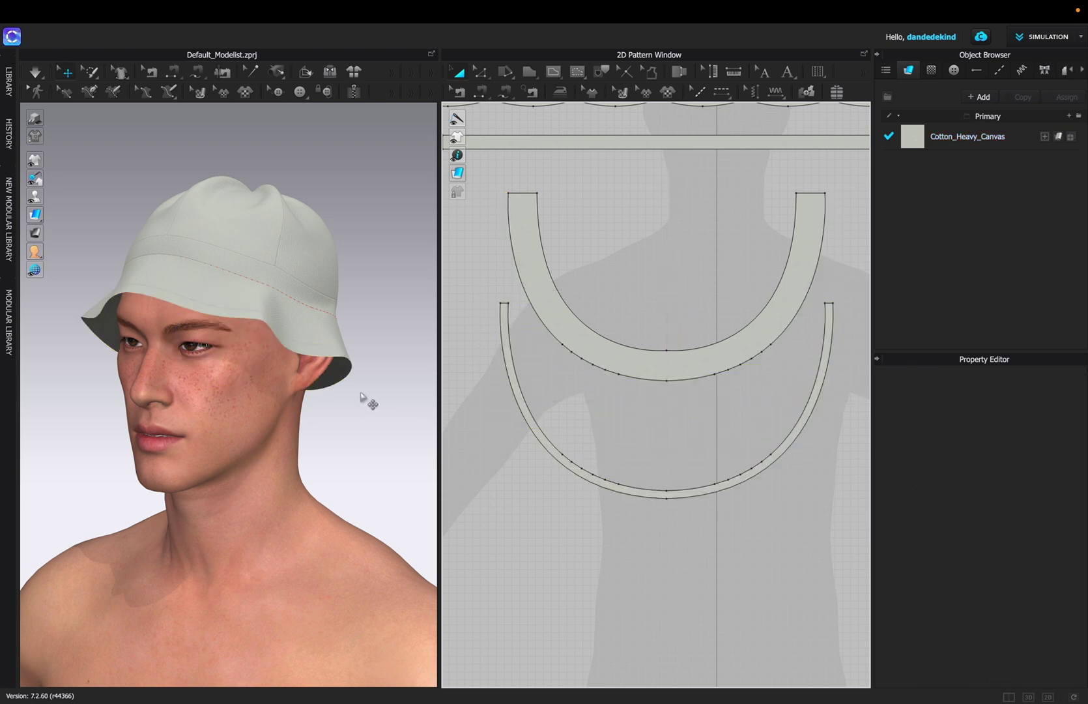
Adjust the pressure of the narrow outer brim strip and simulate the hat to spread the brim
right_click_drag(361, 397, 423, 397)
left_click(571, 465)
scroll(964, 589, "down", 5)
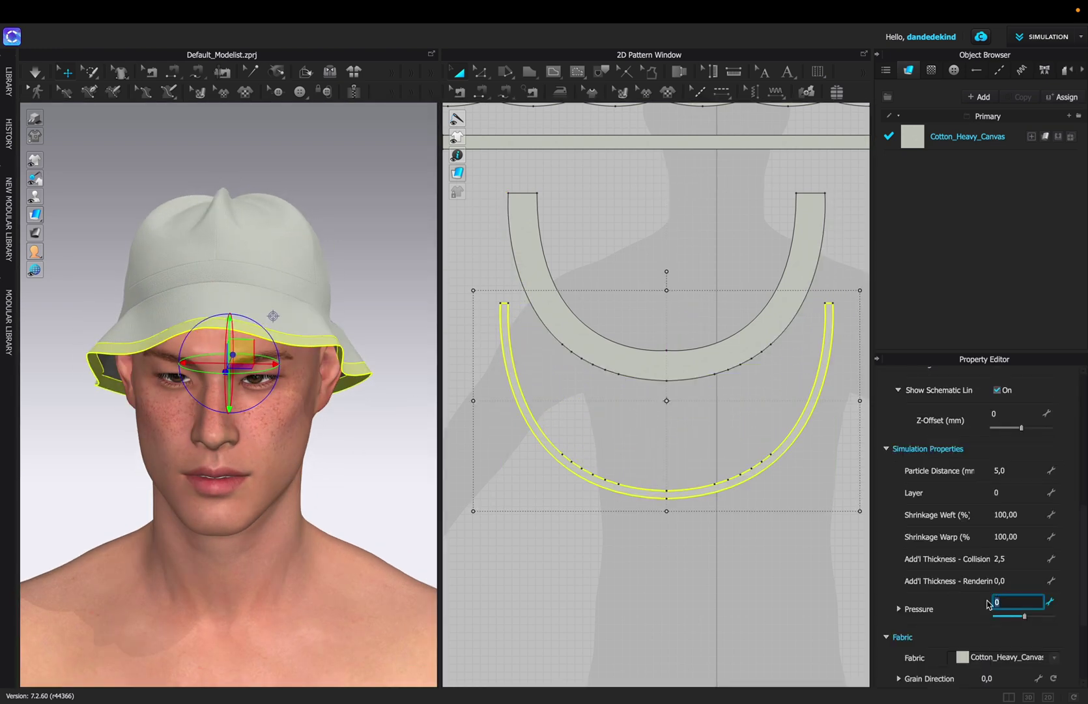
left_click(772, 615)
right_click_drag(381, 449, 204, 408)
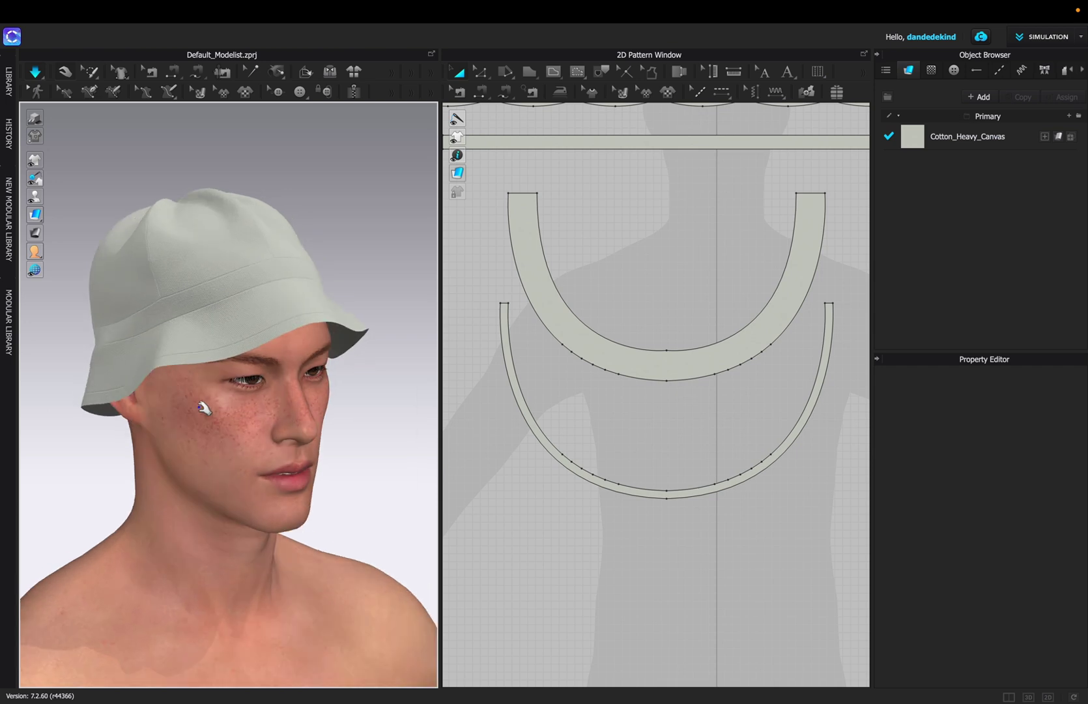
Rename the Cotton_Heavy_Canvas fabric as Main-Top and duplicate it
double_click(953, 135)
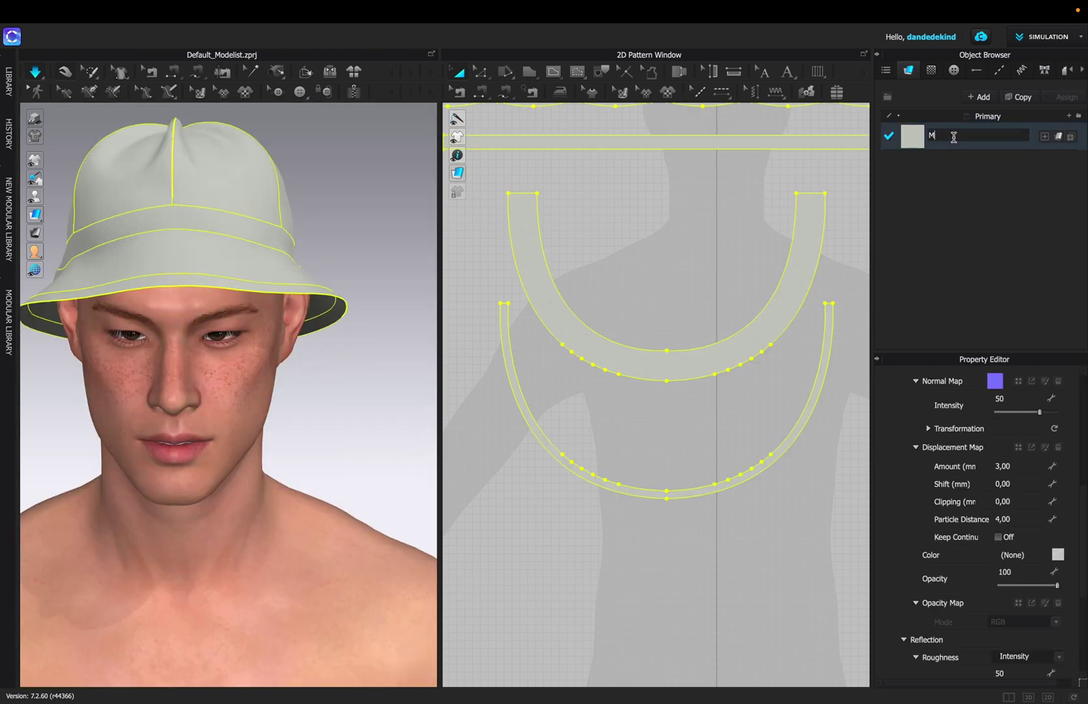
type("Main-Top")
key("Return")
left_click(1022, 97)
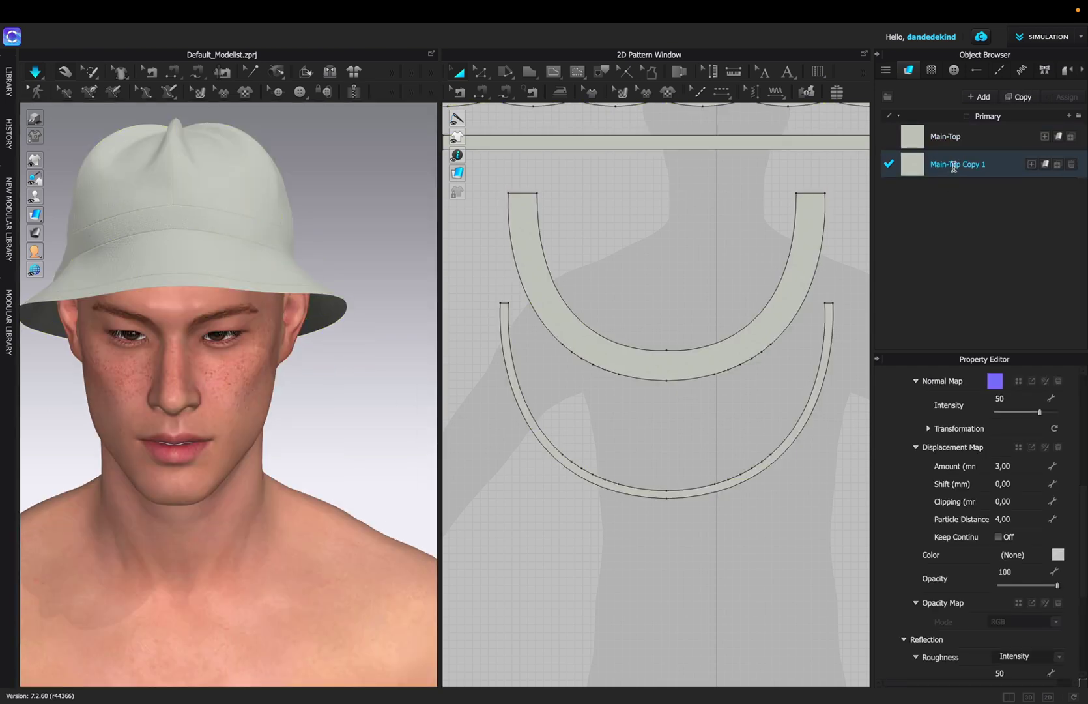
Rename the copied fabric as Main_Inner and the original fabric as Main
left_click(1014, 159)
type("Main_")
type("Inner")
key("Return")
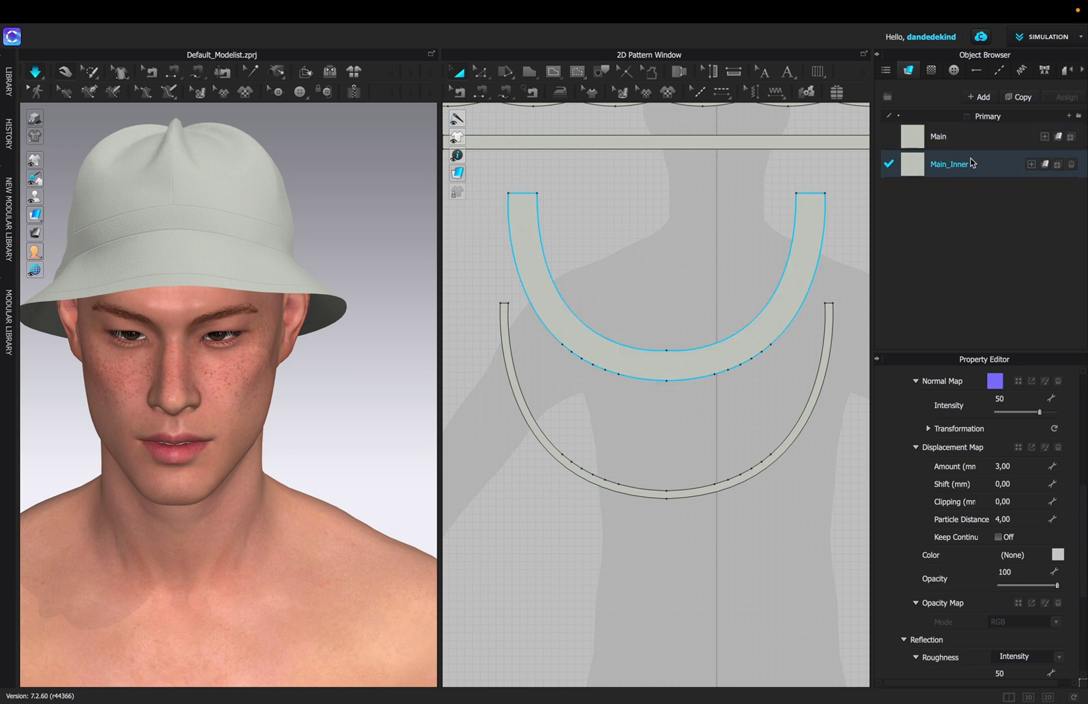
Change the colour of the Main_Inner fabric to a light red
left_click(1057, 554)
left_click_drag(368, 214, 353, 183)
left_click(482, 516)
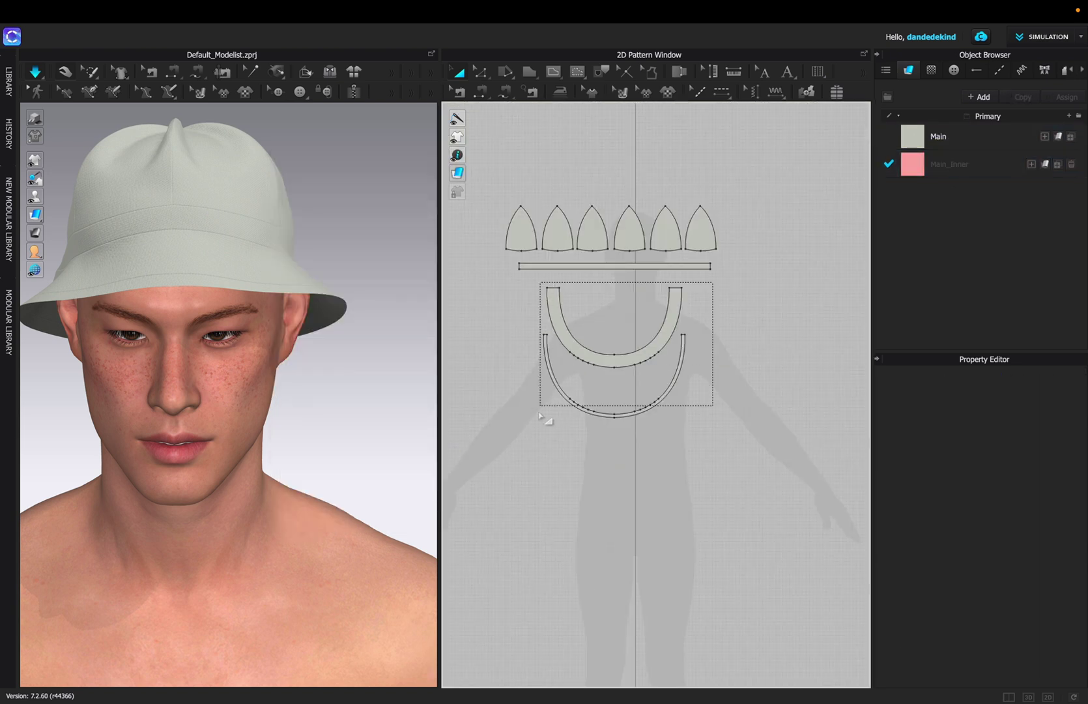
Make a linked layer clone of the brim and its outer strip, placing the copies beside the originals
left_click(614, 355)
right_click(623, 365)
left_click(652, 358)
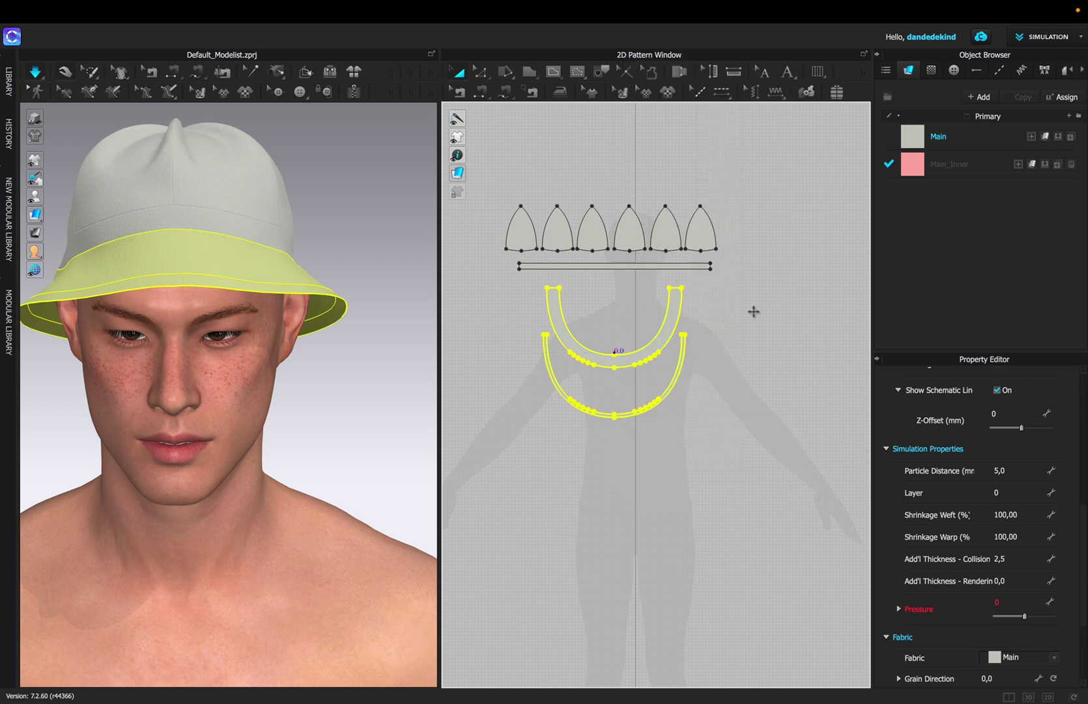
left_click(774, 352)
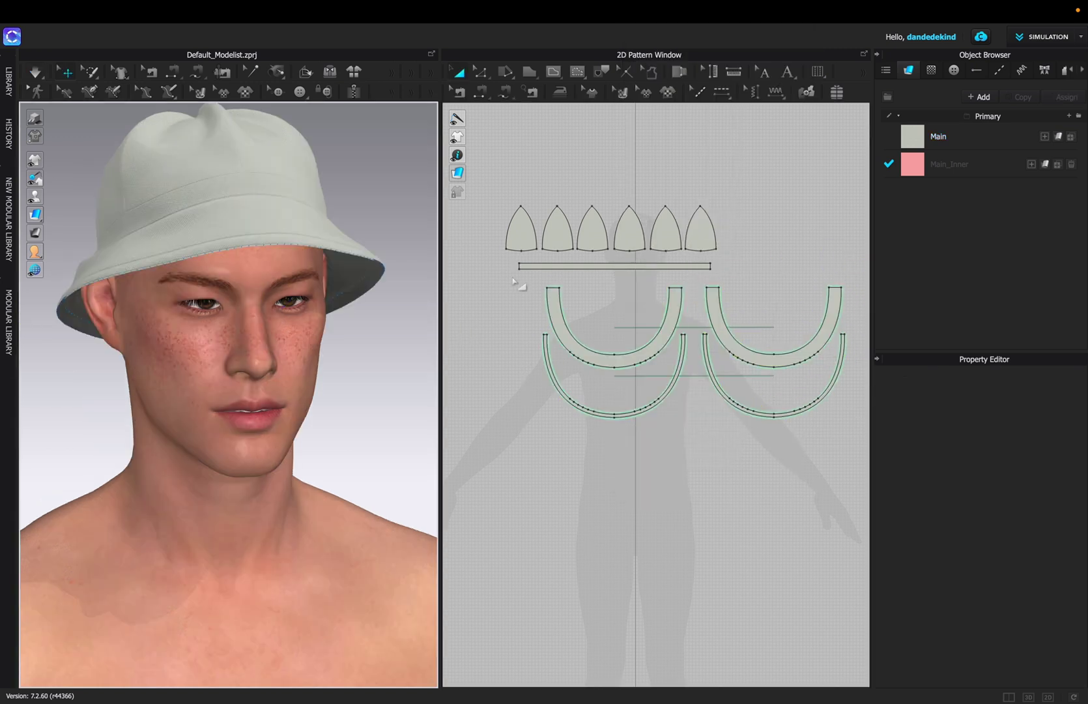
Select the two cloned brim pieces on the underside of the hat and open their pattern options
left_click_drag(513, 279, 867, 463)
left_click(737, 505)
left_click(340, 278)
left_click(335, 272, "shift")
right_click(334, 269)
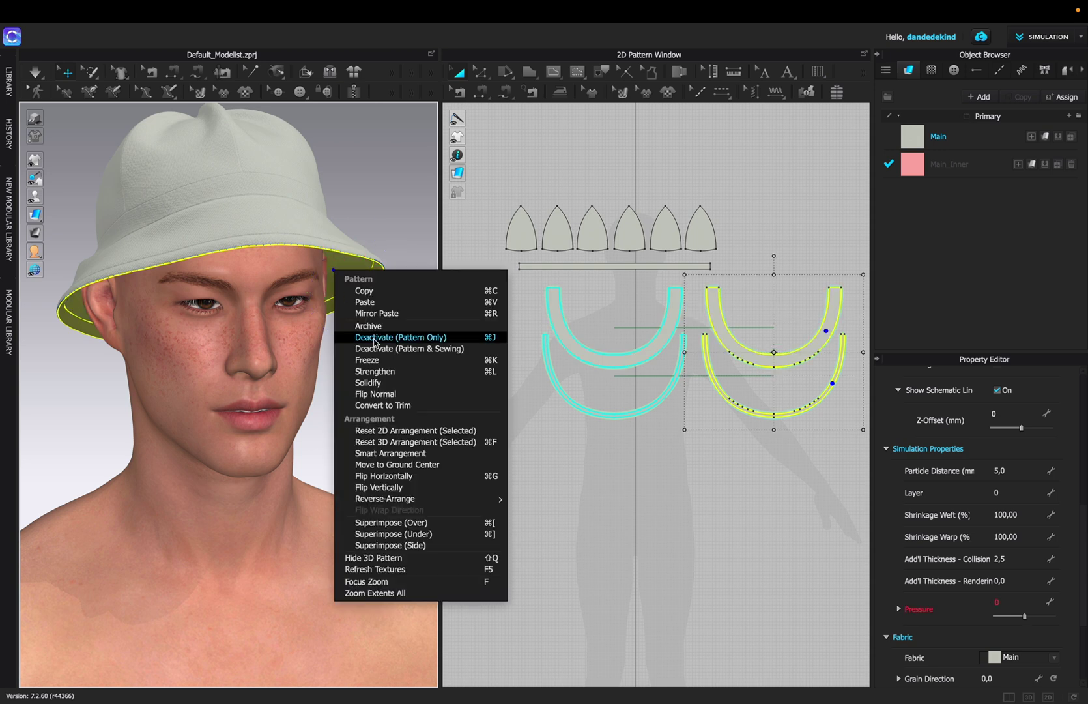
left_click(374, 153)
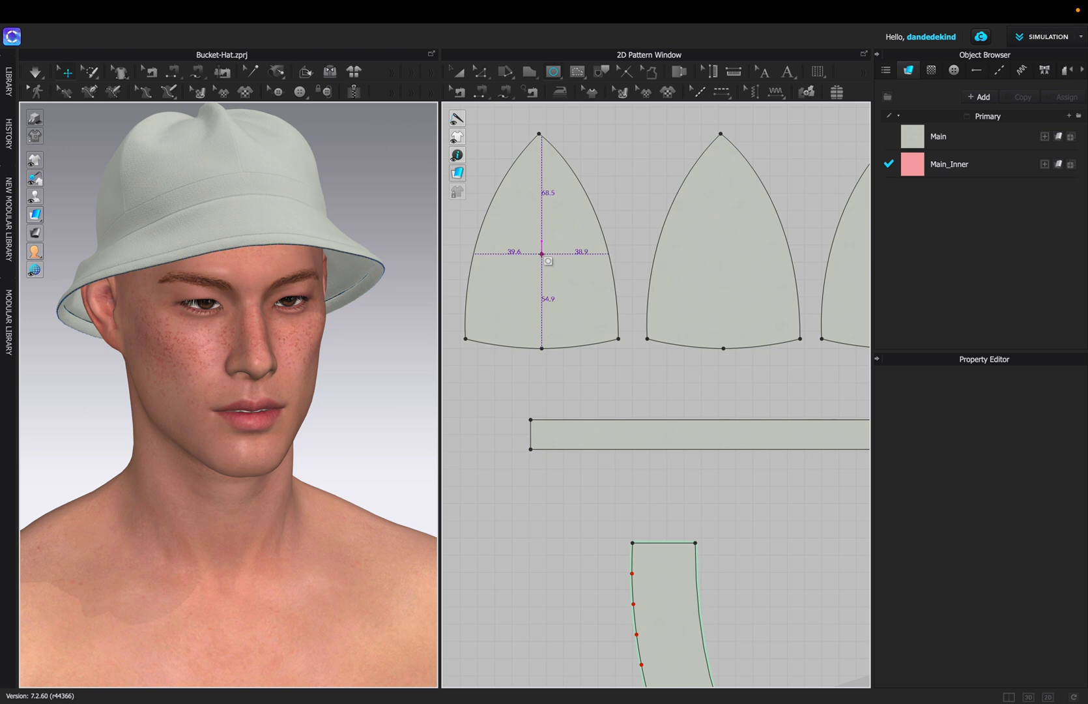
Draw a small internal circle about 17 mm in circumference near the middle of the first crown panel
left_click_drag(540, 249, 546, 251)
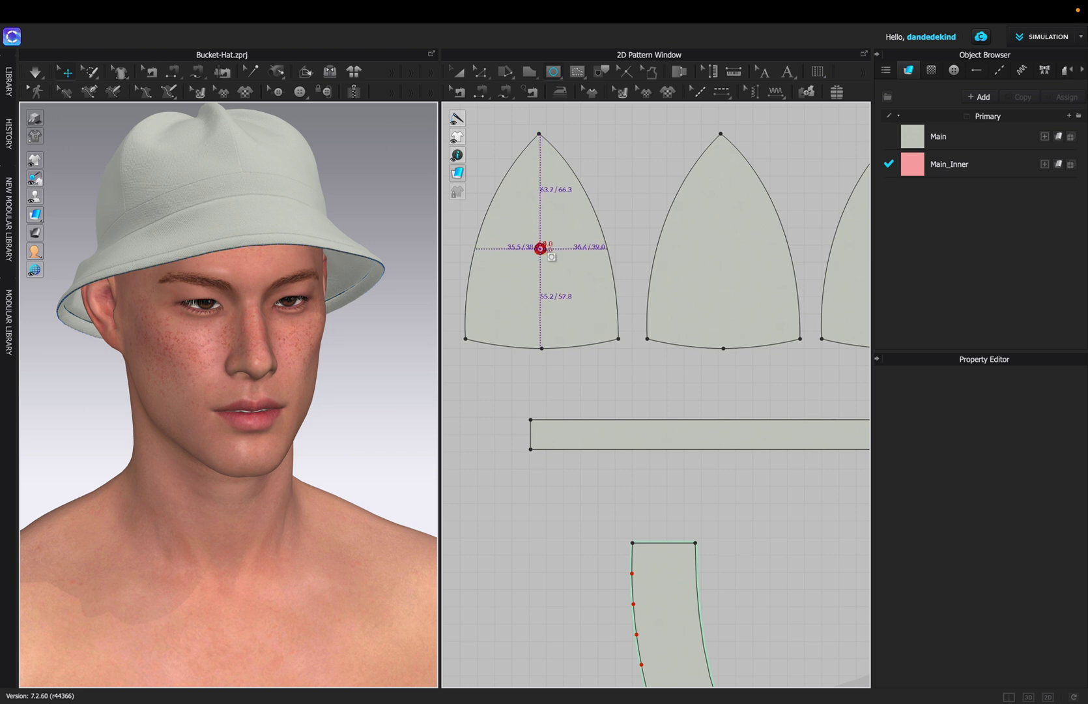
left_click(540, 248)
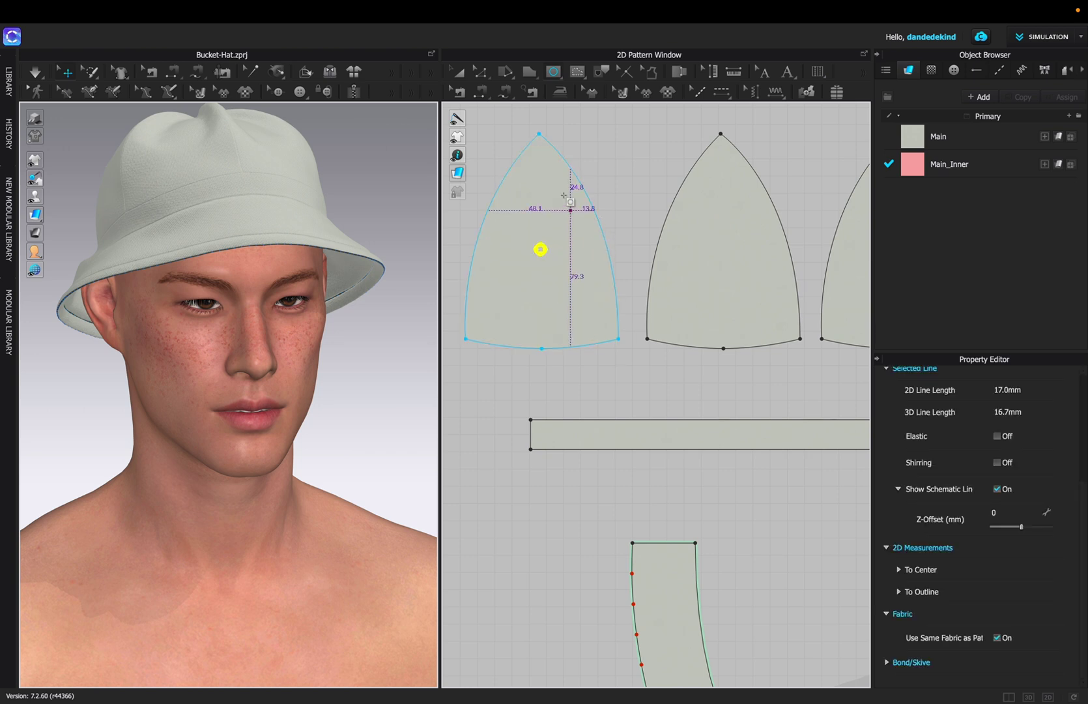
Convert the small circle on the first crown panel to a hole and place a copy of it on the neighbouring panel
right_click(542, 251)
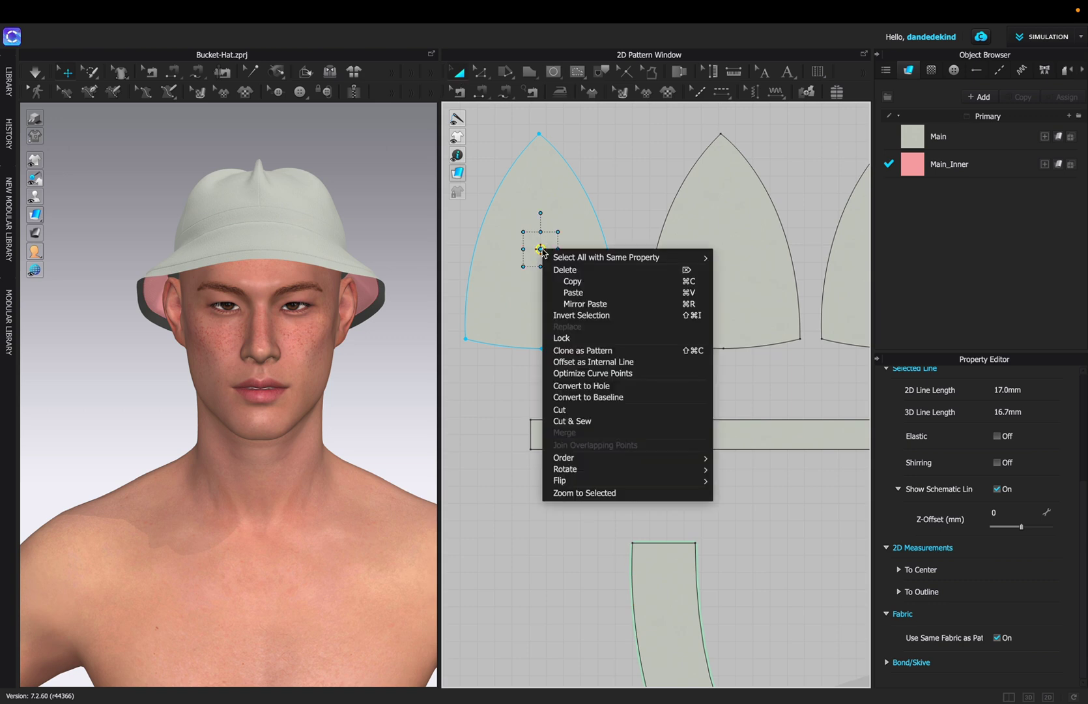
left_click(598, 386)
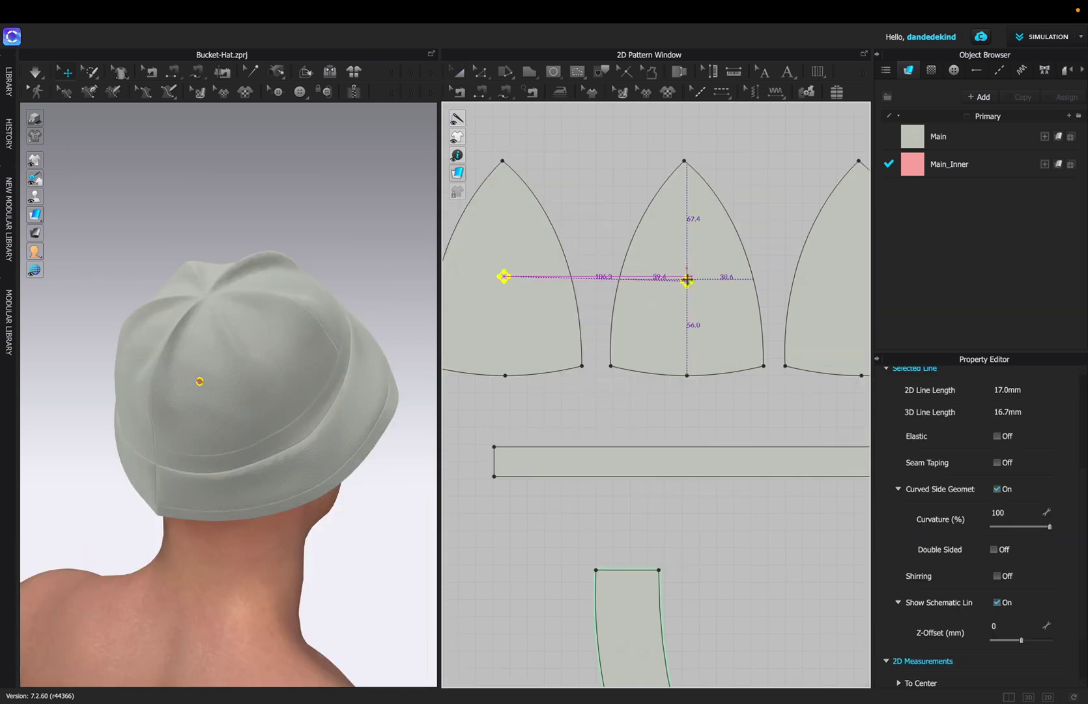
left_click_drag(687, 280, 688, 276)
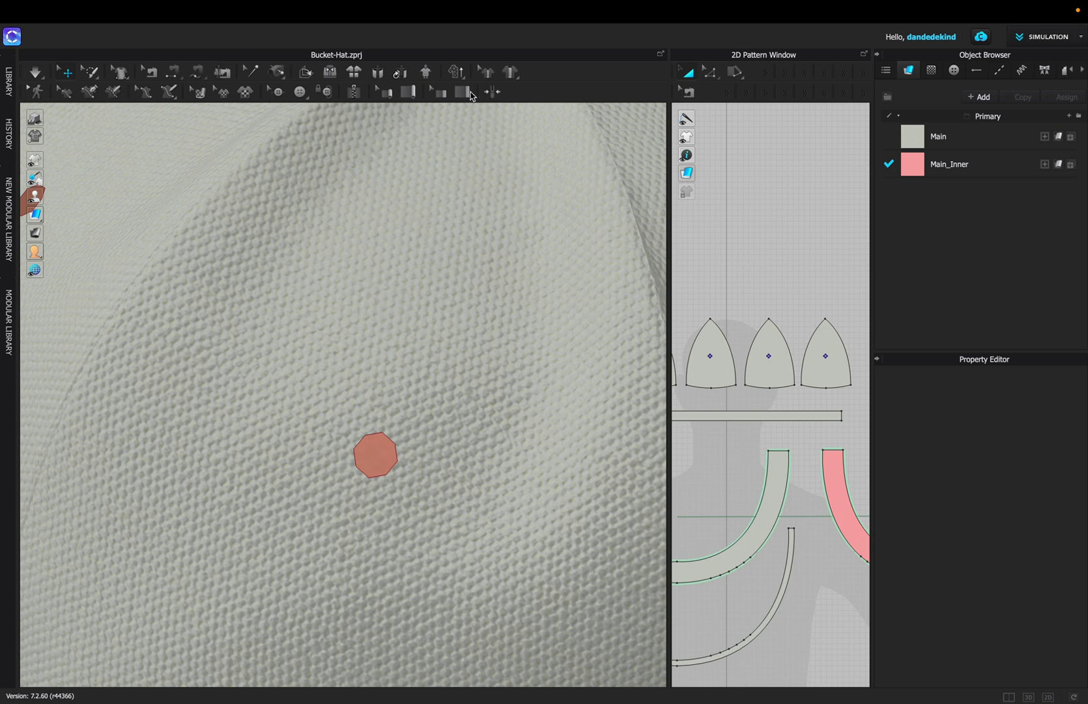
Trim the eyelet hole's edge in 3D and create a bright green copy of the Main fabric named Cord
left_click(387, 92)
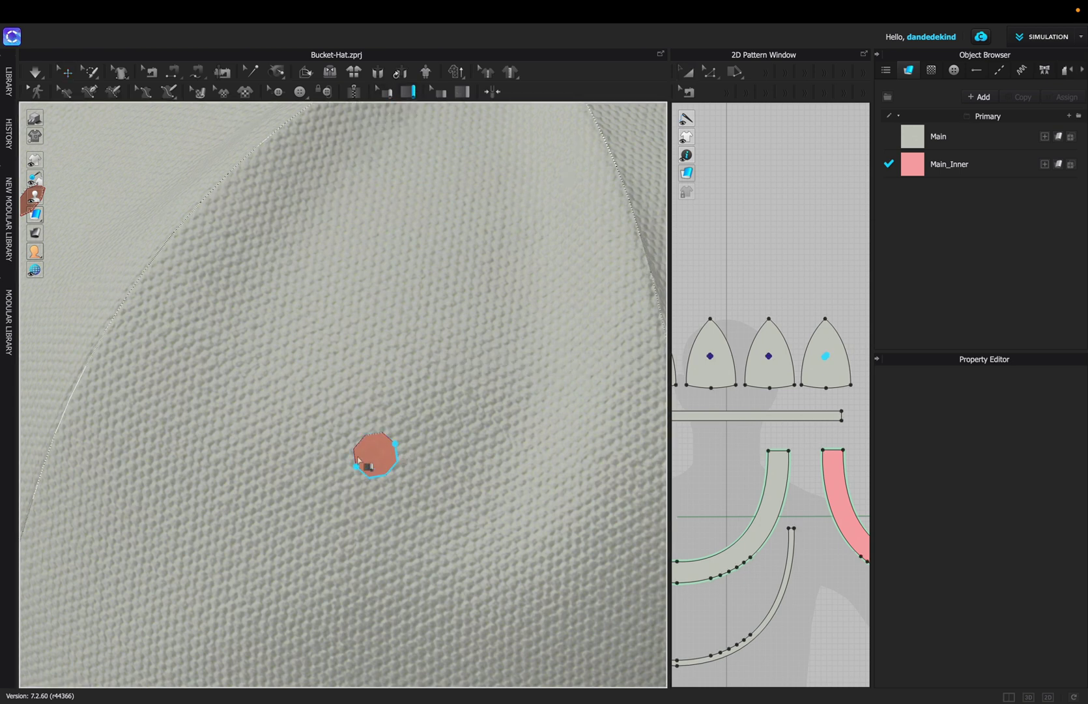
left_click(399, 447)
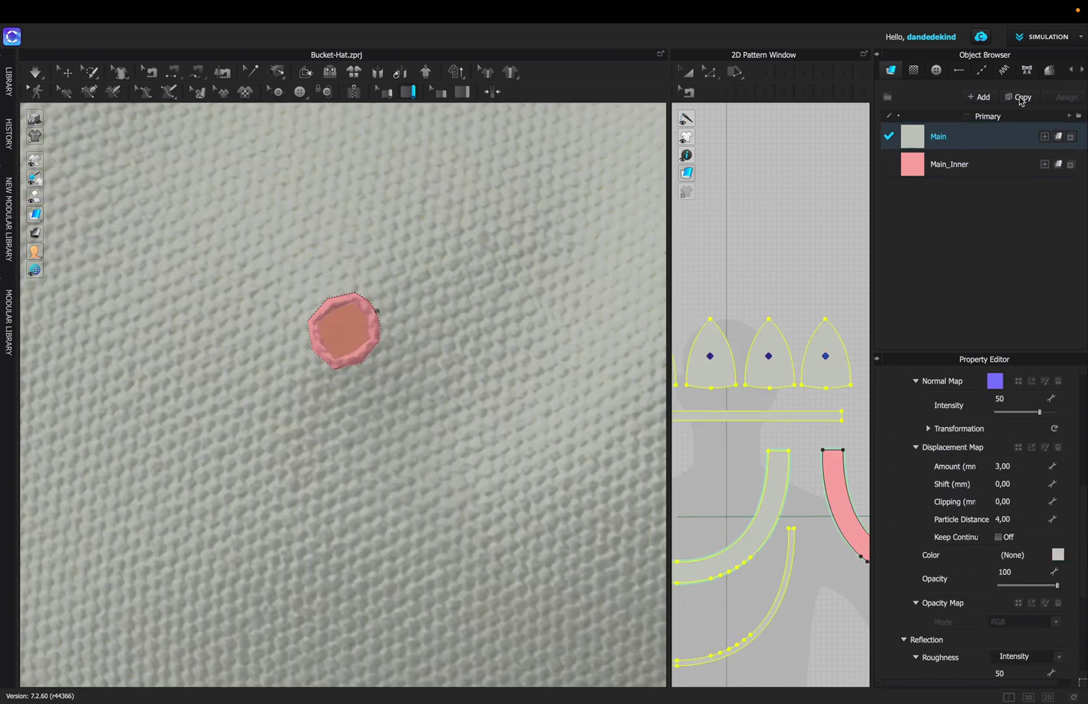
left_click_drag(945, 191, 1007, 193)
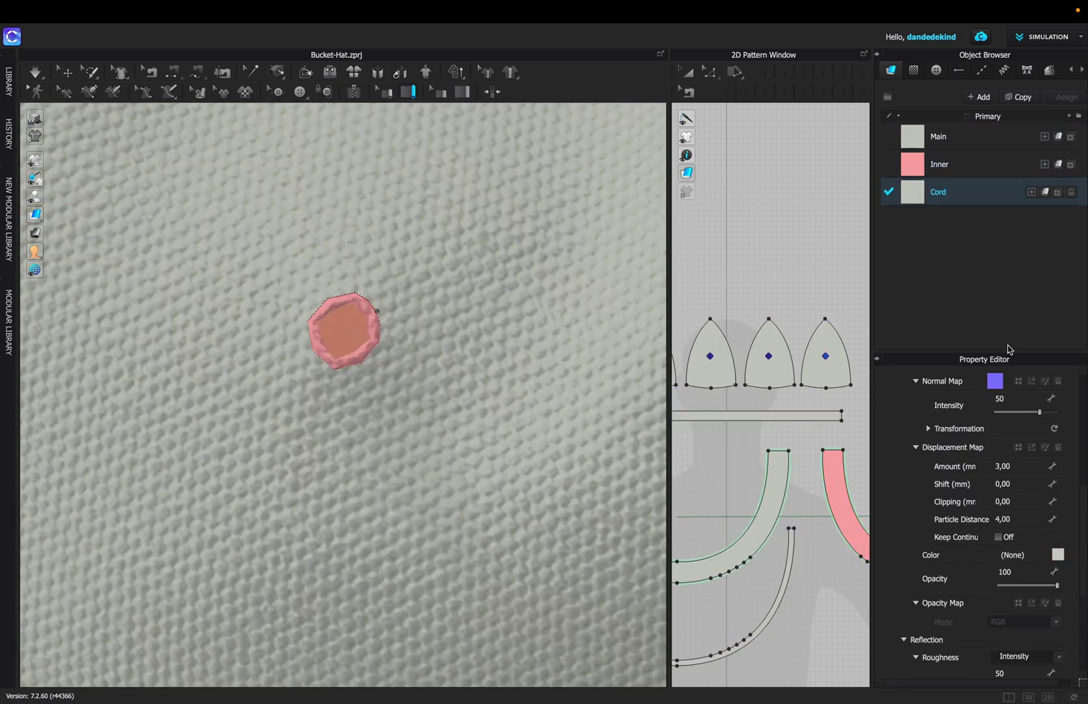
left_click(1058, 555)
left_click(496, 516)
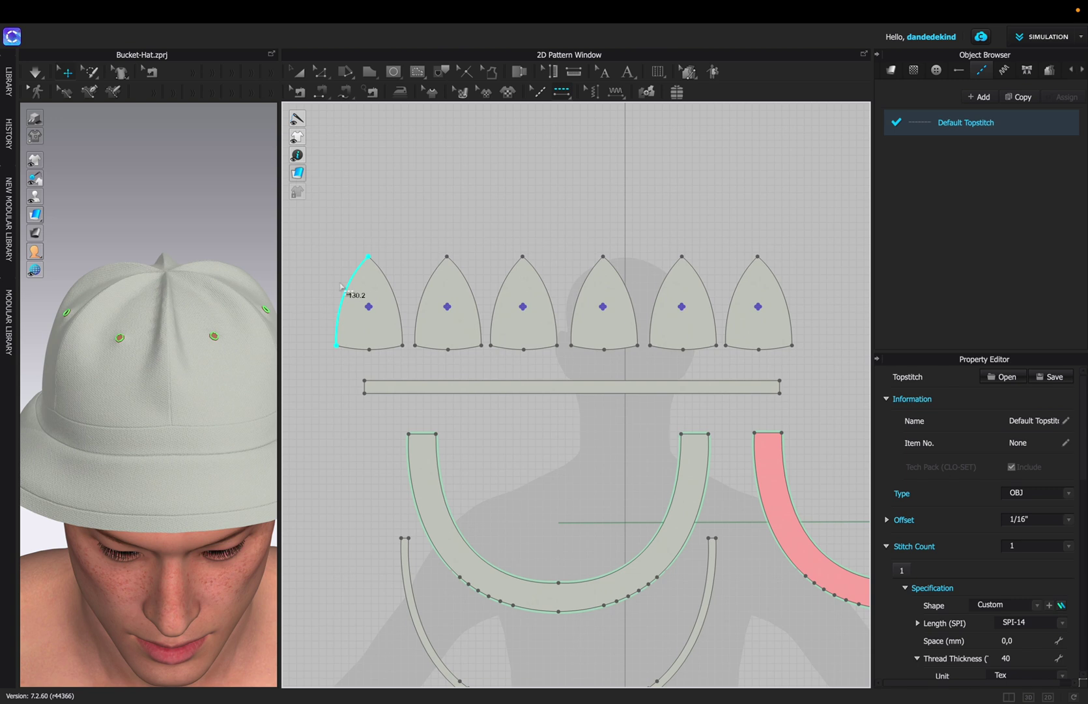
Apply the default topstitch to the crown panels' edges and convert the midpoint of a panel's bottom edge to a curve point
left_click(340, 285)
left_click(448, 348)
left_click(523, 348)
left_click(604, 348)
left_click(682, 348)
left_click(741, 298)
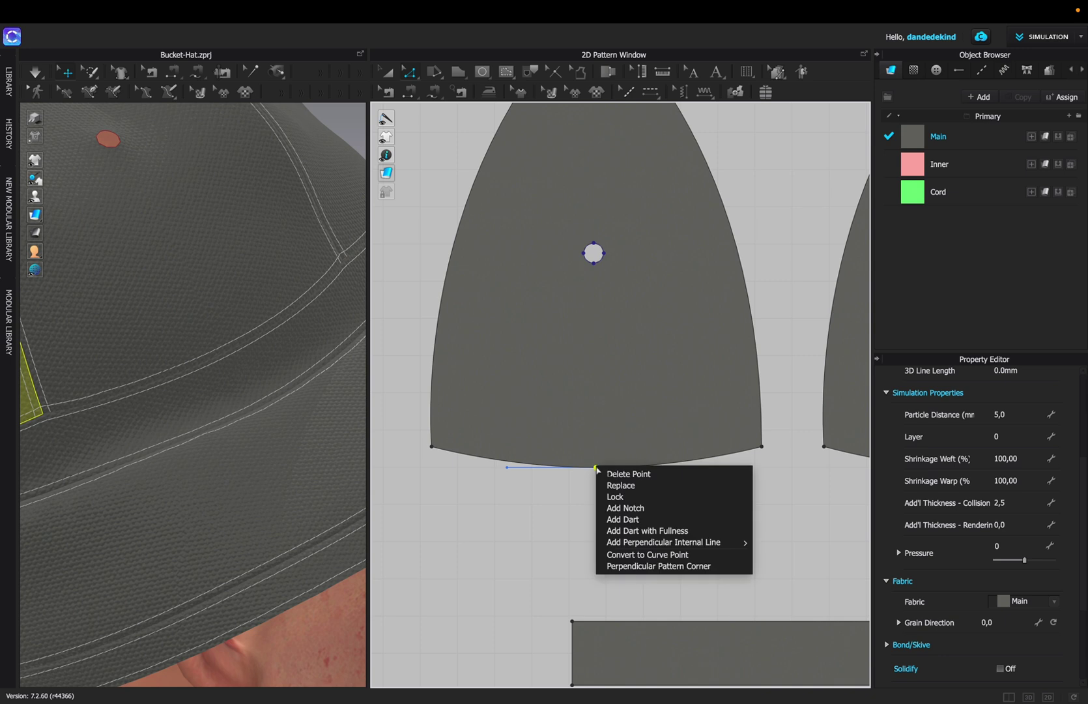
left_click(736, 555)
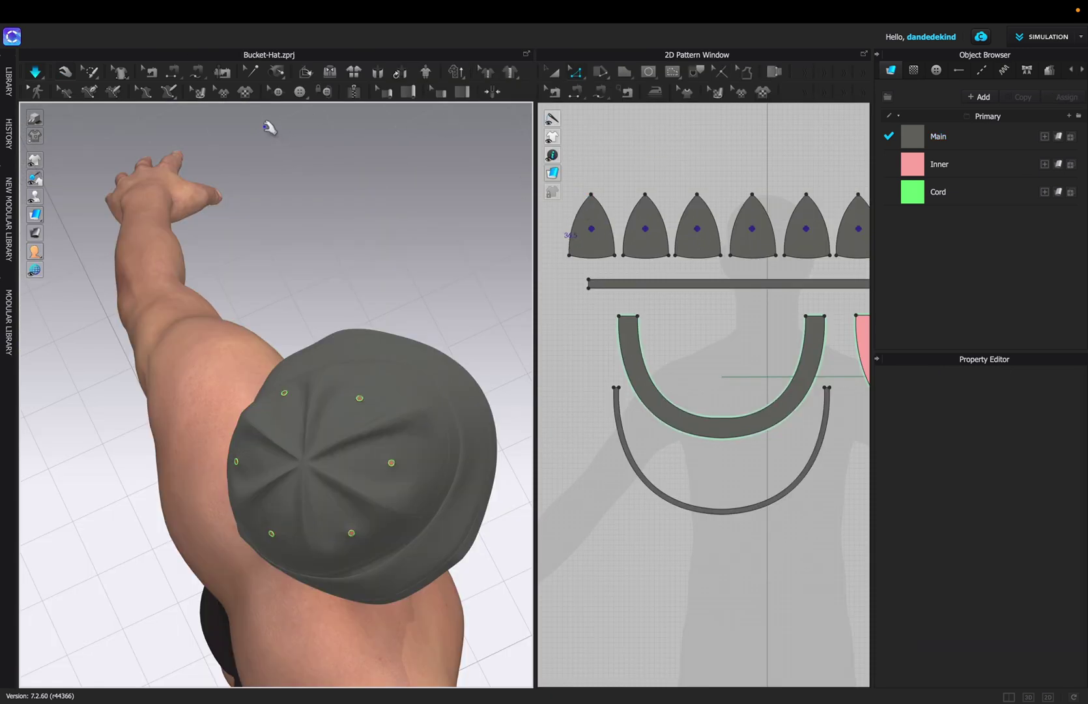
Place a button at the peak of the crown where the six panels meet
left_click(299, 91)
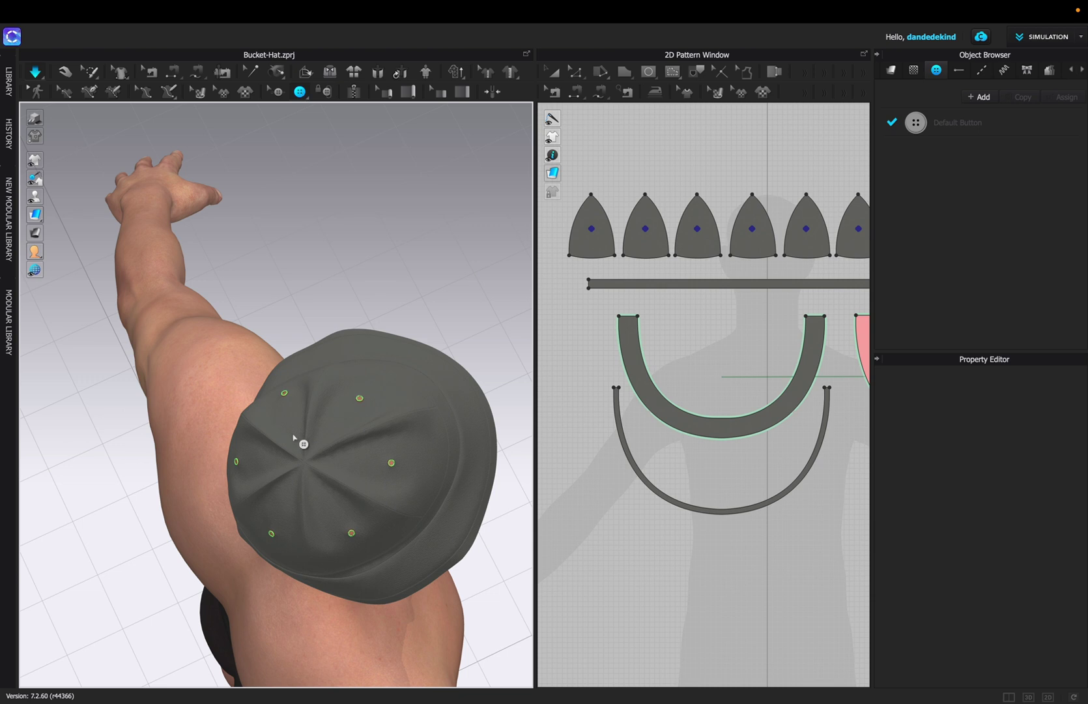
left_click(303, 469)
scroll(306, 473, "up", 5)
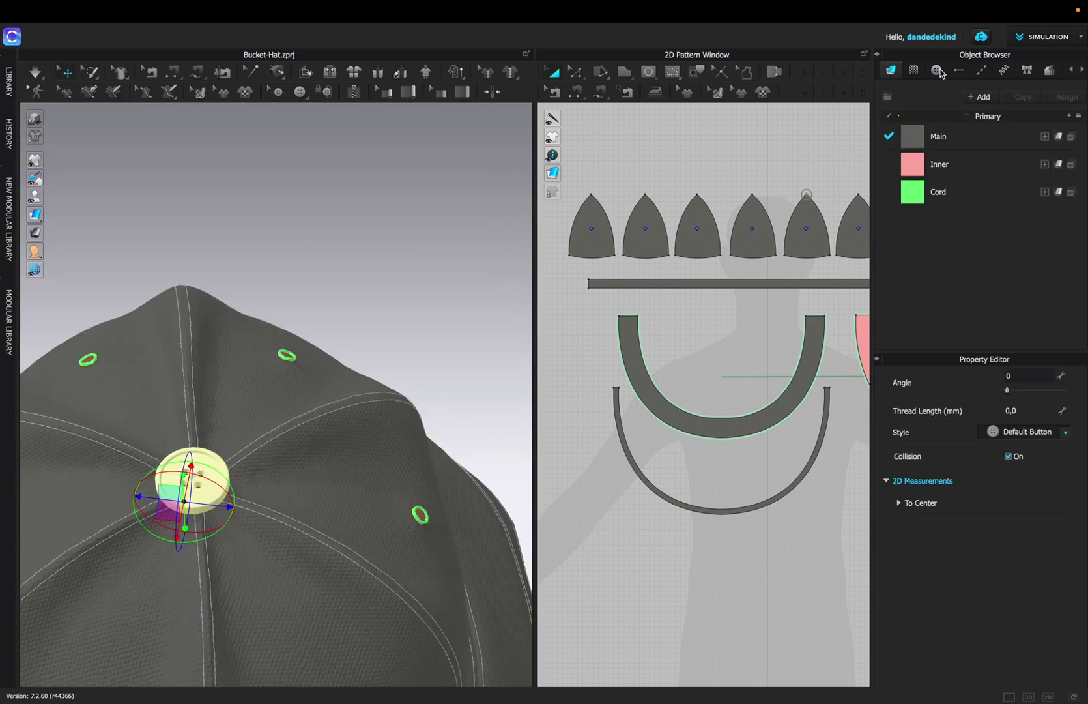
Change the default button's shape to a plain disc without holes and open its width for editing
left_click(936, 69)
left_click(1034, 519)
left_click(994, 594)
double_click(1005, 569)
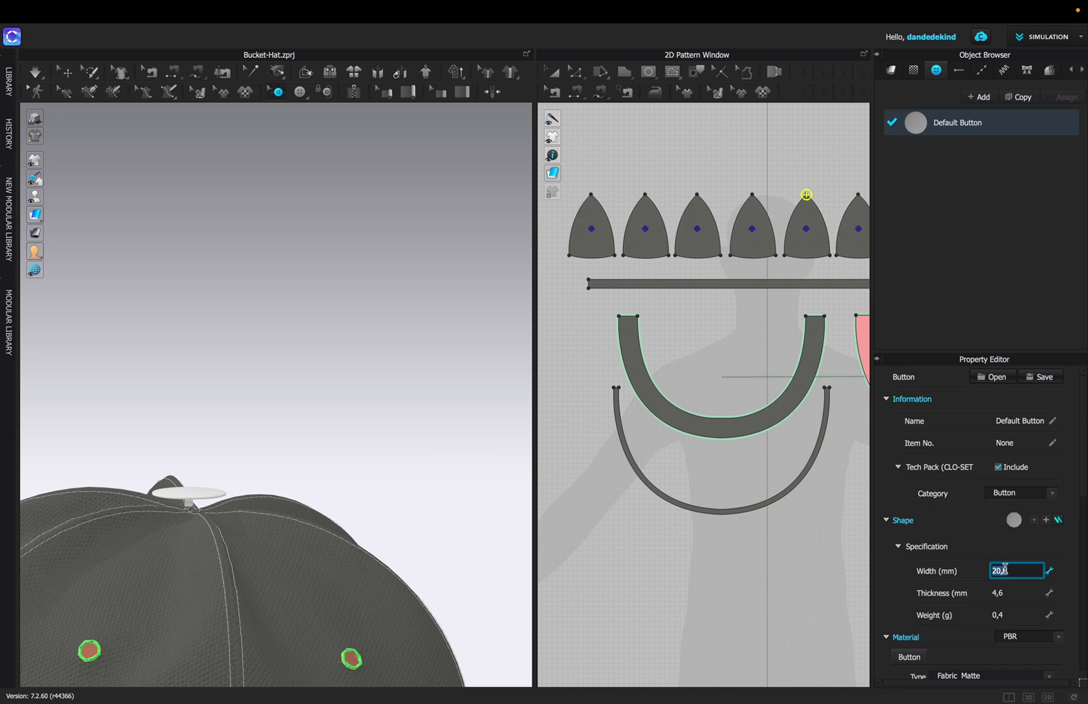
Select the crown button in 3D and move it vertically so that it sits against the peak of the hat
left_click(351, 326)
scroll(301, 495, "up", 1)
left_click_drag(304, 515, 305, 518)
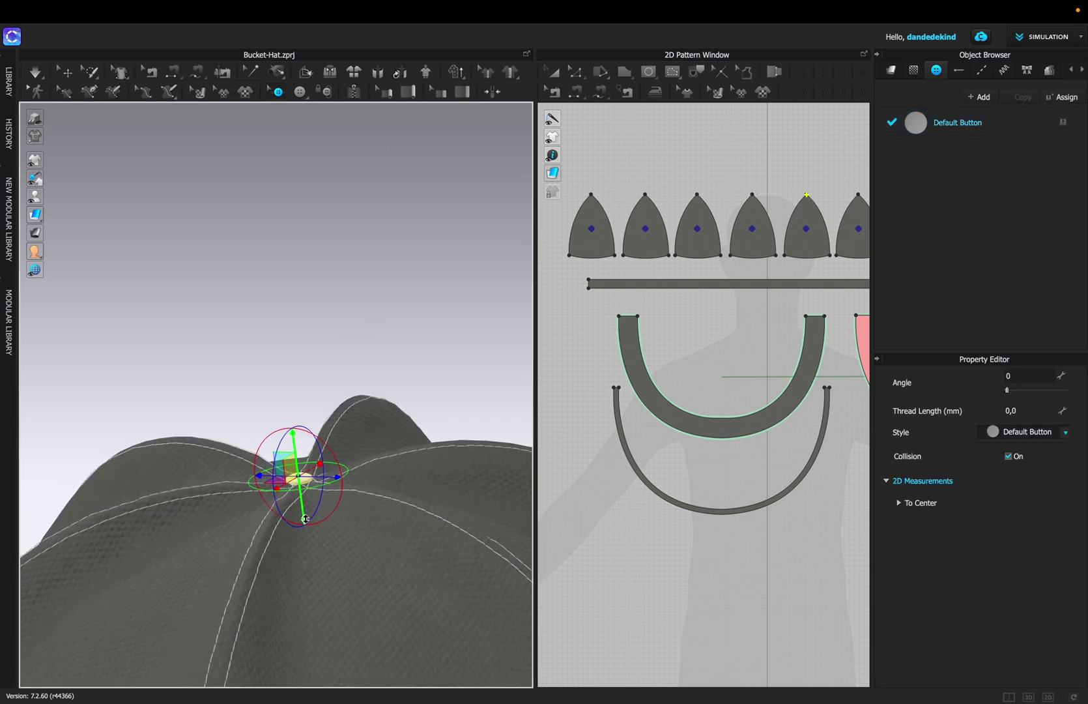
right_click_drag(307, 523, 333, 544)
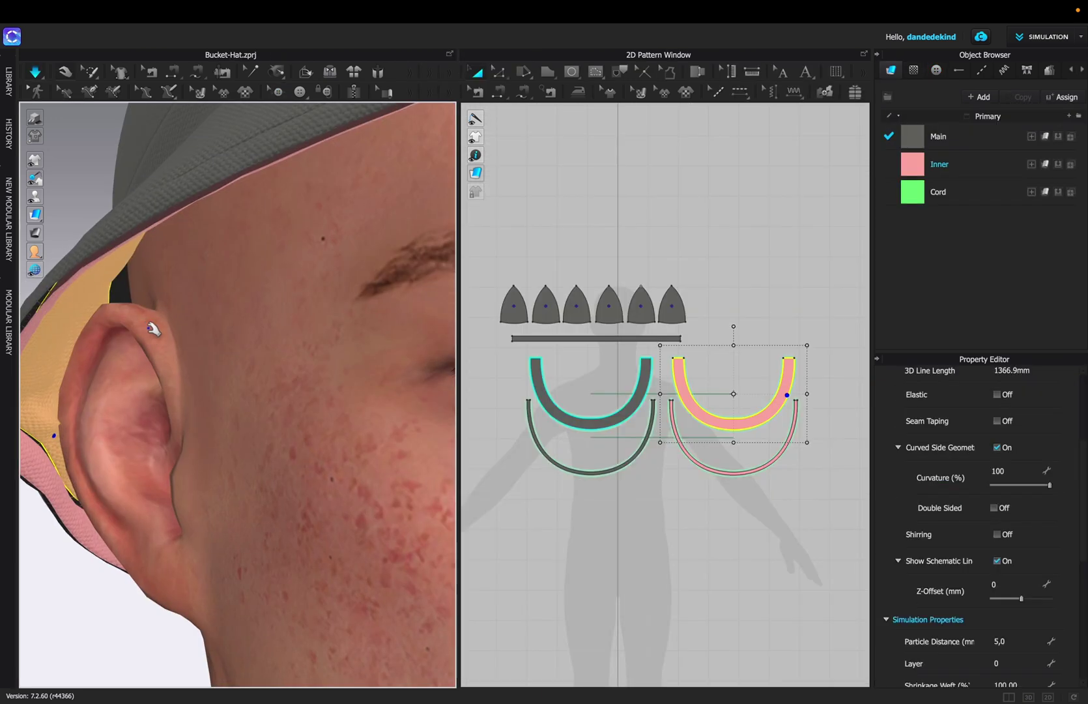
Switch the garment display to the thick textured surface and examine how the inner brim lies around the ear
right_click_drag(153, 323, 274, 381)
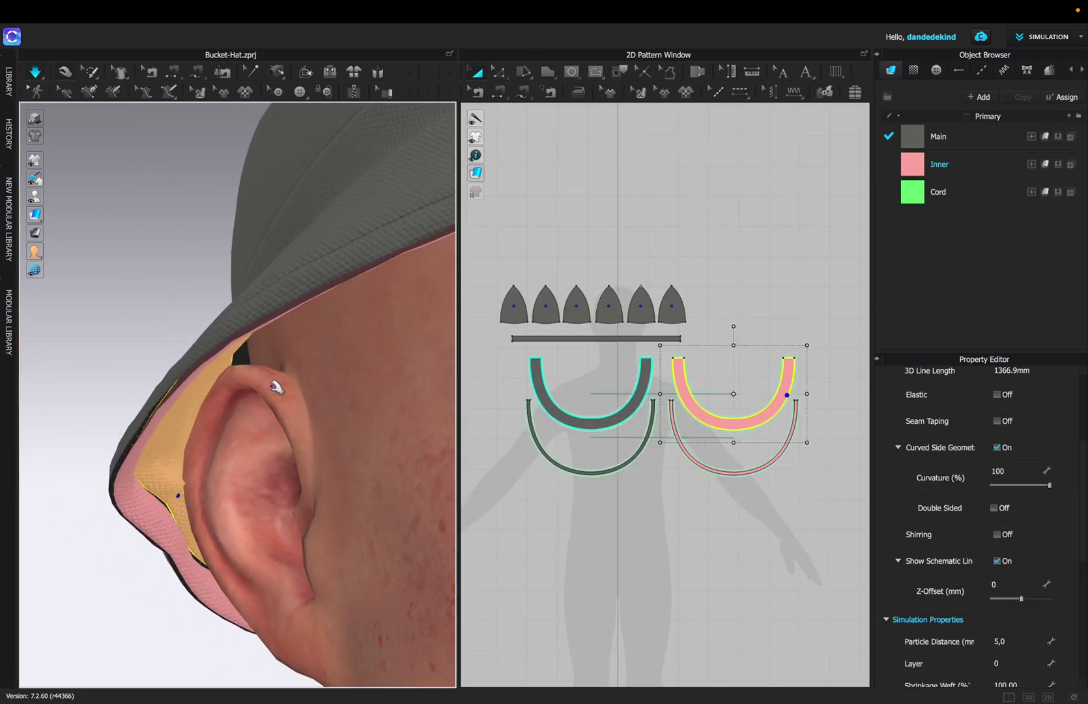
scroll(198, 374, "up", 2)
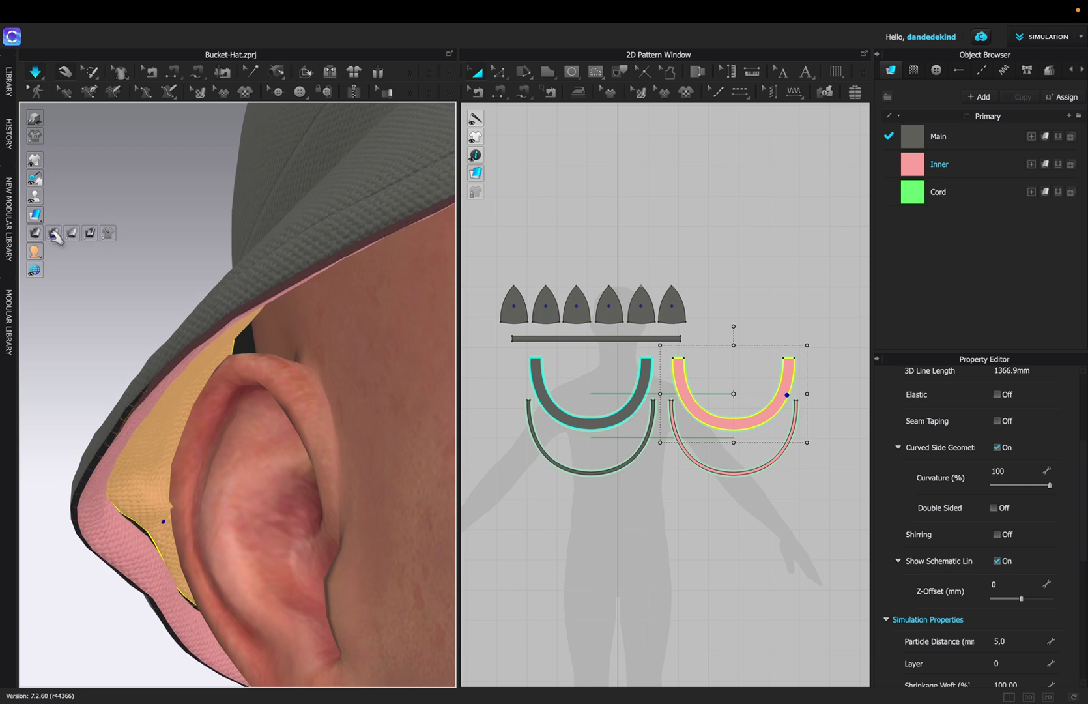
left_click(54, 216)
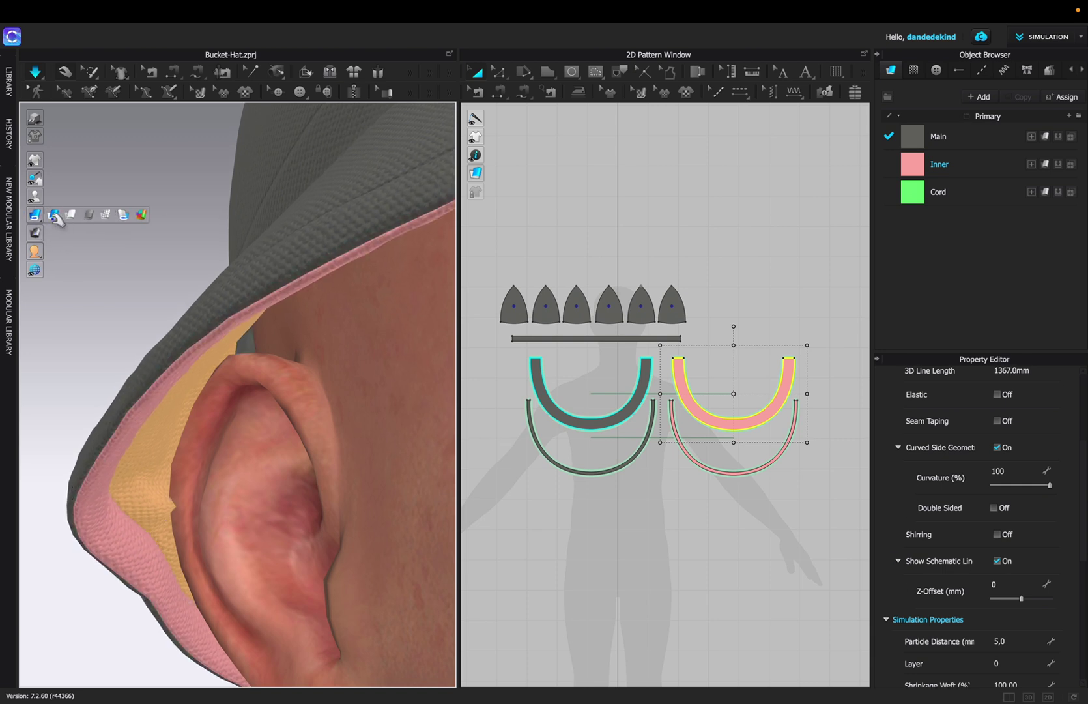
scroll(109, 322, "down", 3)
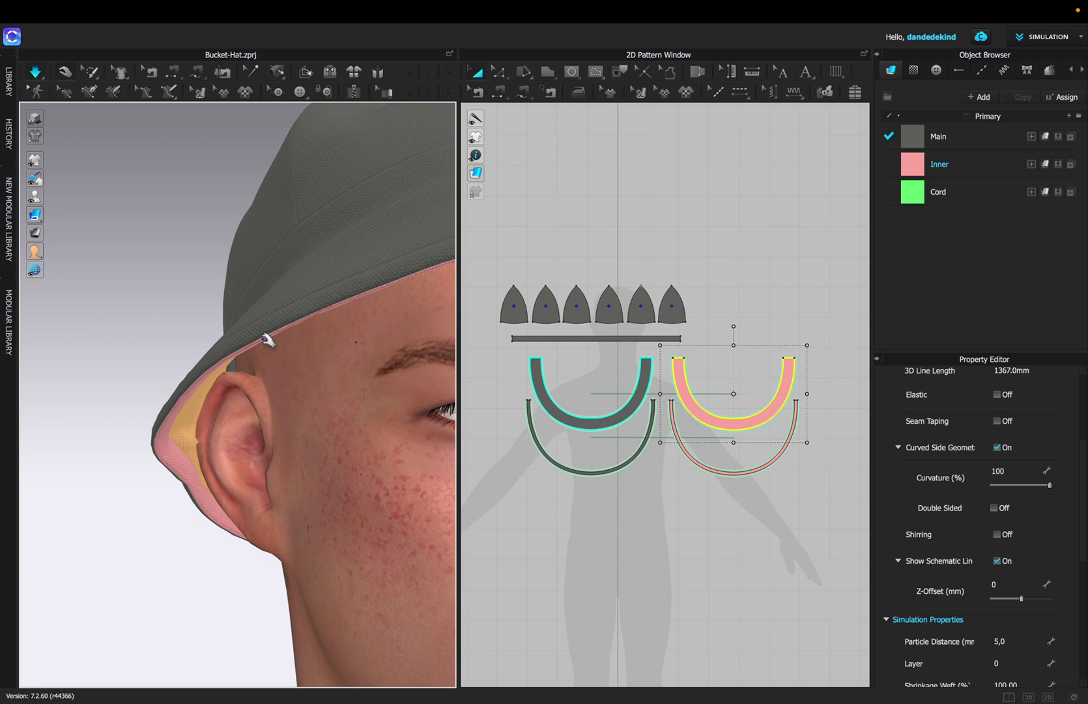
right_click_drag(267, 340, 264, 380)
left_click(181, 482)
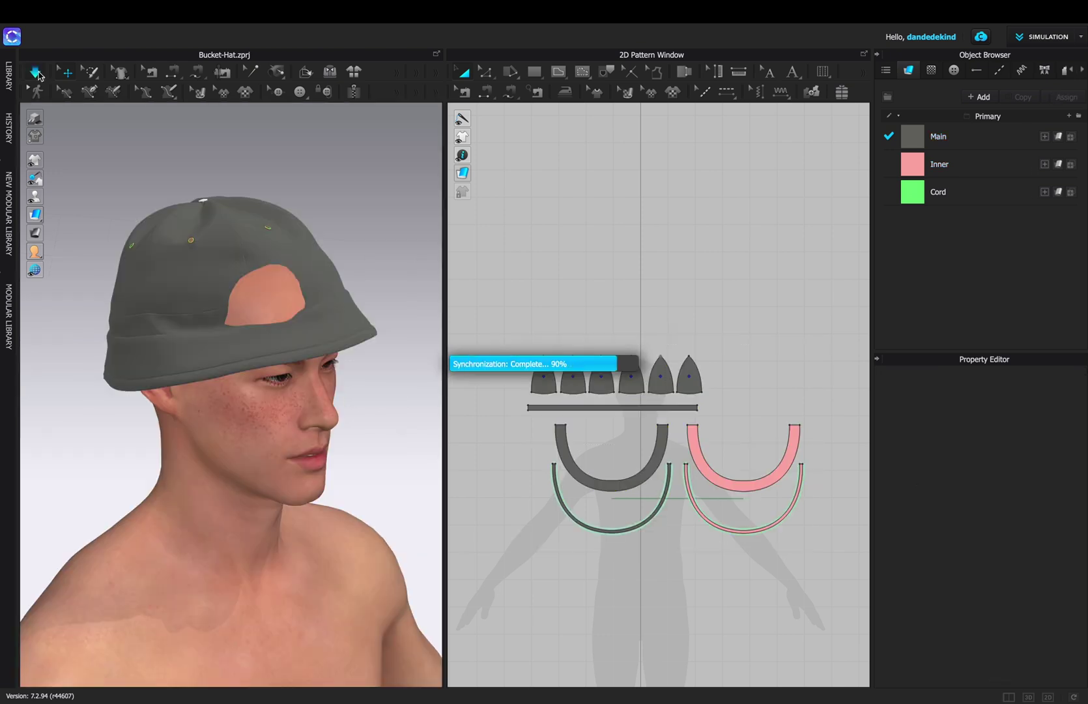
Draw an internal rectangle about 42 by 27 mm on the front crown panel, below its eyelet
left_click(559, 73)
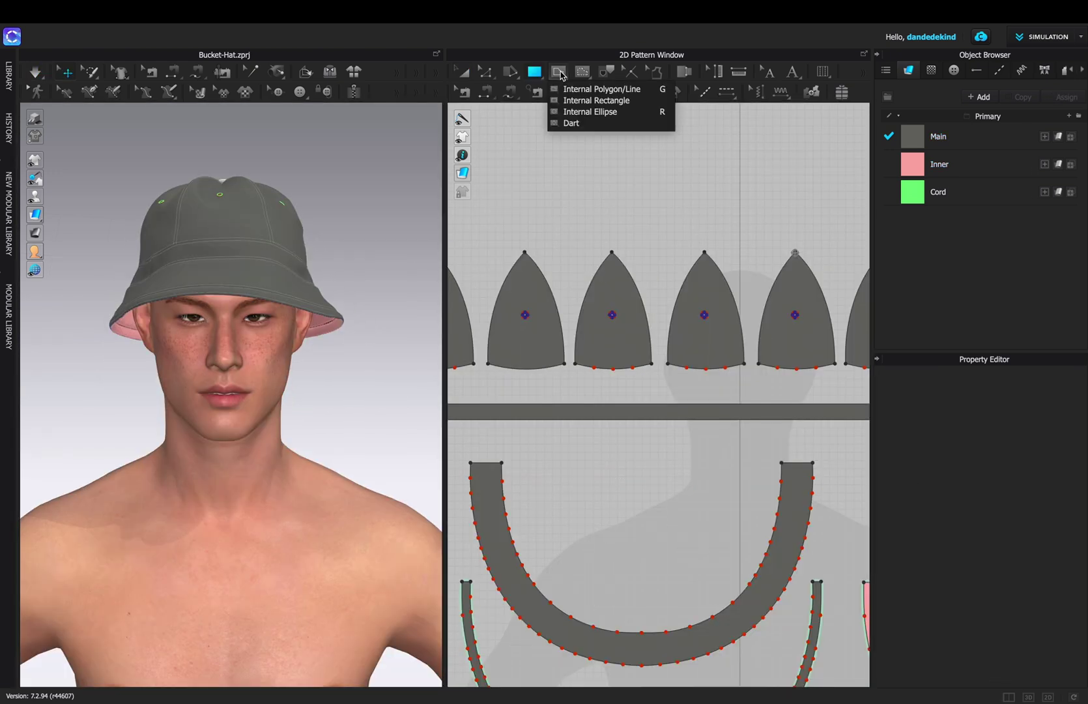
left_click(586, 101)
scroll(600, 349, "up", 2)
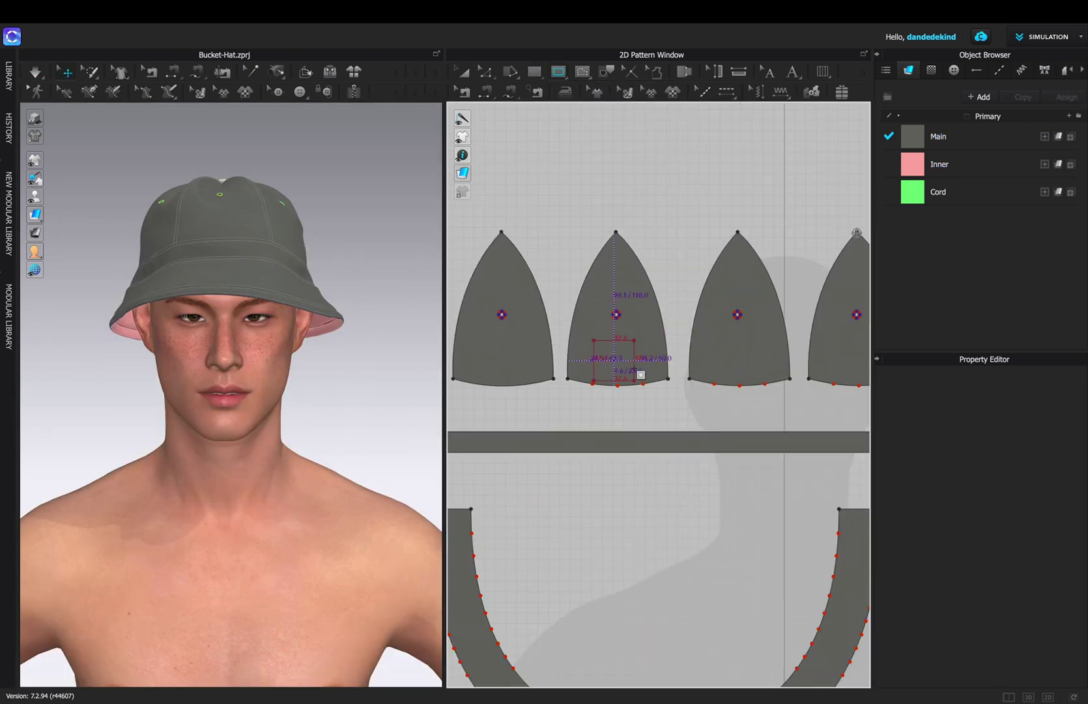
left_click(638, 314)
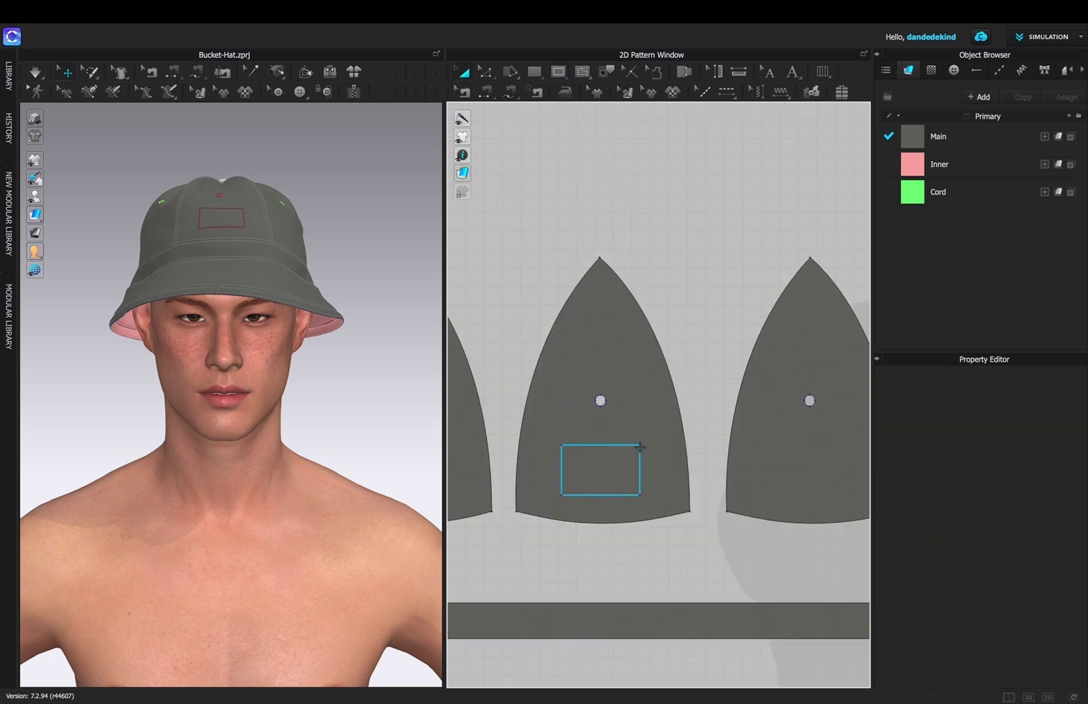
Clone the internal rectangle as a separate pattern and place it above the front crown panel
left_click(640, 447)
right_click(641, 454)
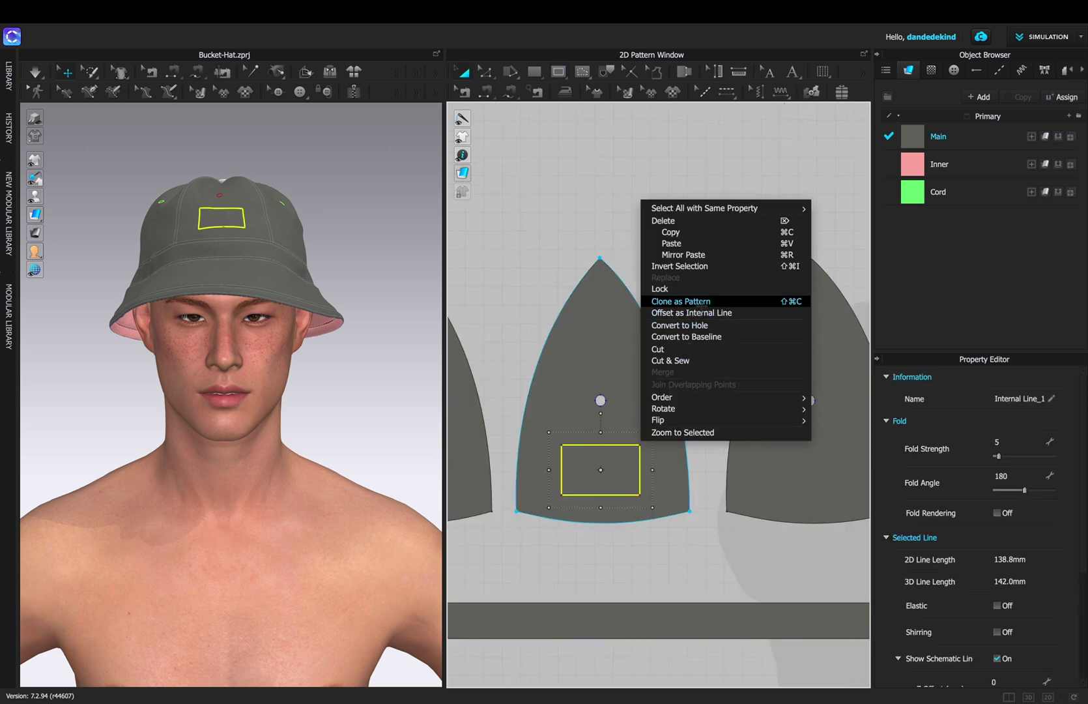
left_click(701, 301)
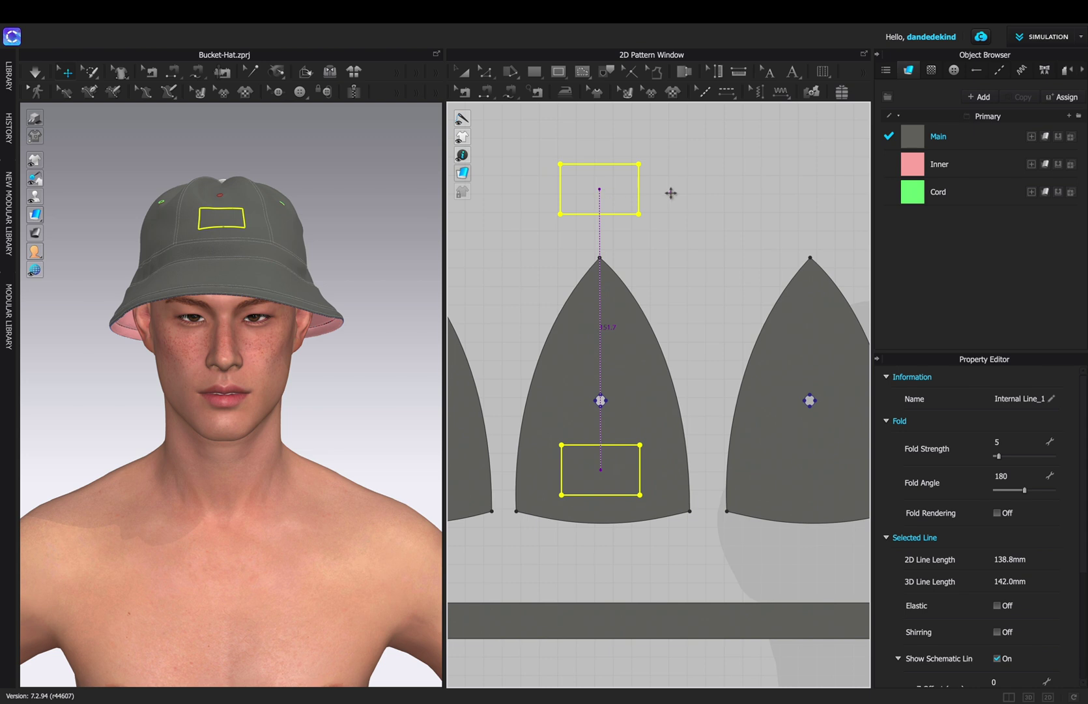
left_click(671, 193)
Extend the cloned patch's outline outward by 2 mm, keeping the original rectangle as an internal line
scroll(564, 189, "up", 3)
right_click(558, 205)
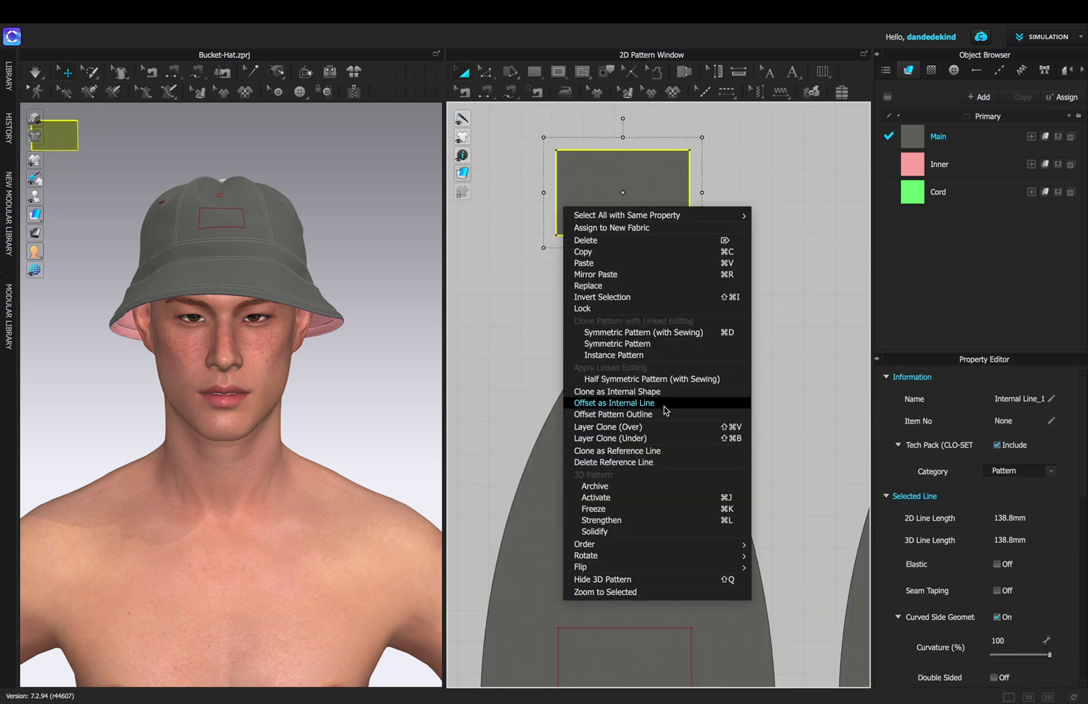
left_click(652, 418)
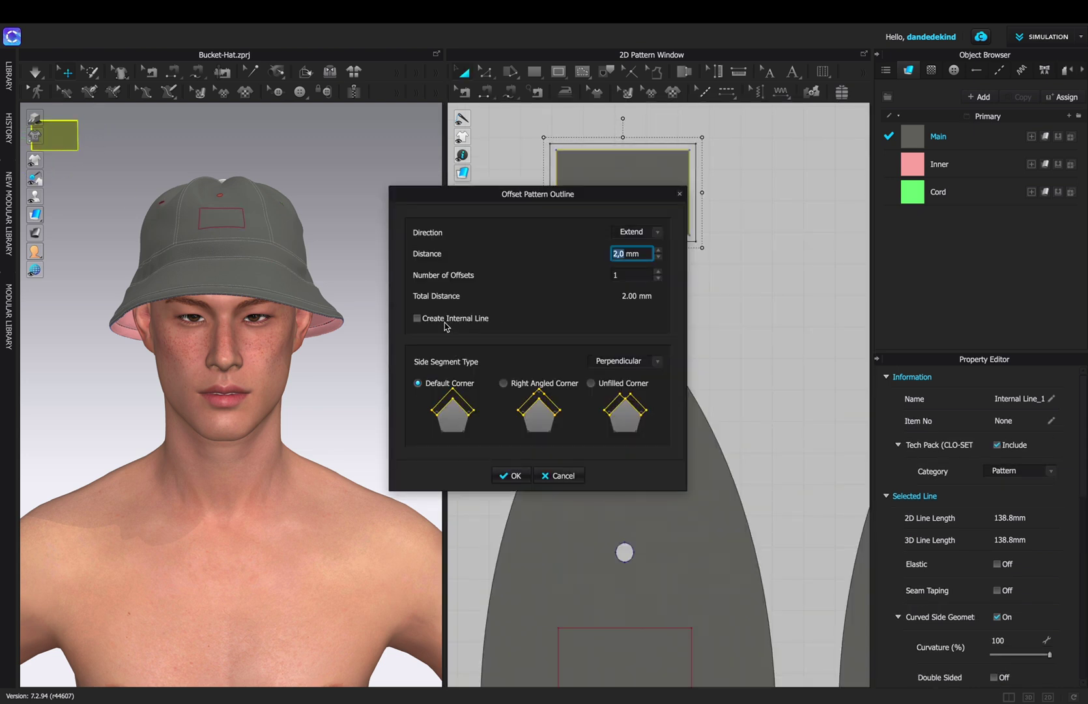
left_click(514, 476)
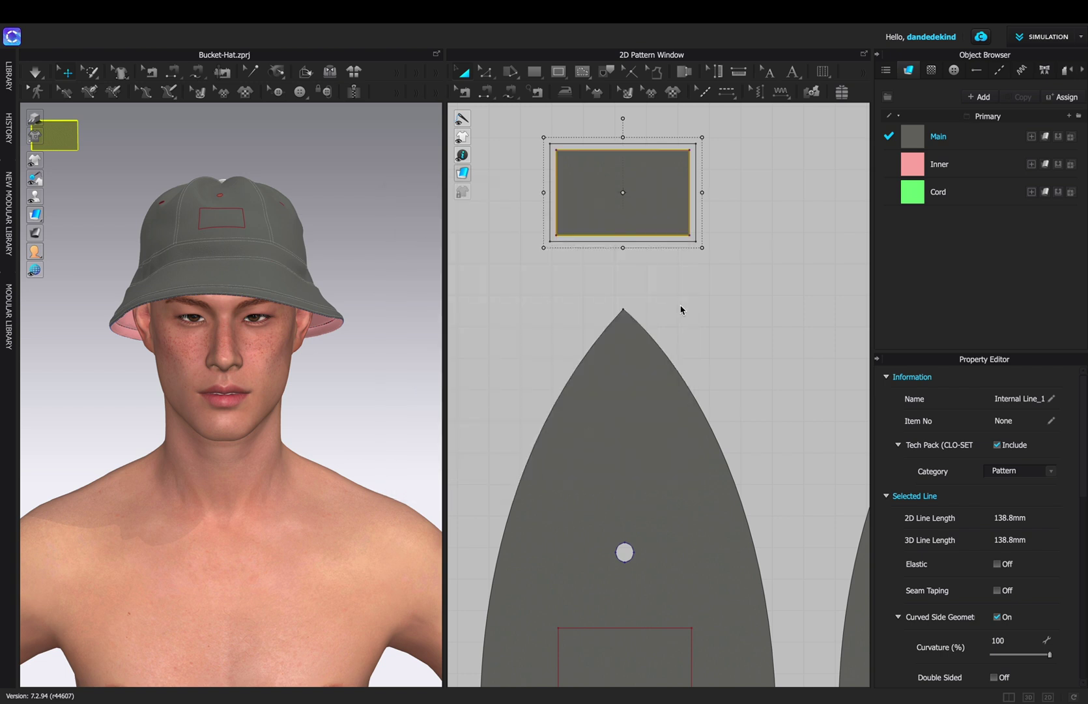
left_click(704, 287)
Sew all four internal lines of the patch to the matching sides of the rectangle on the front crown panel
scroll(707, 289, "down", 3)
middle_click_drag(707, 289, 663, 271)
key("n")
left_click(554, 190)
left_click(556, 508)
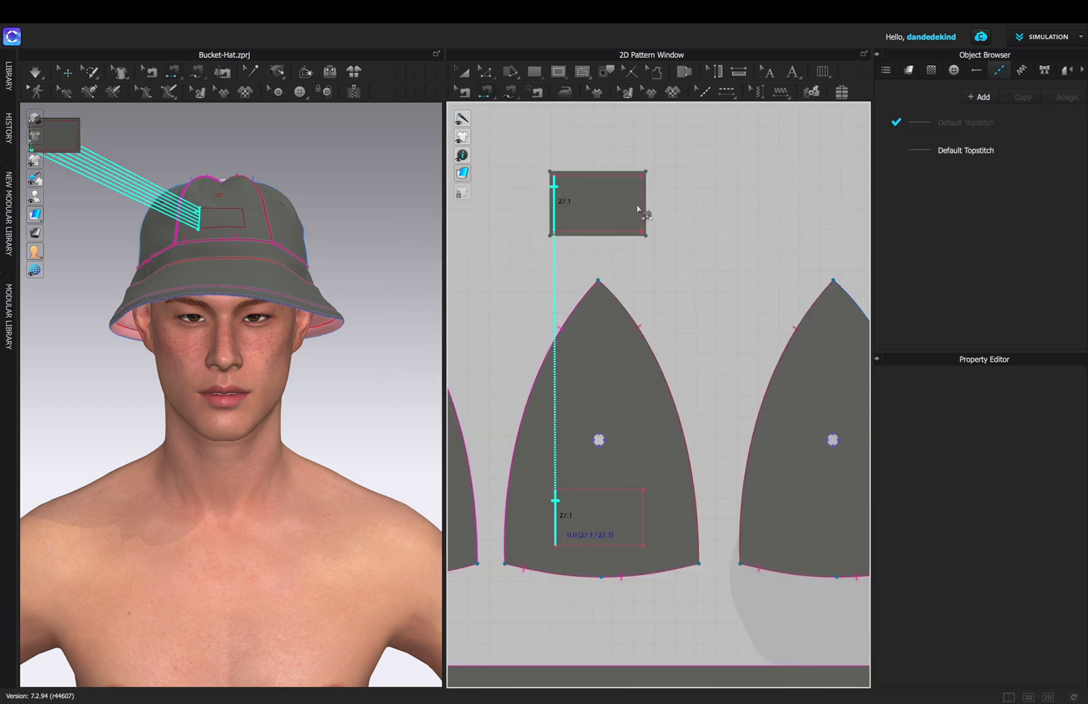
left_click(641, 203)
left_click(643, 501)
left_click(573, 489)
left_click(571, 177)
left_click(574, 545)
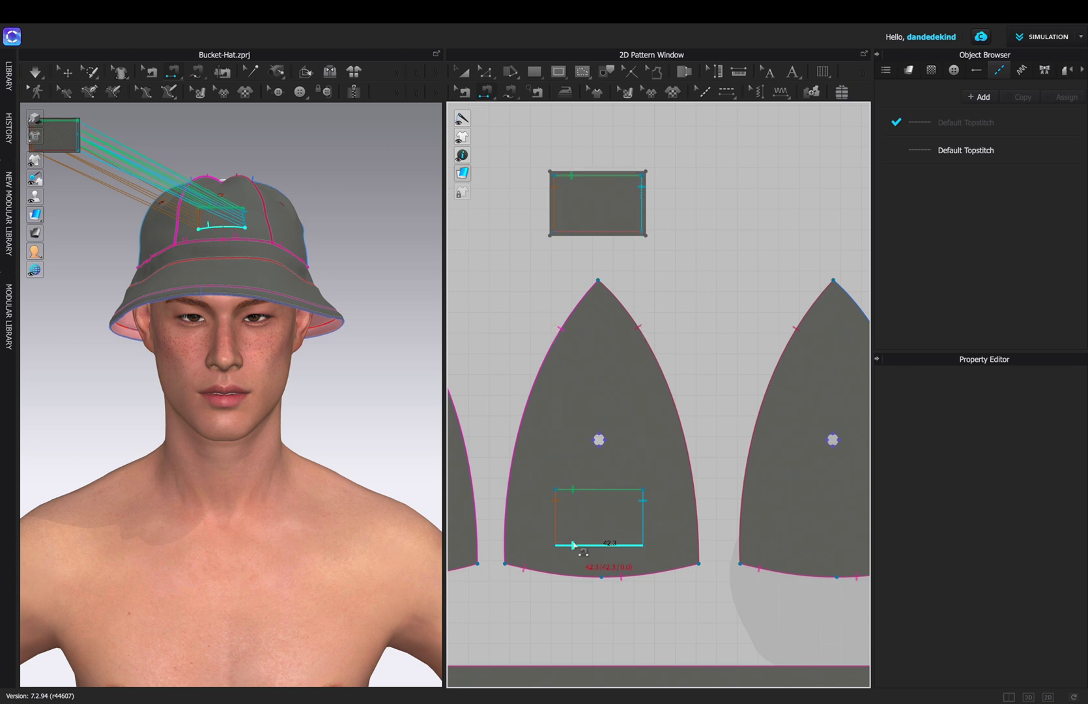
left_click(574, 232)
Superimpose the patch over the front crown panel in 3D and copy the Main fabric for it
right_click(63, 135)
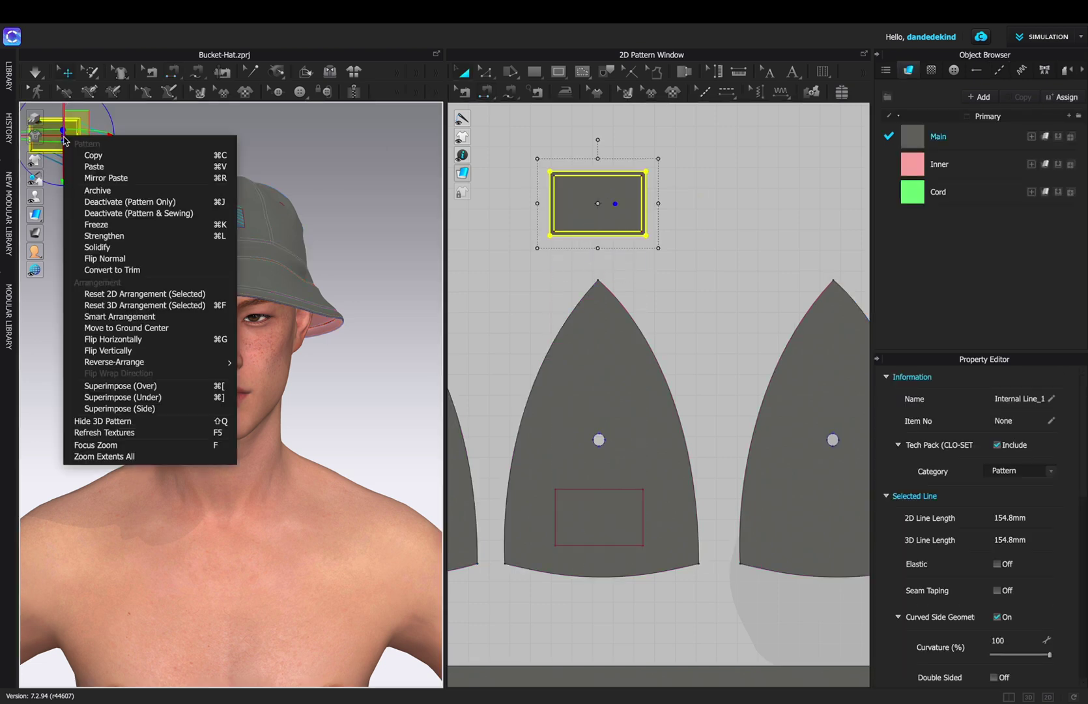
left_click(184, 385)
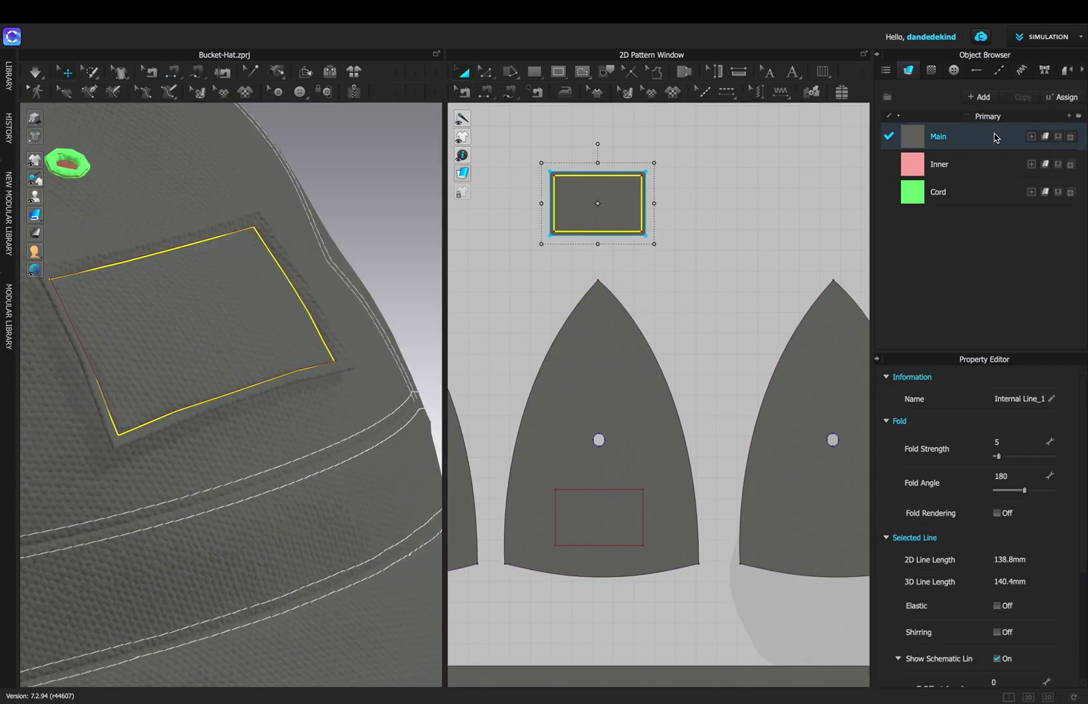
left_click(1019, 97)
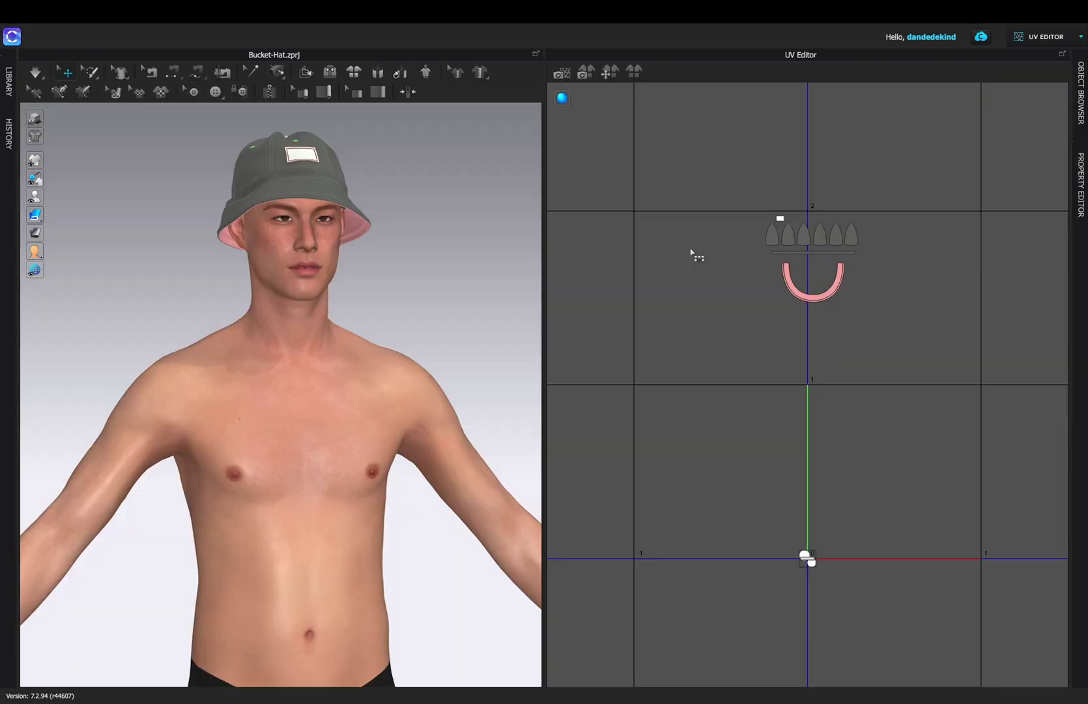
Reset the hat's UV layout to match the 2D pattern arrangement
scroll(830, 319, "down", 1)
right_click(915, 322)
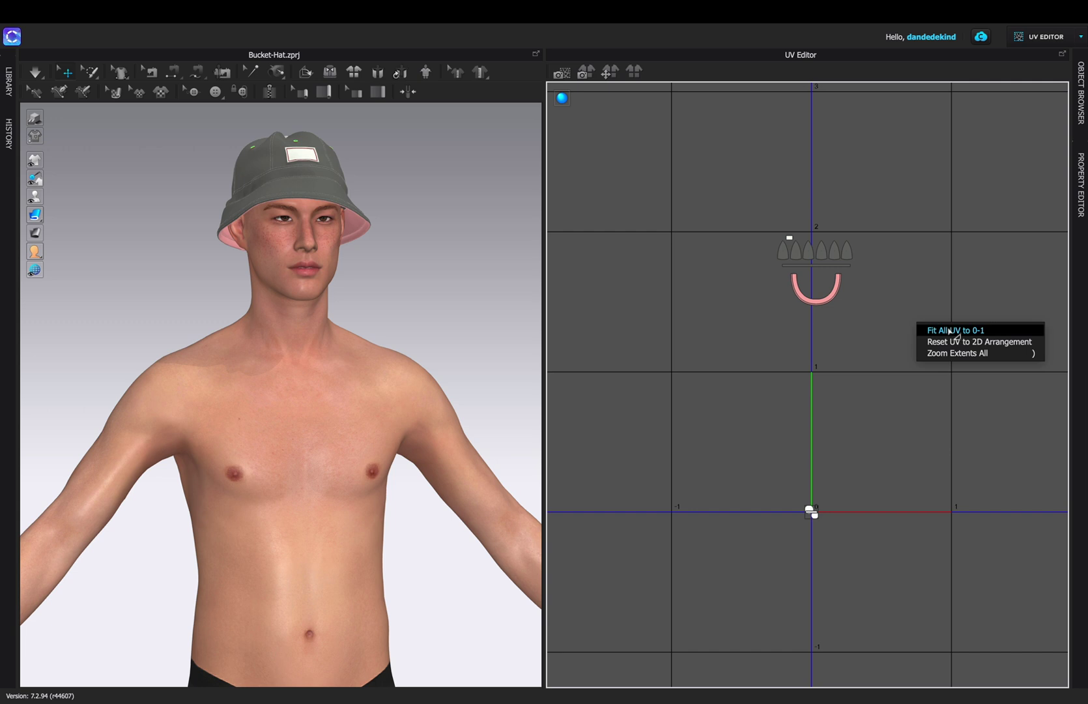
left_click(977, 342)
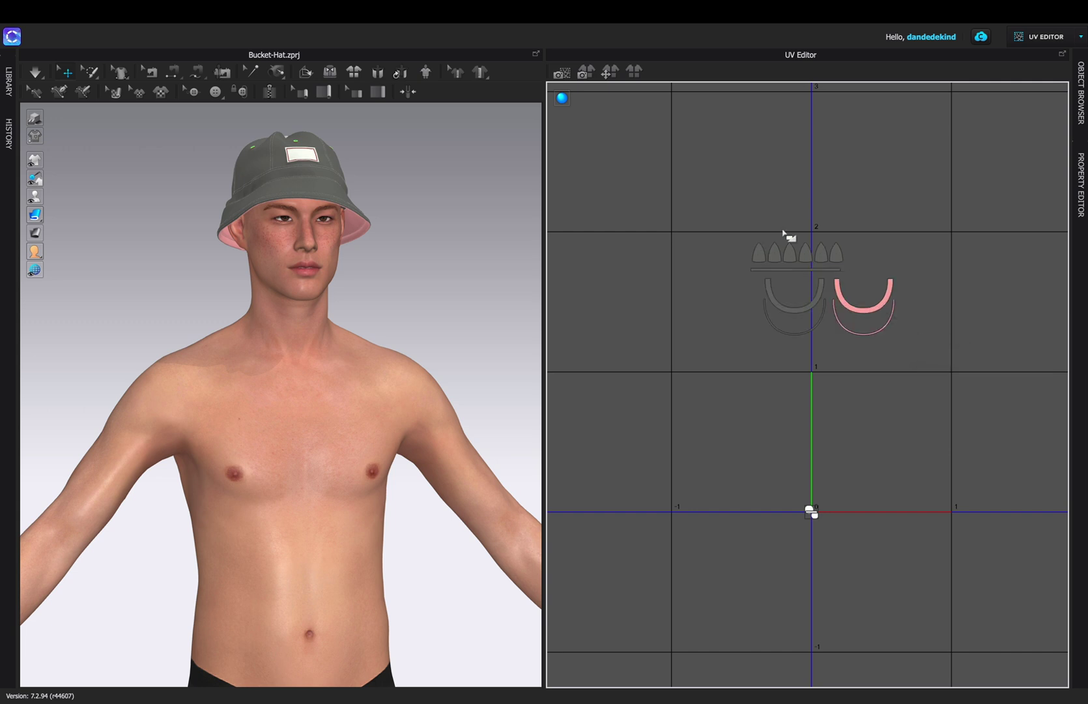
Select all the hat's pattern pieces in the UV layout and move them down into the 0–1 UV square
left_click_drag(856, 327, 910, 348)
left_click_drag(864, 310, 924, 468)
scroll(929, 506, "up", 3)
left_click_drag(598, 238, 912, 343)
left_click_drag(789, 293, 842, 256)
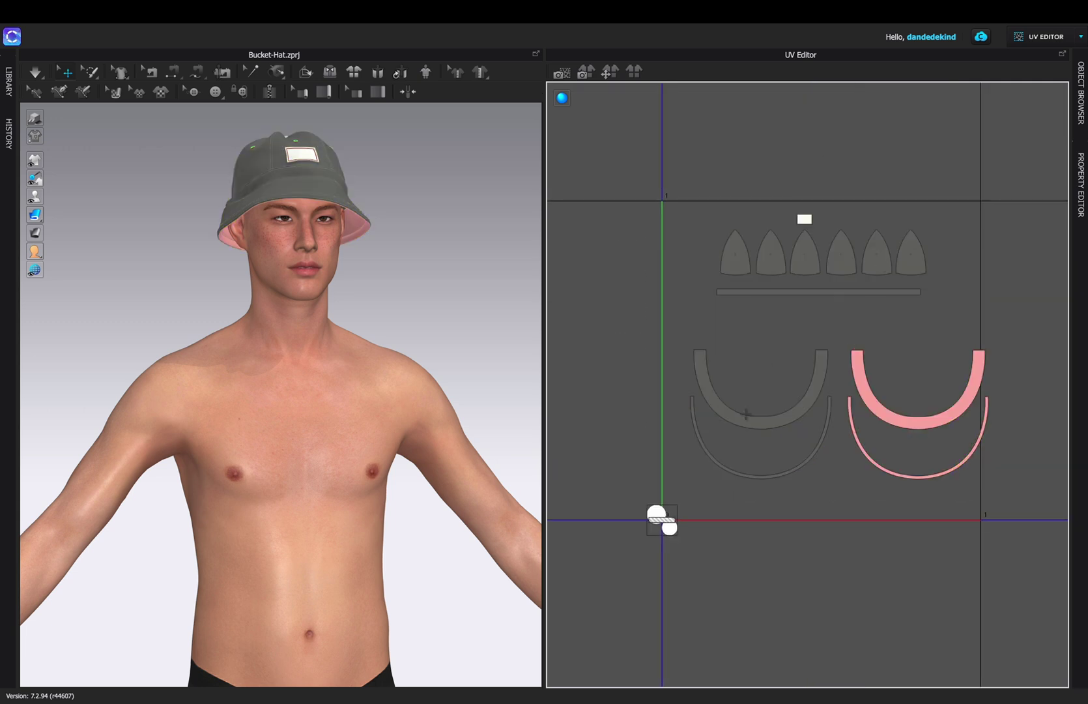
Shift the brim pieces fully inside the 0–1 UV square and place the button and trim islands below them
left_click_drag(671, 335, 1000, 489)
left_click_drag(938, 475, 922, 475)
left_click(1008, 418)
left_click_drag(613, 487, 832, 500)
scroll(842, 540, "up", 3)
left_click_drag(811, 459, 749, 482)
left_click_drag(826, 475, 750, 462)
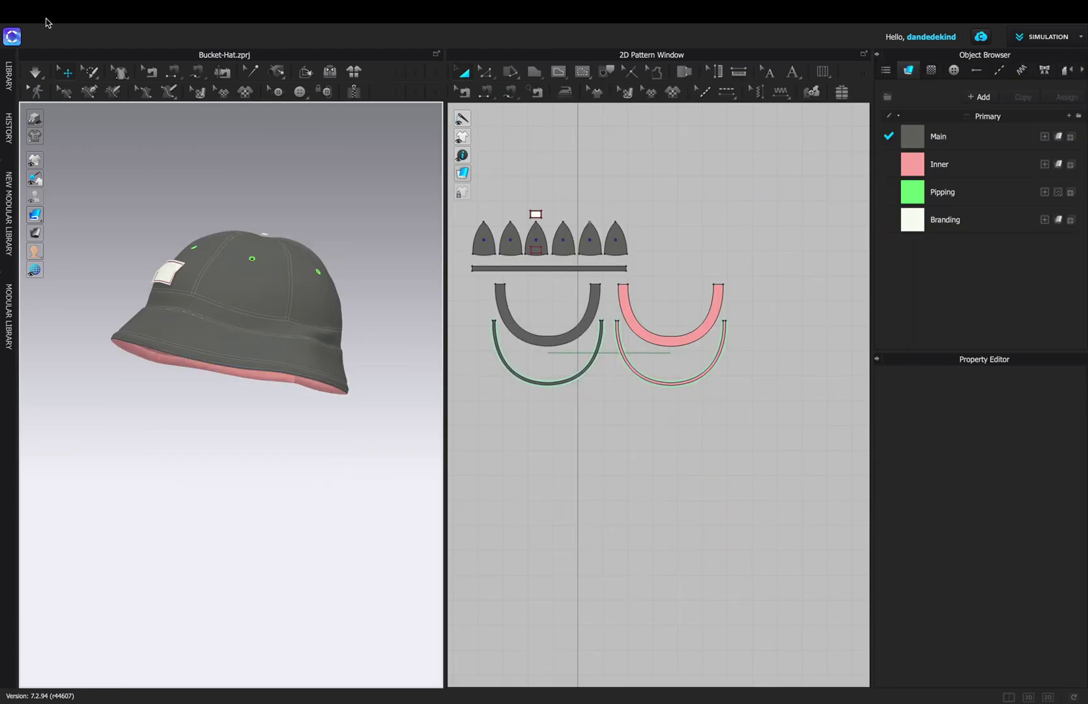
Import a plain white male avatar from an Alembic file into the hat scene
left_click(175, 11)
mouse_move(195, 144)
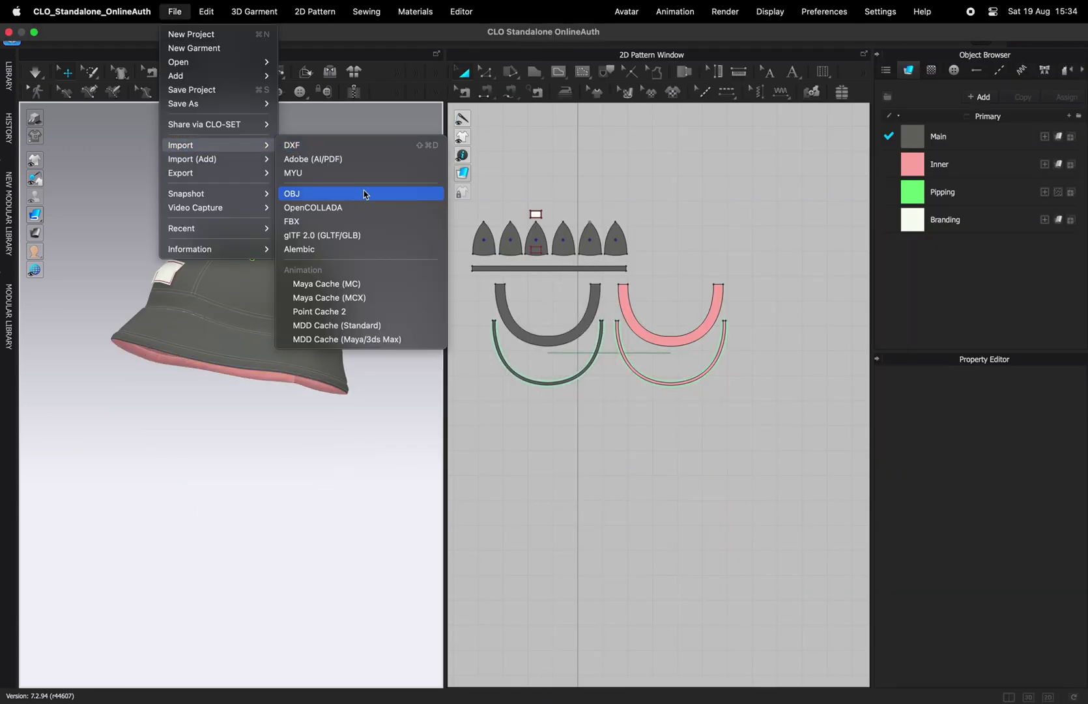
left_click(329, 249)
double_click(339, 120)
left_click(561, 525)
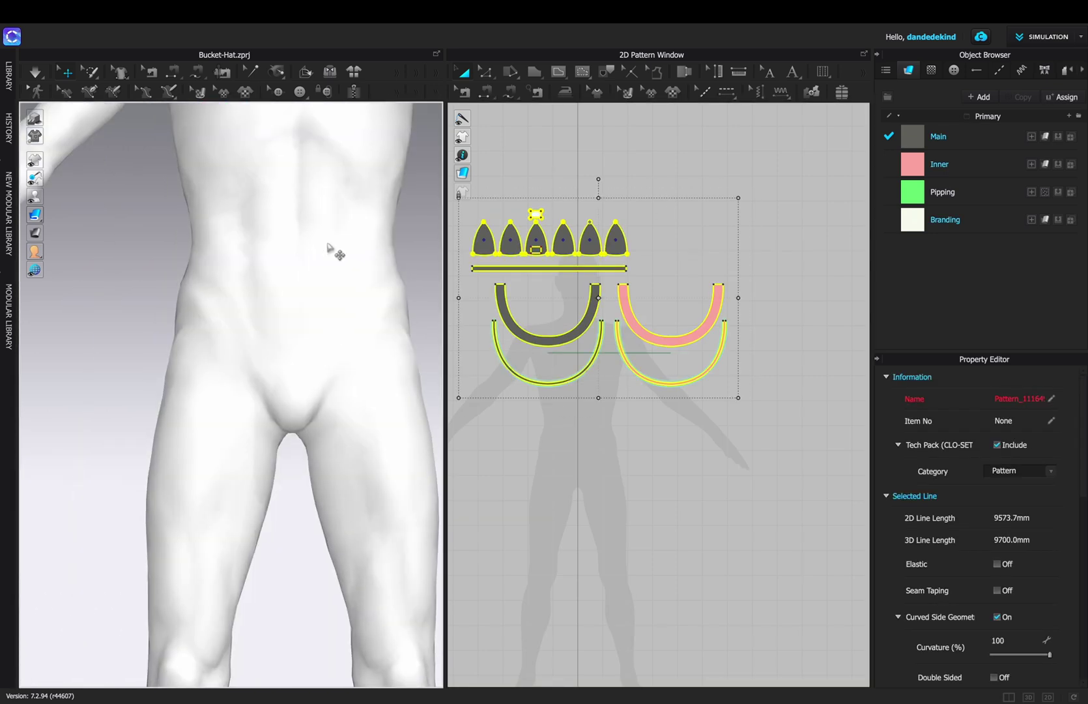
left_click_drag(262, 318, 265, 337)
right_click_drag(306, 384, 381, 332)
left_click(381, 333)
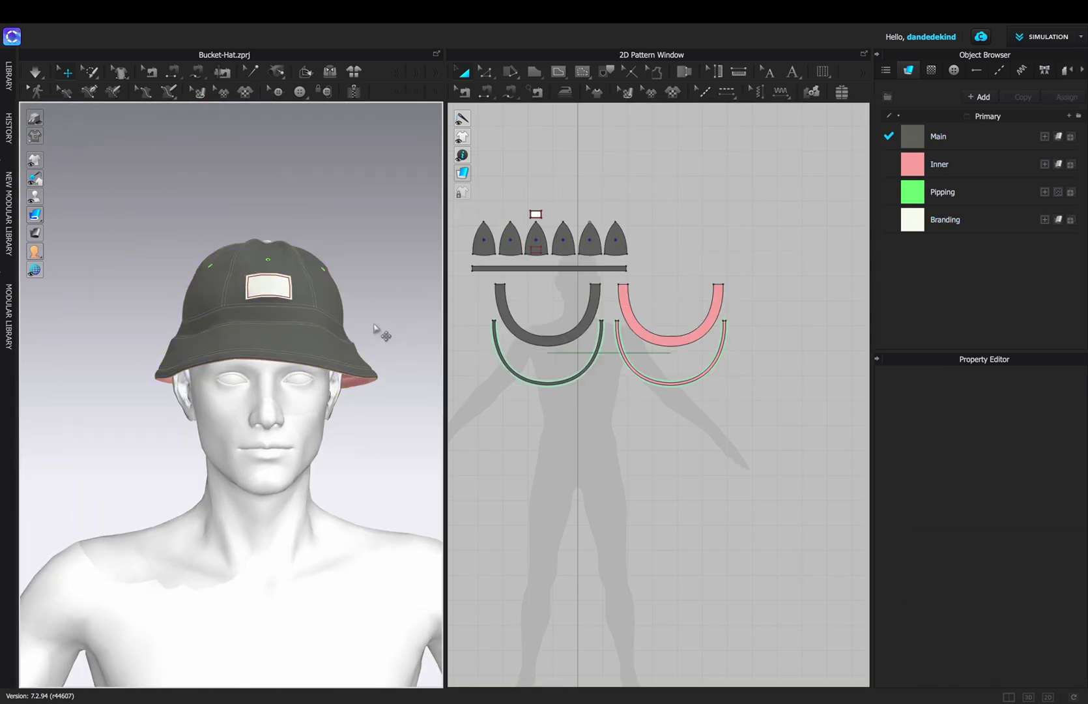
Set the Branding fabric's physical property preset to Nylon_Featherweight
left_click(961, 223)
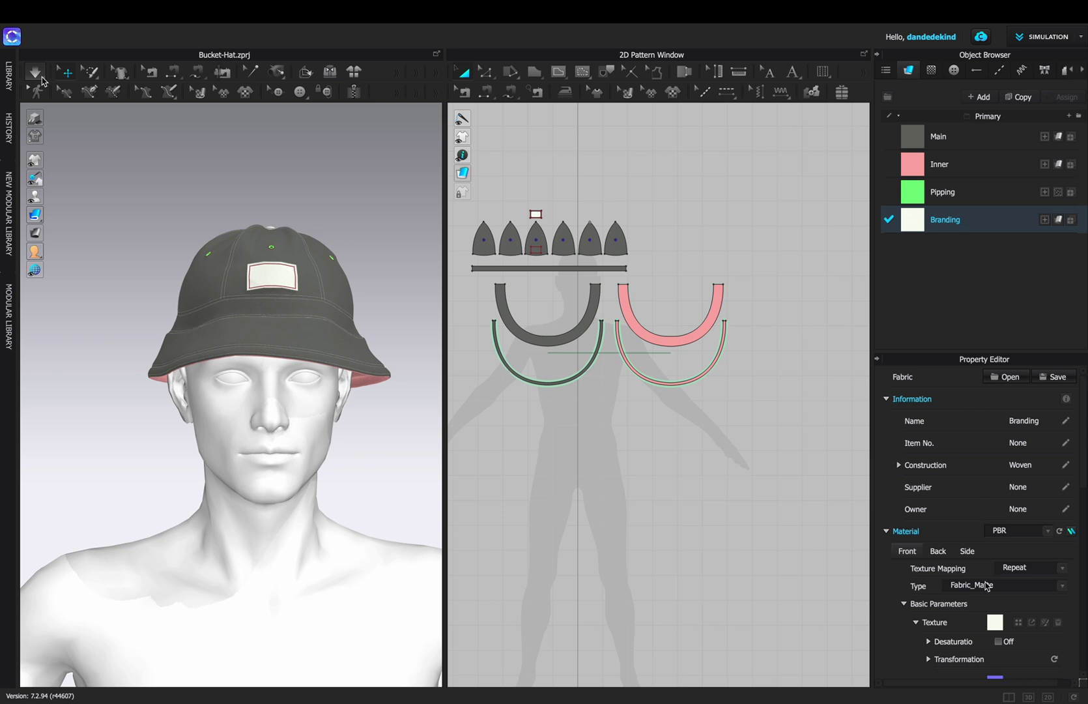
scroll(985, 586, "down", 10)
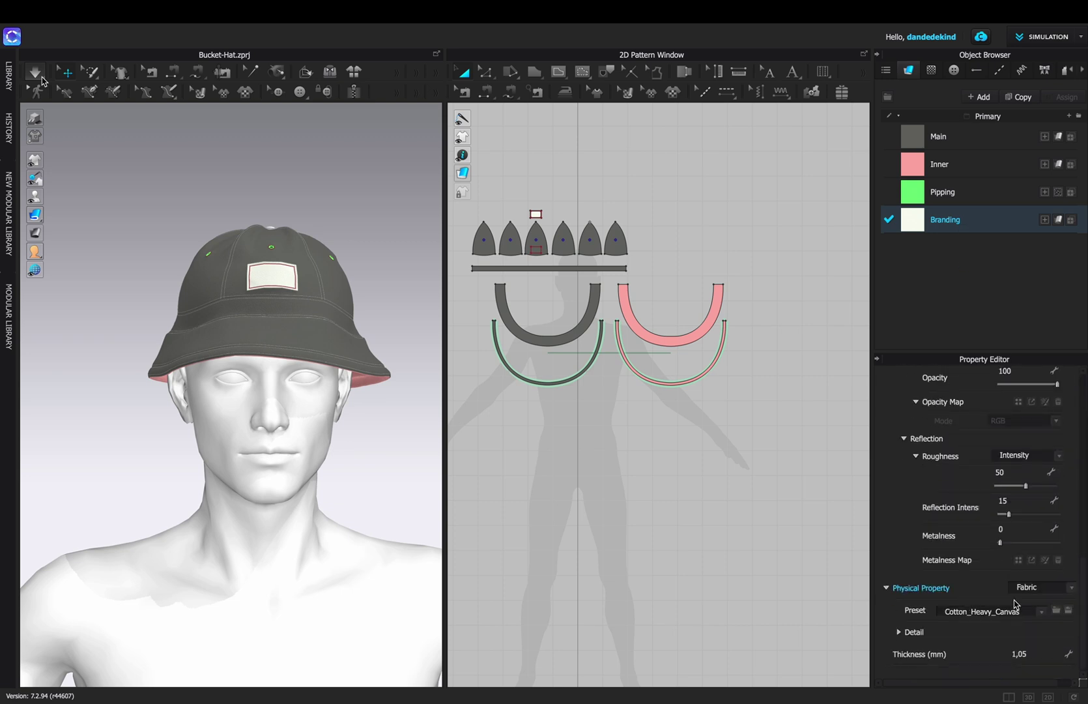
left_click(1043, 612)
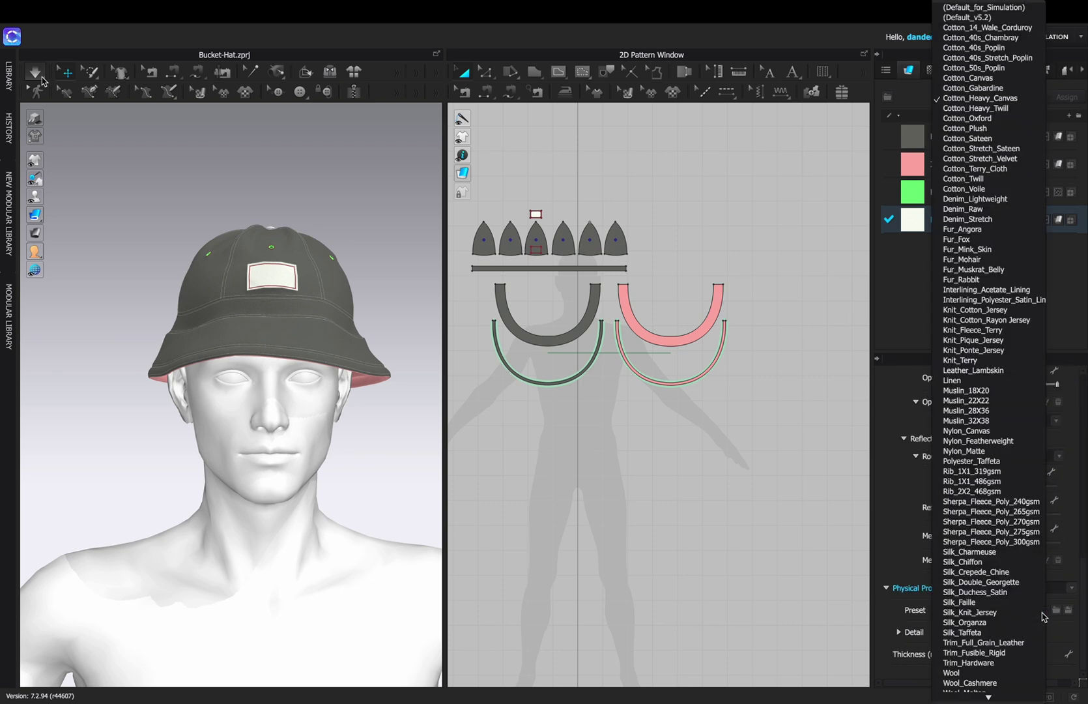
left_click(982, 441)
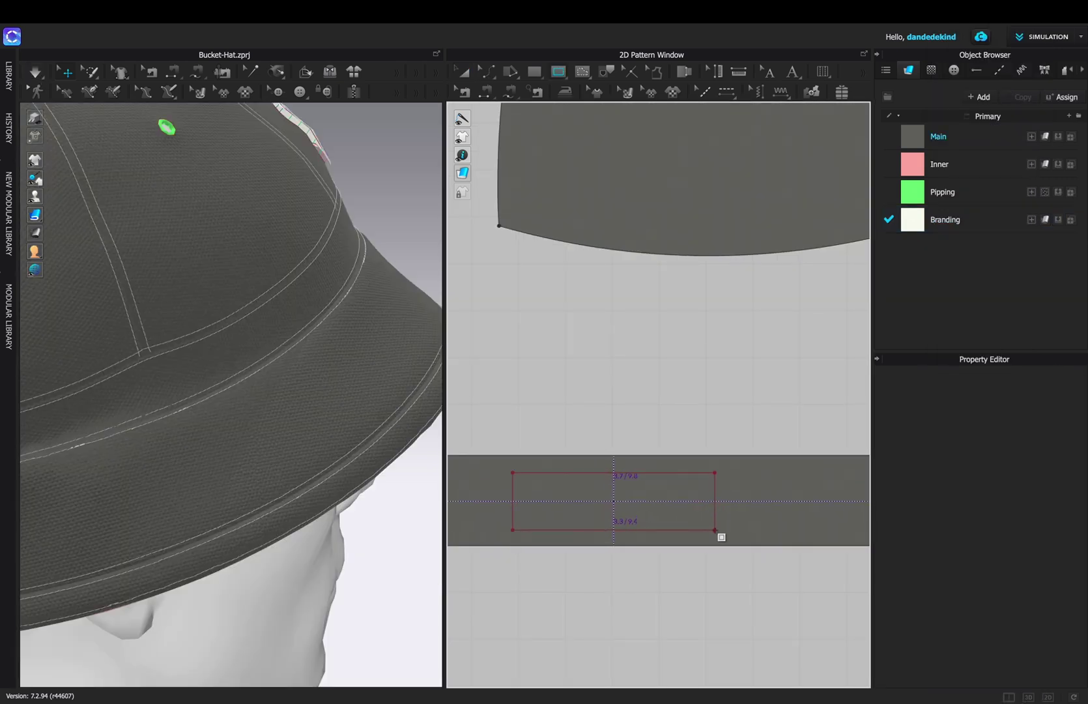
Draw an internal rectangle about 12 mm high on the hat band and clone it as a separate pattern above the band
left_click_drag(719, 534, 715, 530)
right_click(565, 444)
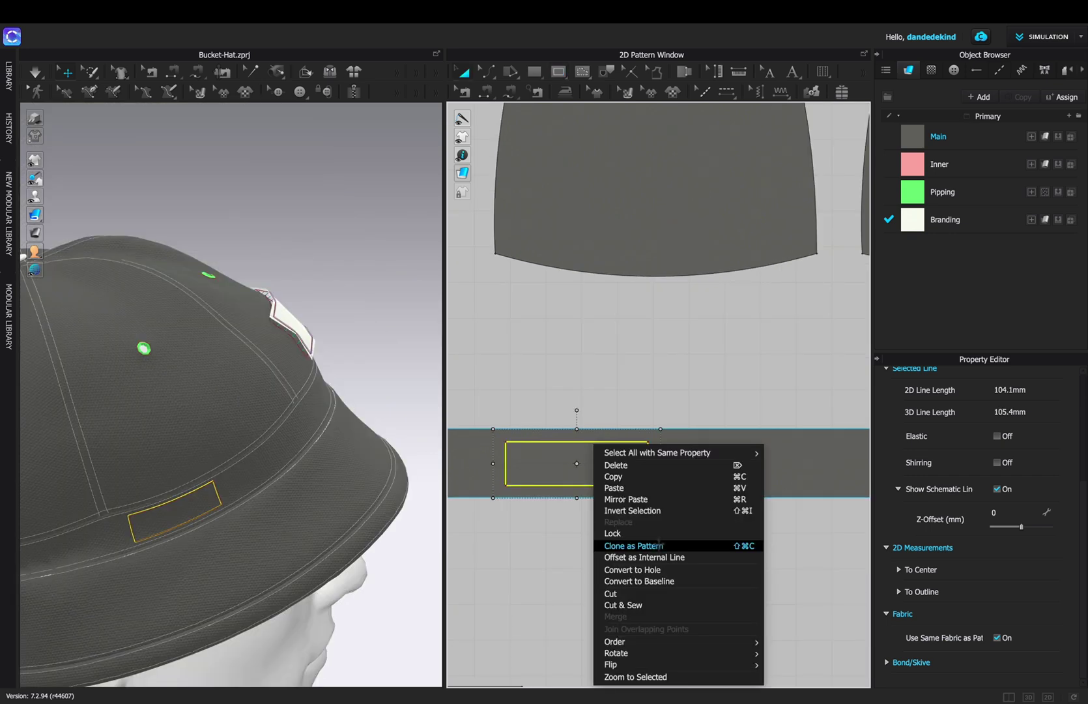
left_click(626, 546)
left_click(598, 375)
Offset the cloned label's outline outward by 2 mm, creating an internal line at its original edge
right_click(597, 375)
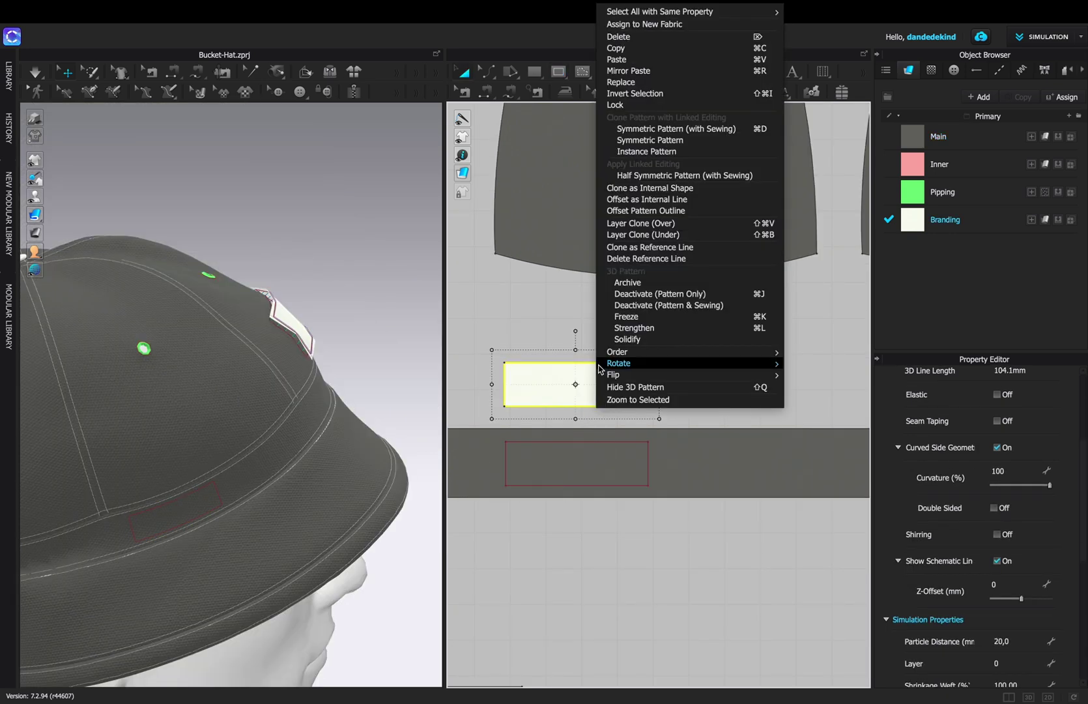
left_click(722, 212)
left_click_drag(541, 192, 207, 195)
type("2")
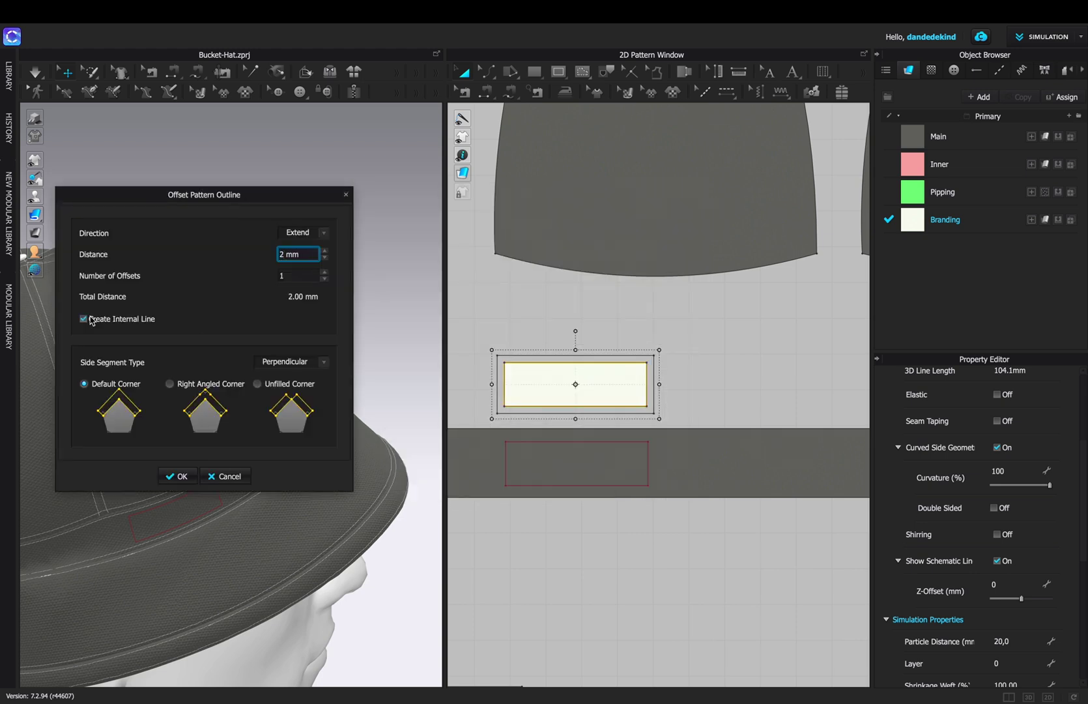
left_click(173, 476)
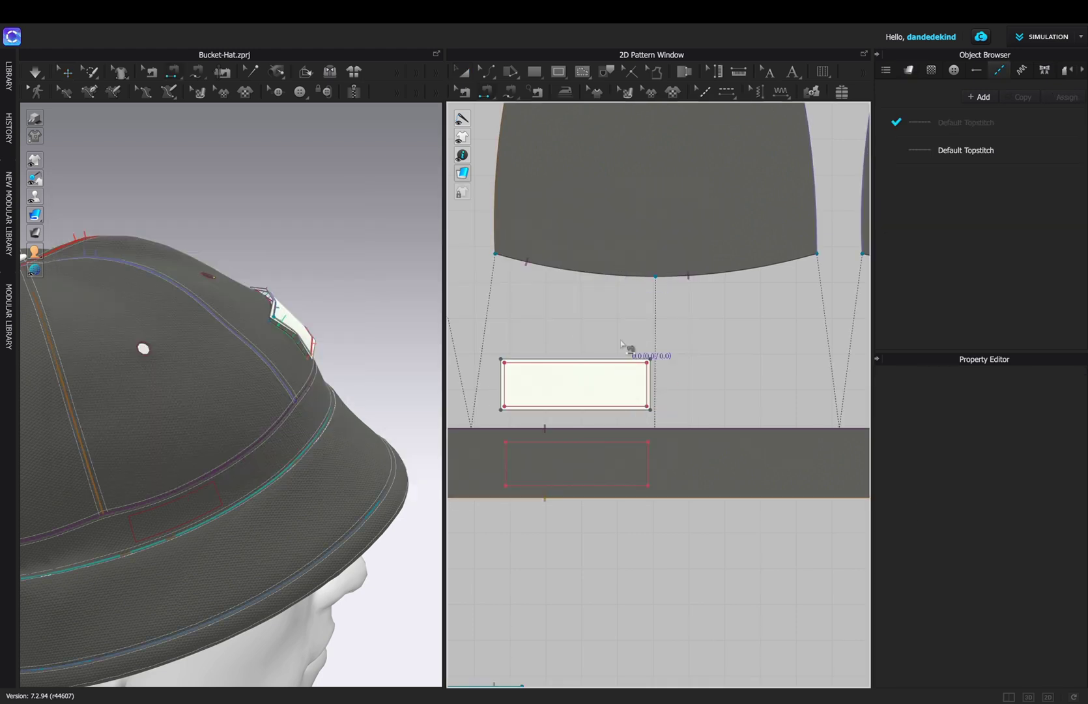
Sew the label's internal lines to the matching sides of the rectangle on the hat band
left_click(518, 381)
left_click(647, 383)
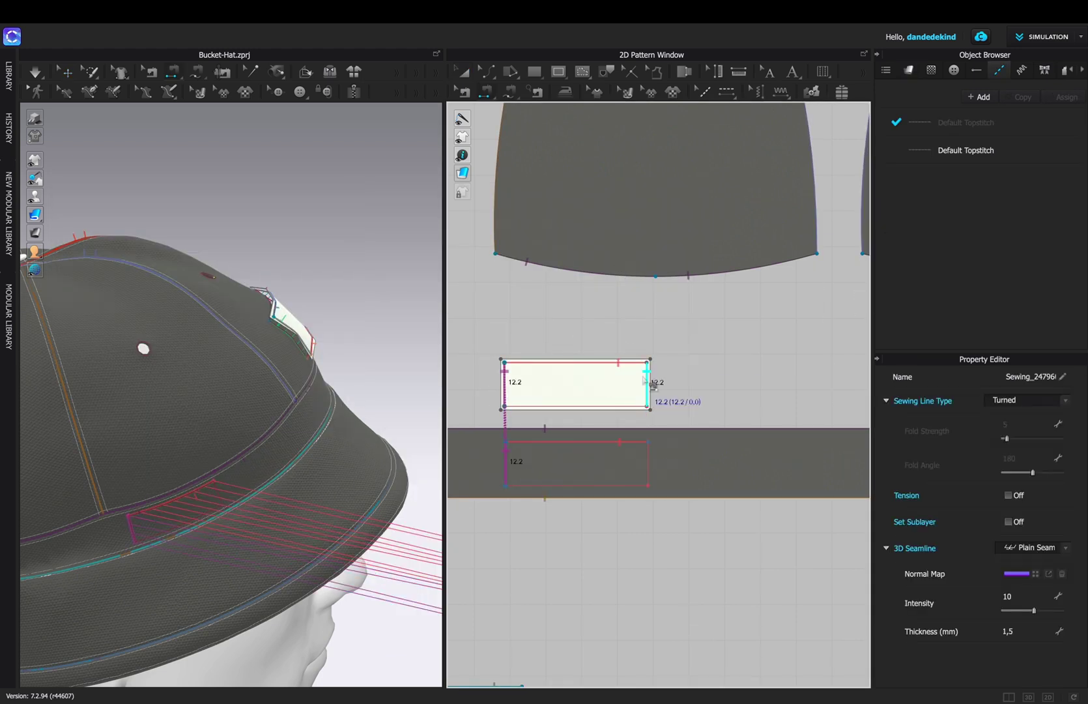
left_click(647, 443)
left_click(619, 485)
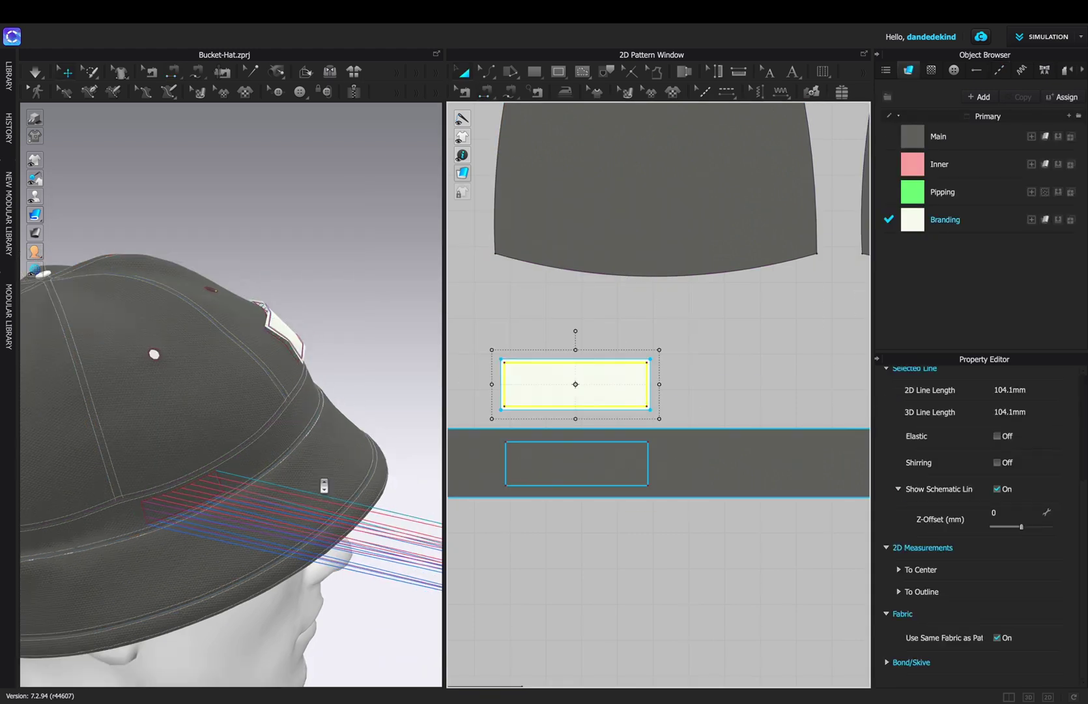
Superimpose the side label onto the hat band in 3D and set its particle distance to 5 mm
right_click(362, 460)
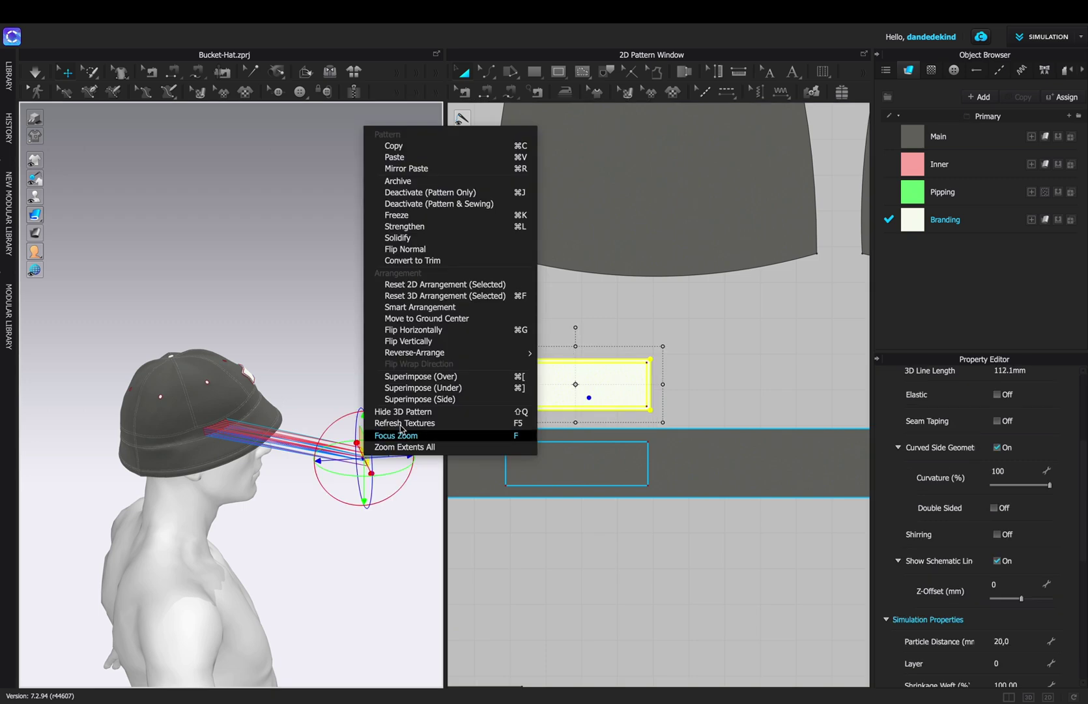
left_click(459, 384)
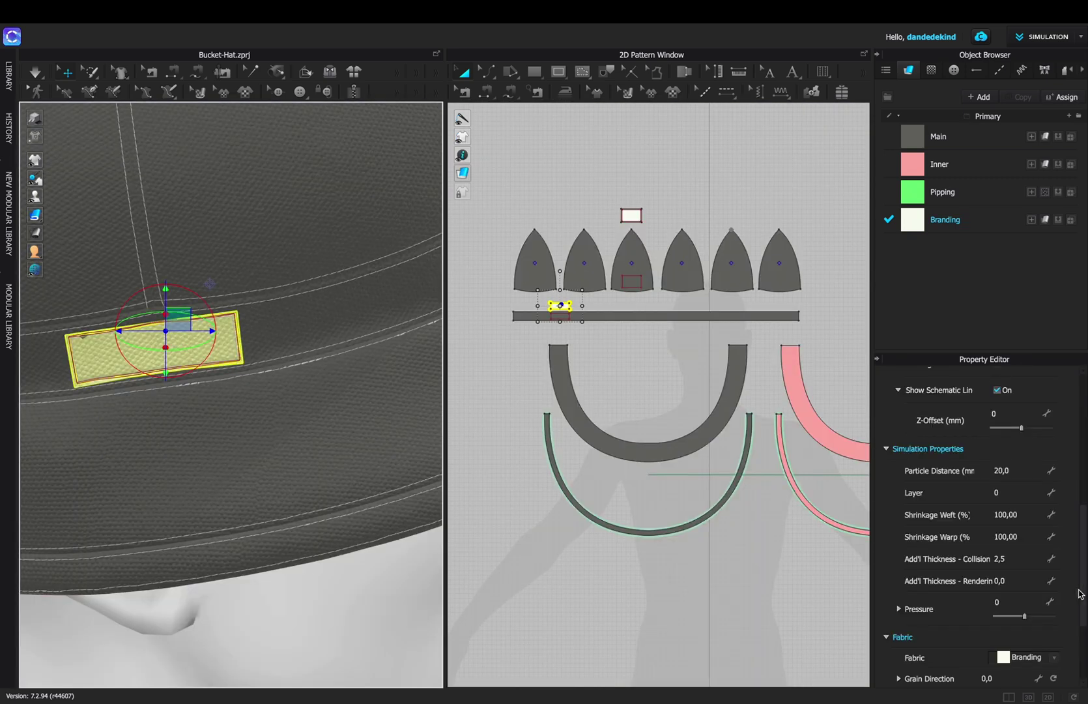
left_click(1003, 470)
type("5")
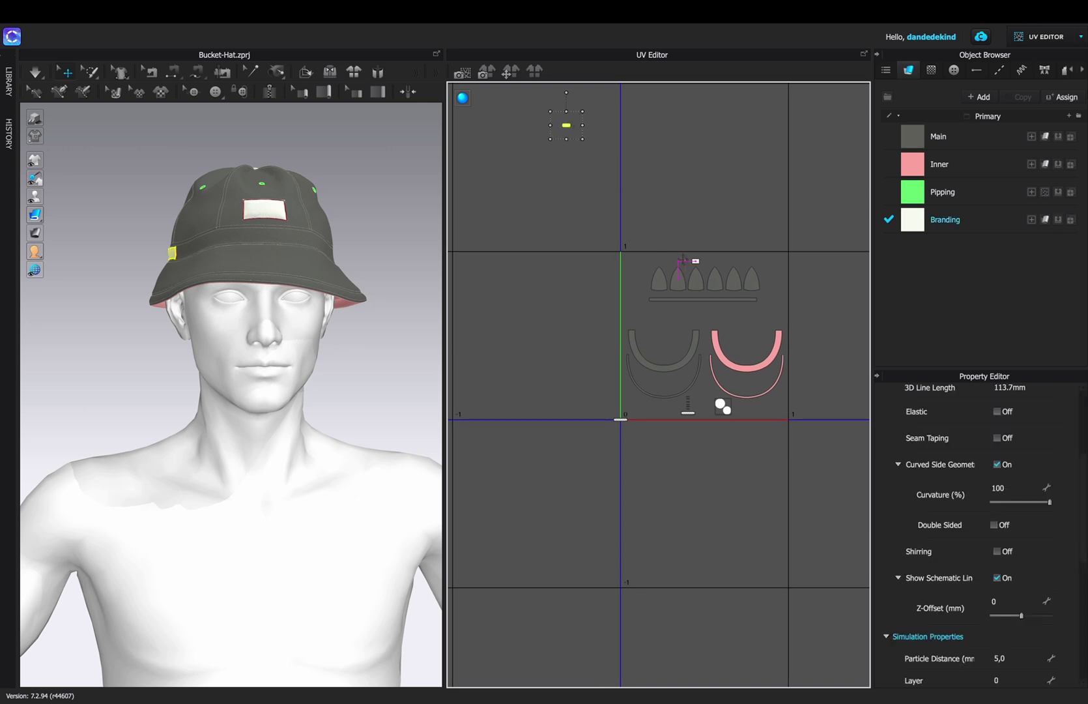
Move the side label's UV island beside the front patch and the striped trim island from the origin into the 0–1 square
left_click_drag(683, 260, 682, 260)
scroll(746, 316, "up", 4)
middle_click_drag(751, 311, 759, 258)
left_click(477, 539)
left_click(474, 498)
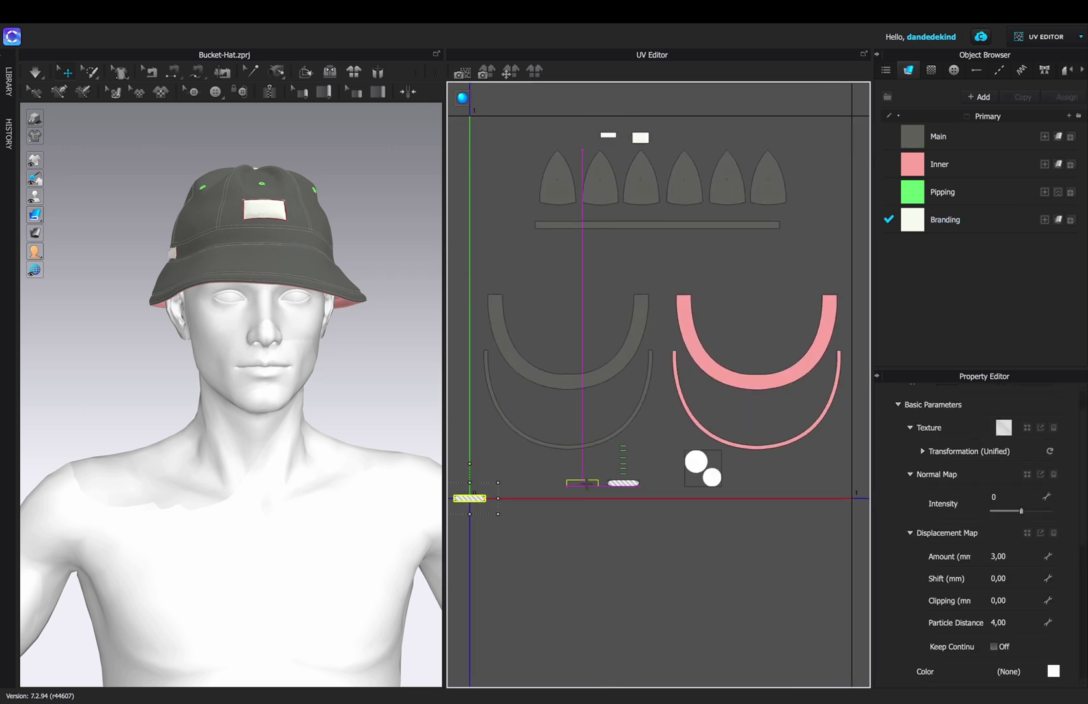
left_click_drag(587, 483, 583, 483)
left_click(581, 418)
Bake only the diffuse and normal textures for the 0 to 1 UV area at 7936 pixels as Bucket-Hat.png in the Textures folder
scroll(577, 416, "down", 3)
right_click_drag(417, 243, 443, 222)
left_click(484, 71)
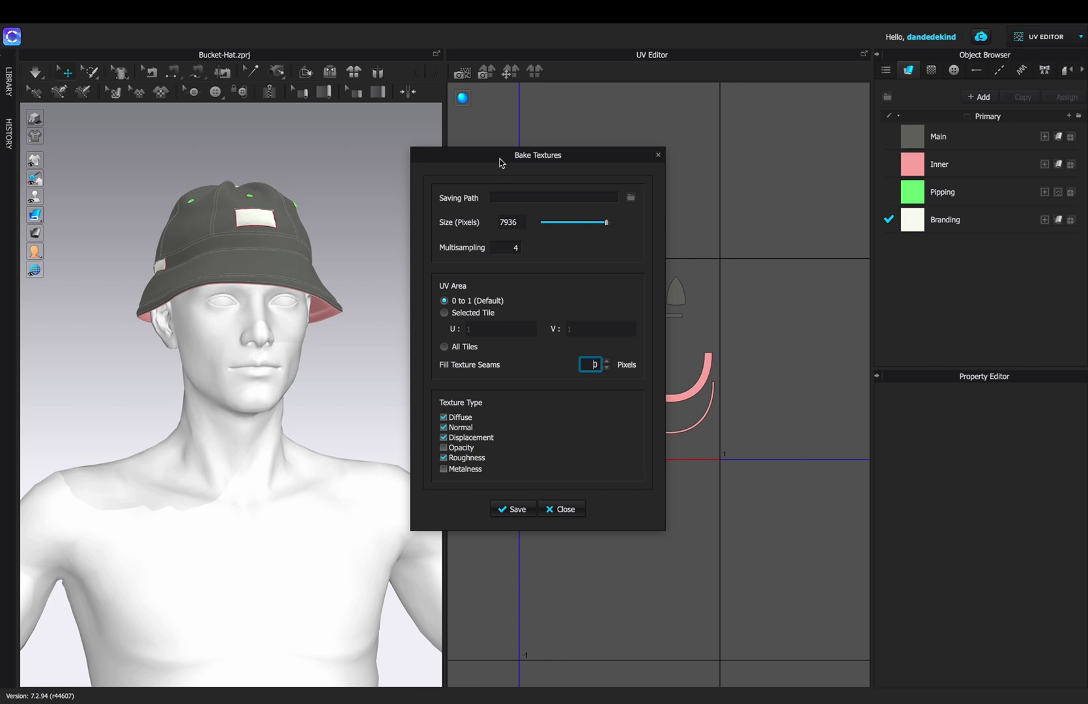
left_click(631, 198)
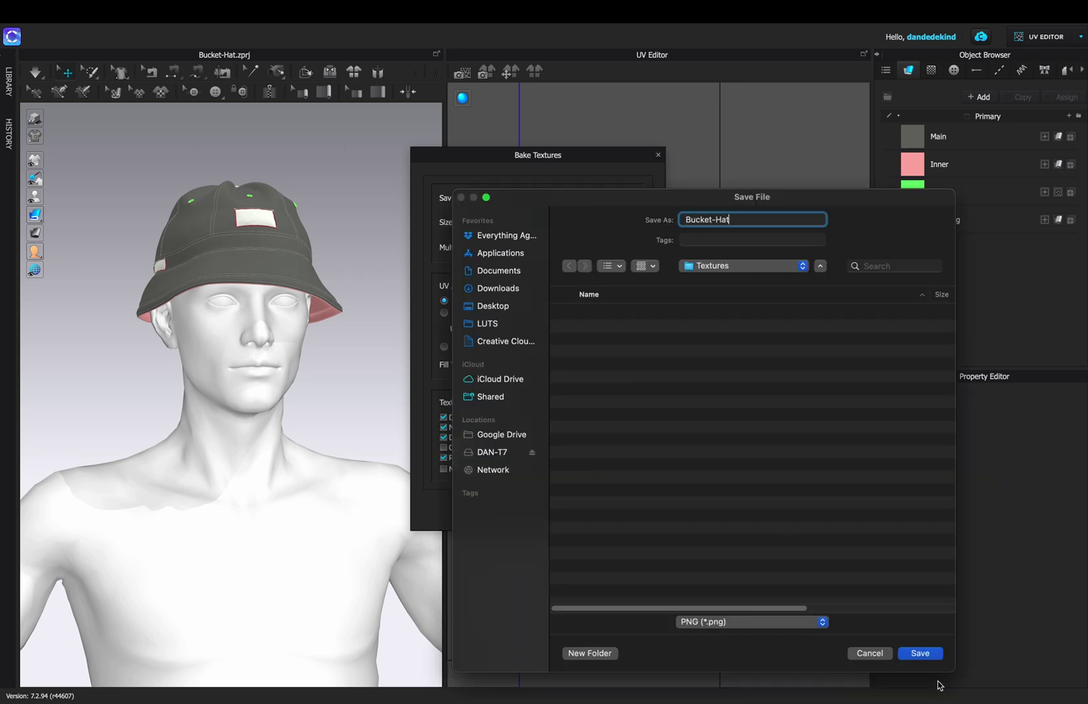
left_click(929, 653)
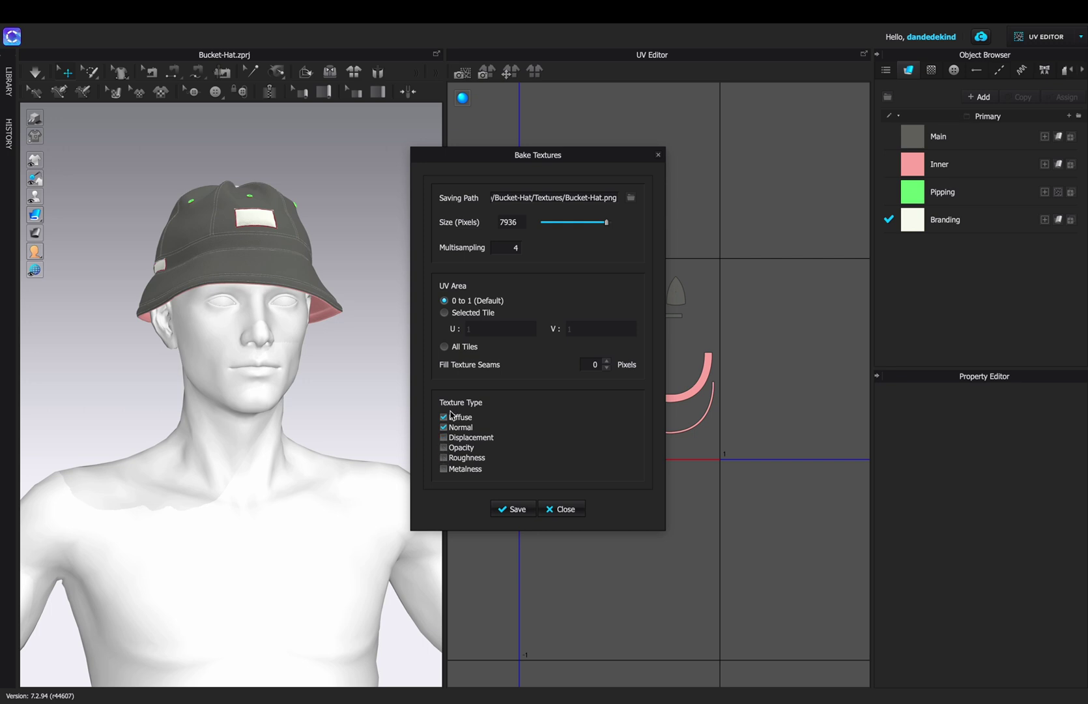
left_click(516, 510)
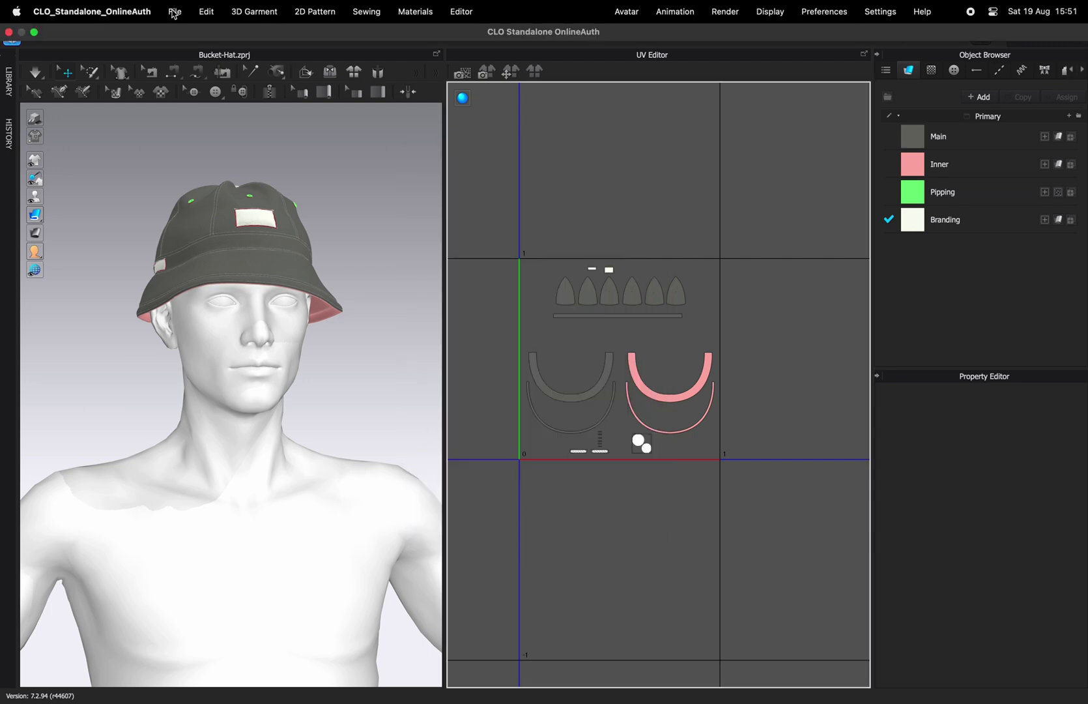
Export the bucket hat and avatar as an OBJ file
left_click(174, 11)
mouse_move(253, 172)
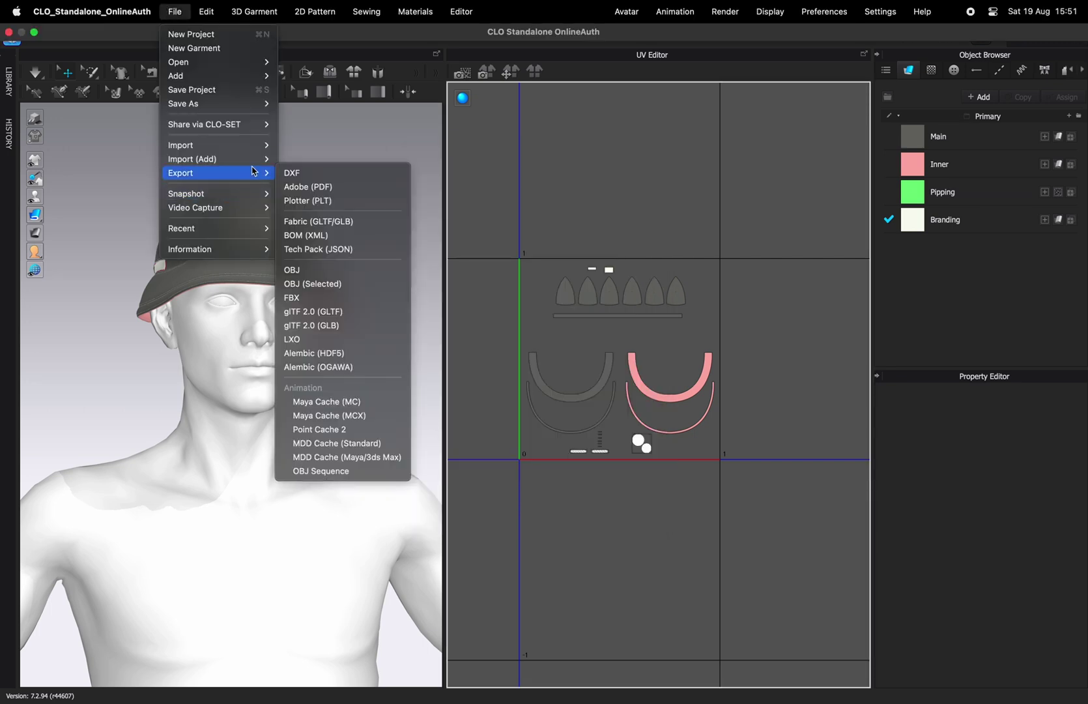
left_click(325, 270)
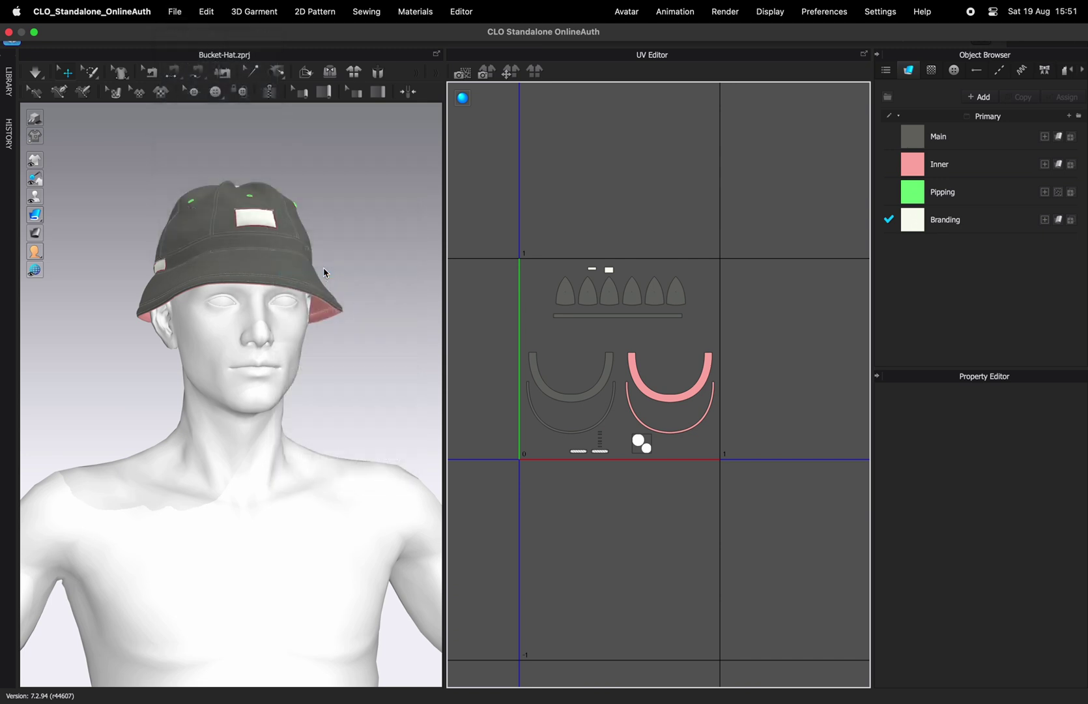
left_click(759, 535)
left_click(544, 678)
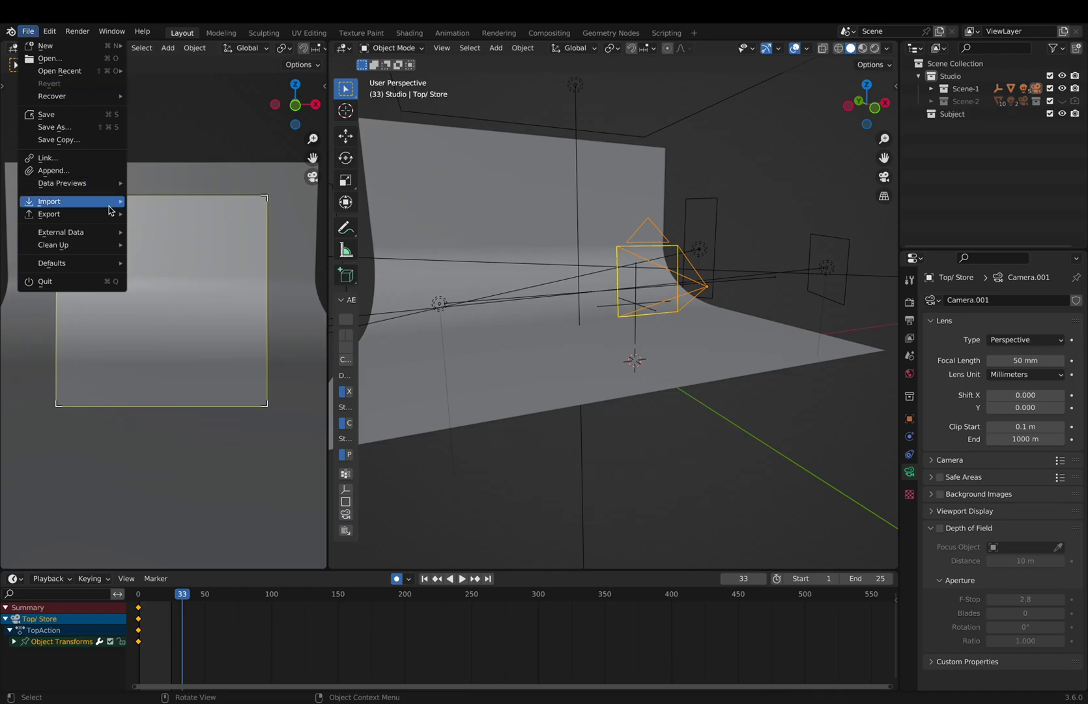
Import the exported OBJ into the Blender studio scene and show the Main_FRONT_2490 material's nodes in the Shader Editor
mouse_move(110, 202)
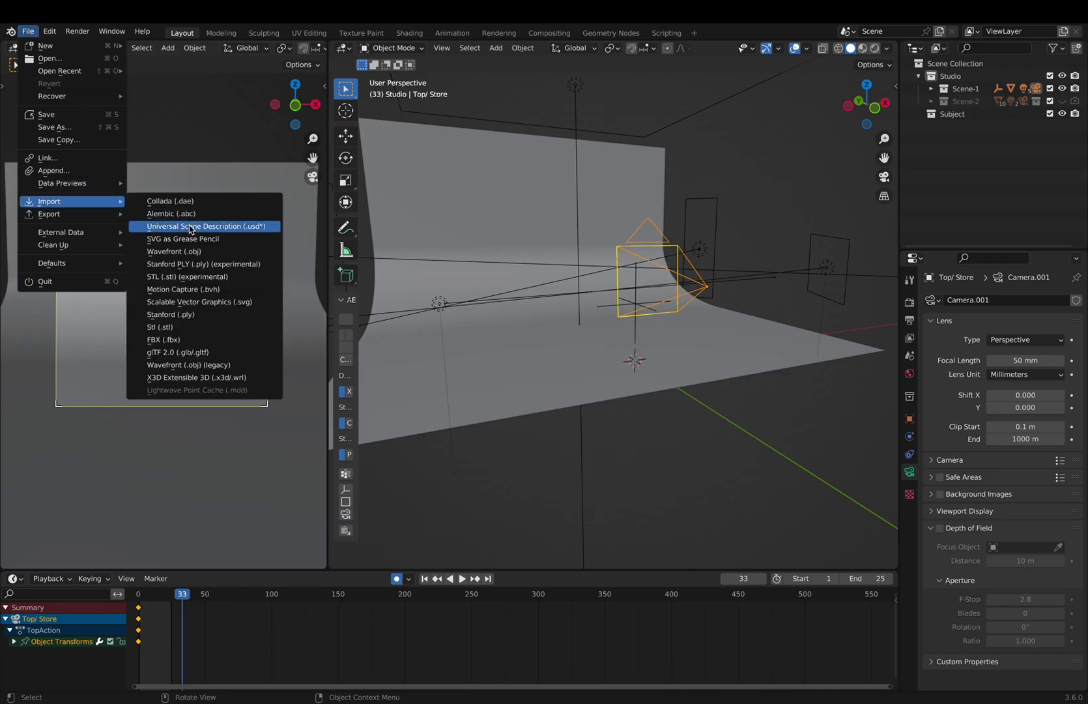
left_click(202, 252)
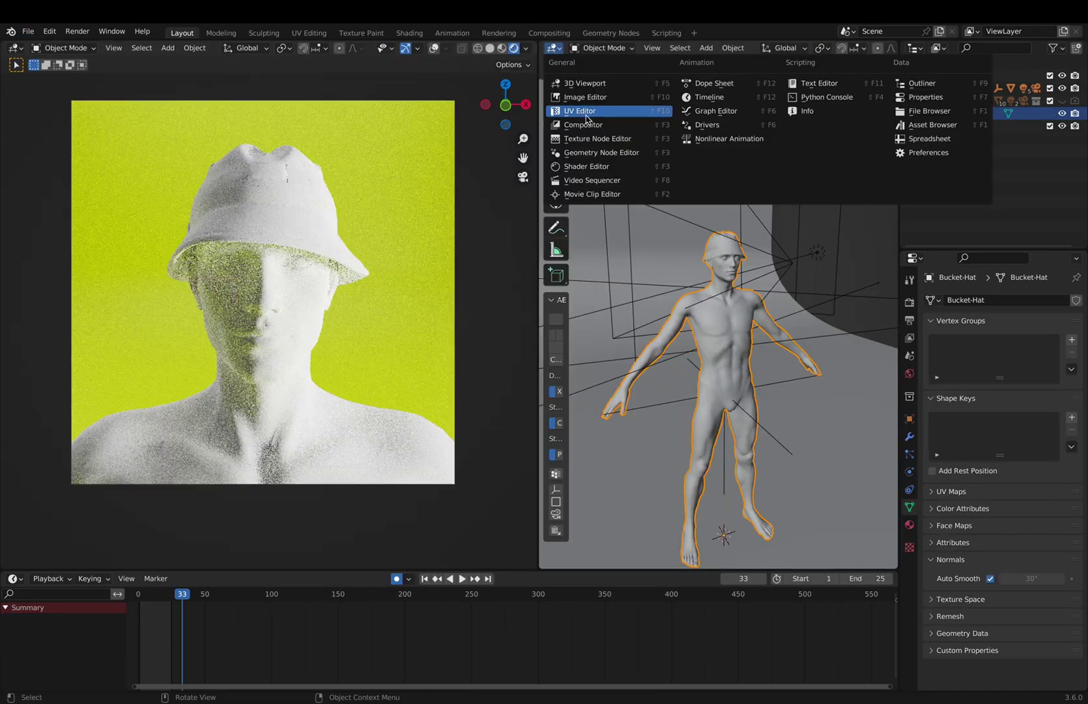
left_click(586, 166)
left_click(910, 525)
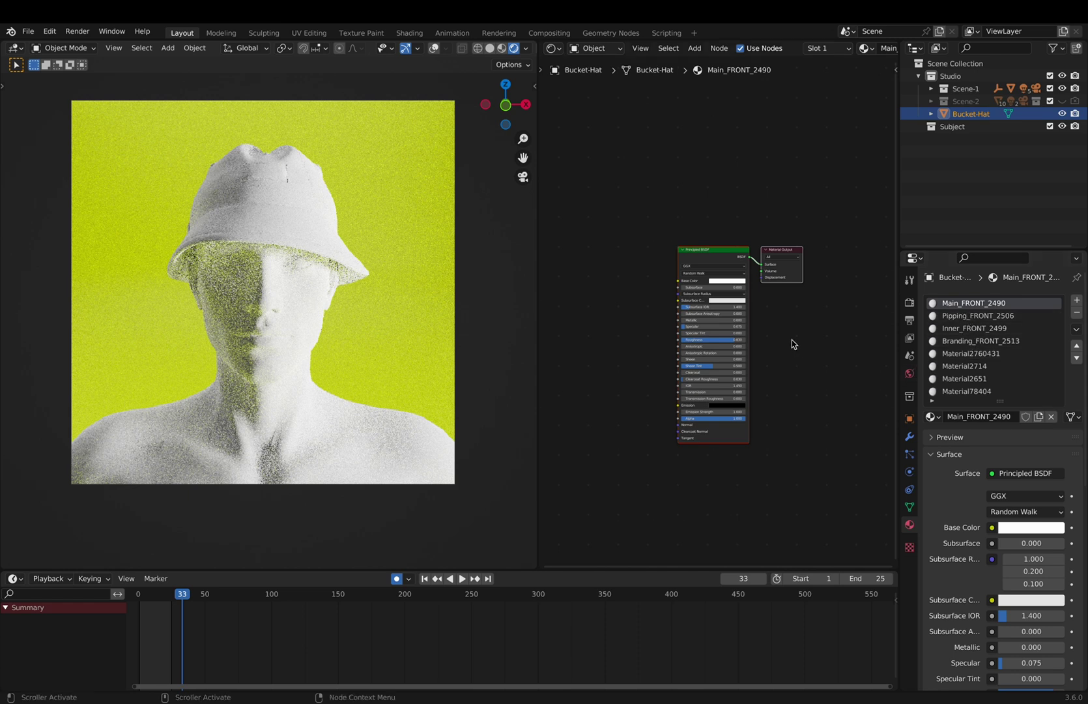
scroll(635, 324, "up", 2)
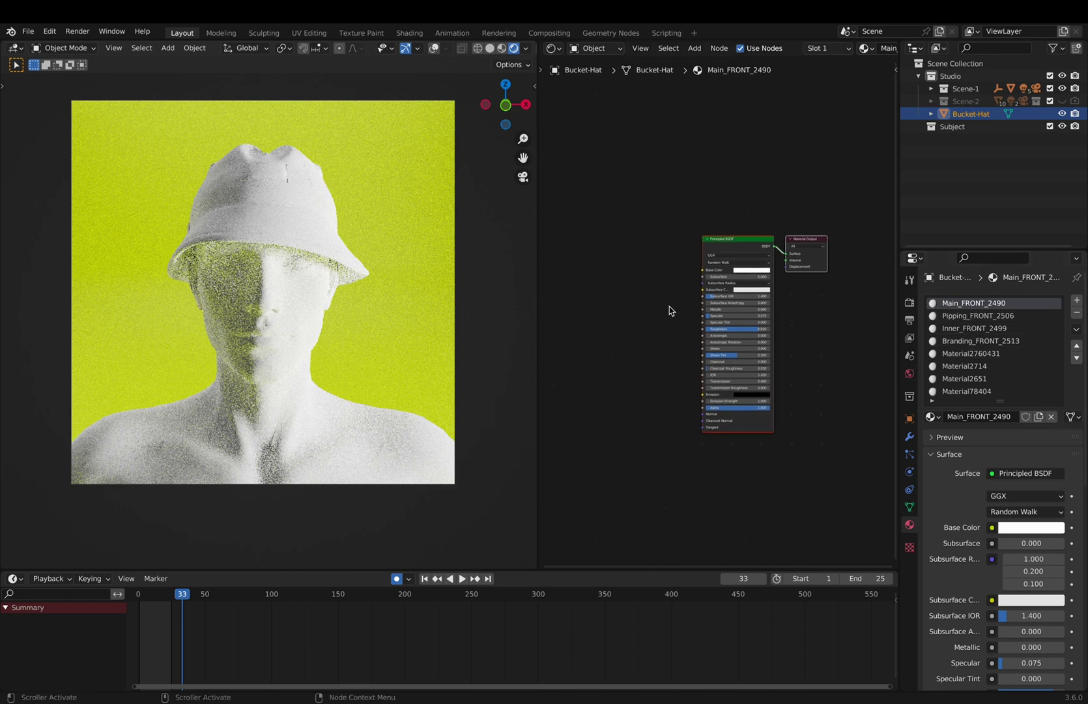
Add an Image Texture node and connect its Color output to the Principled BSDF's Base Color
right_click(631, 306)
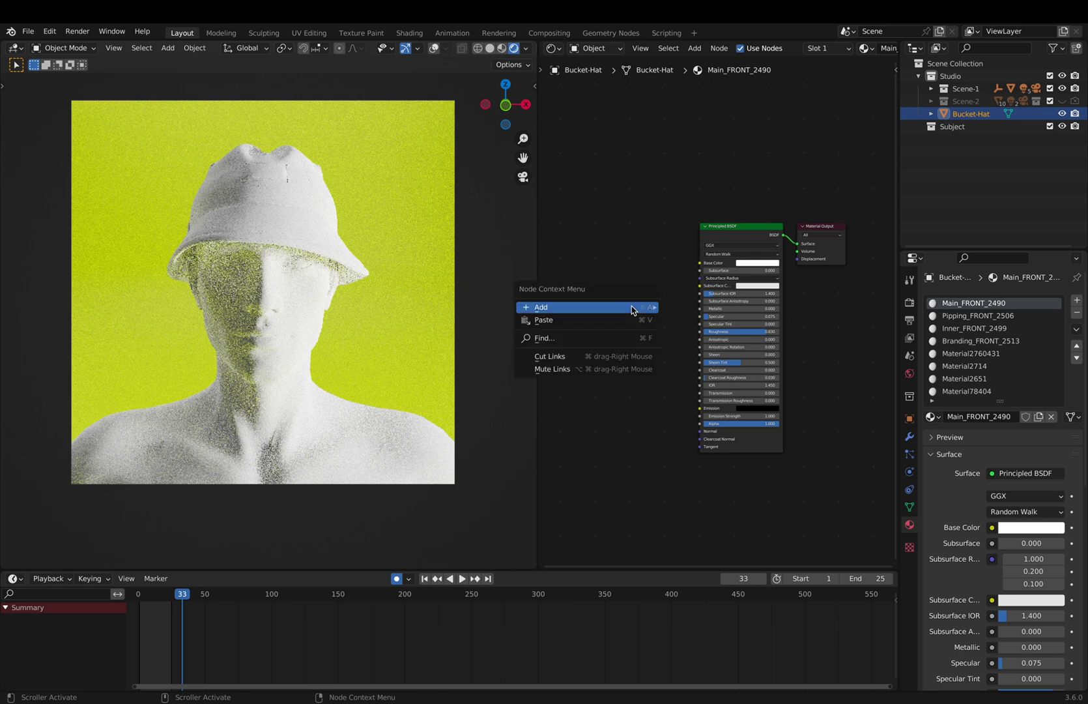
key("shift+a")
left_click(640, 253)
type("image")
key("Return")
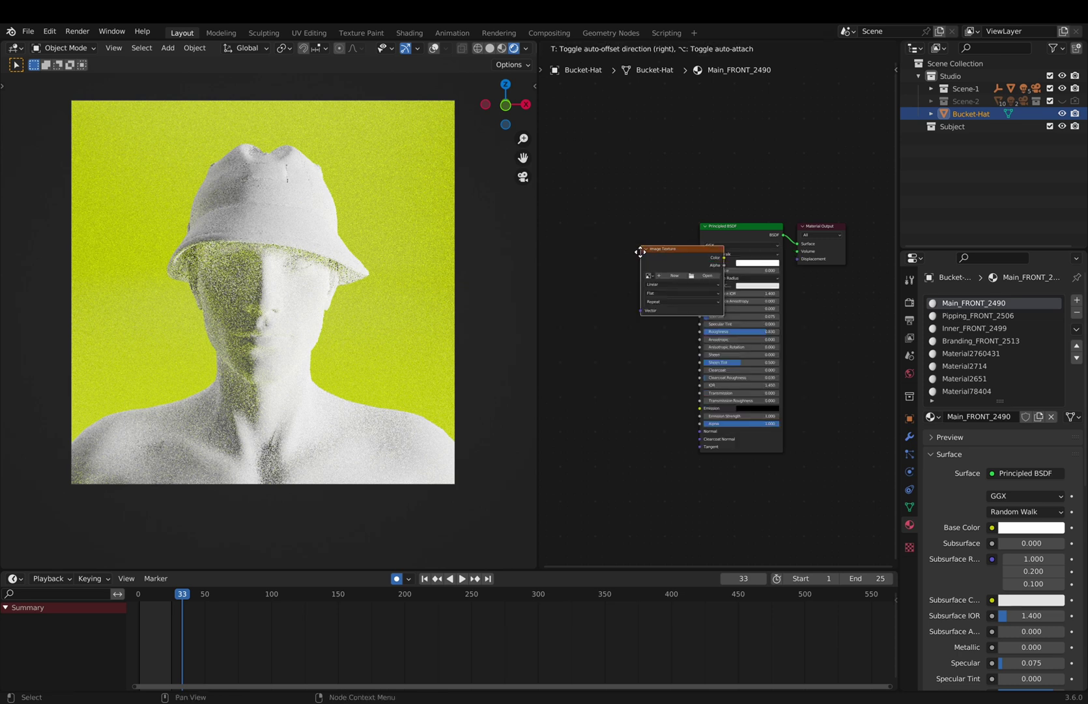
left_click(665, 255)
left_click_drag(668, 265, 699, 263)
Duplicate the Image Texture node and place the copy below the original
key("ctrl+c")
key("ctrl+v")
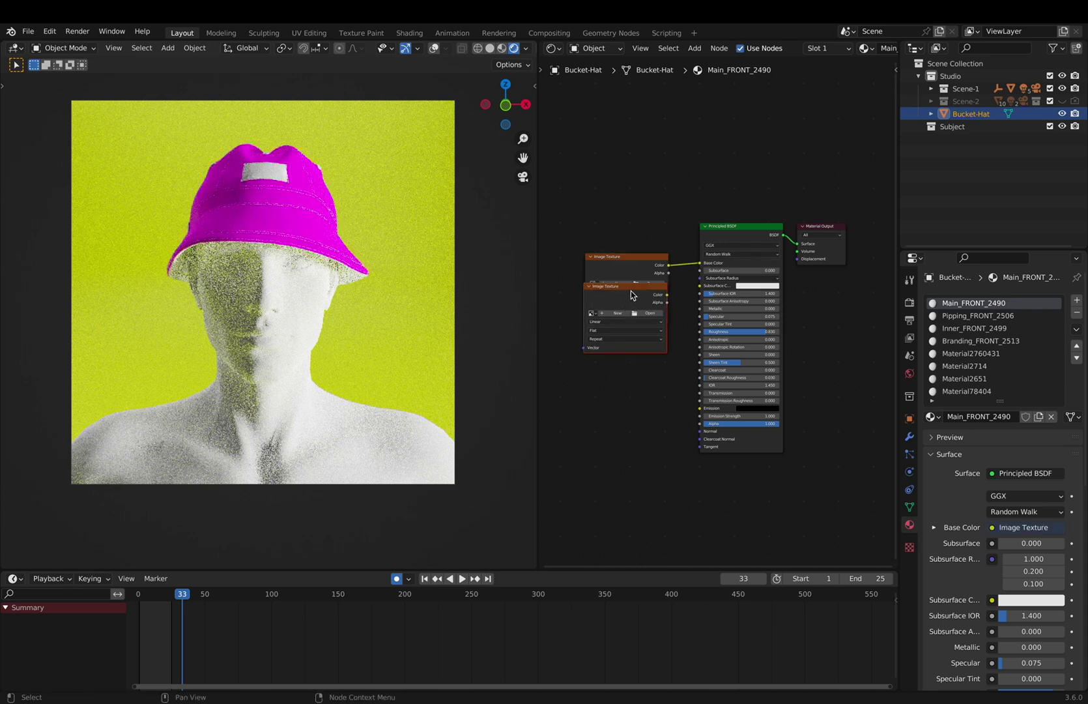
left_click_drag(630, 296, 628, 367)
Add a Normal Map node, link it to the Principled BSDF's Normal input, and feed its Color from the second Image Texture node
left_click(641, 516)
key("shift+a")
type("NOR")
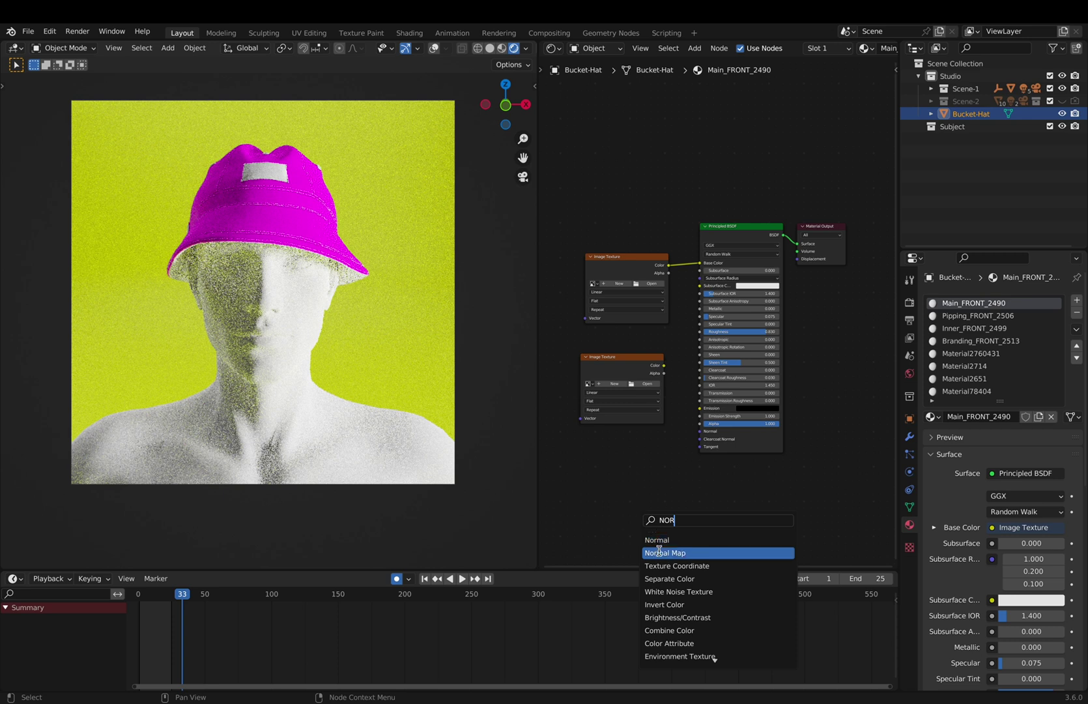
left_click(665, 552)
left_click(653, 488)
left_click_drag(684, 457, 686, 454)
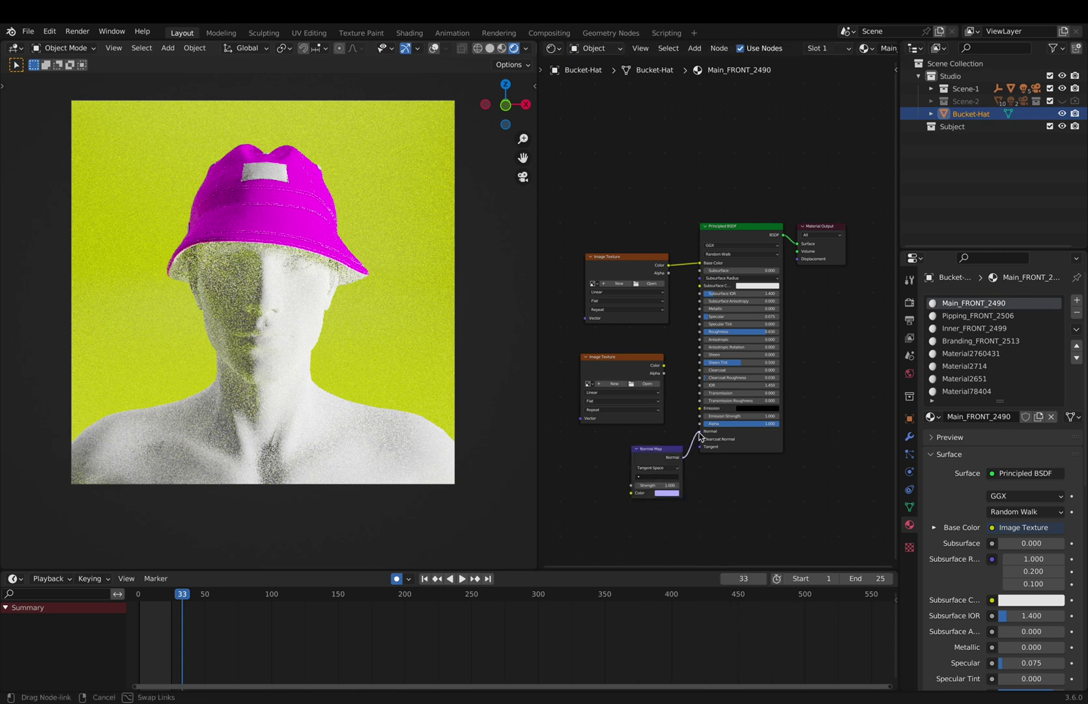
left_click_drag(623, 480, 602, 365)
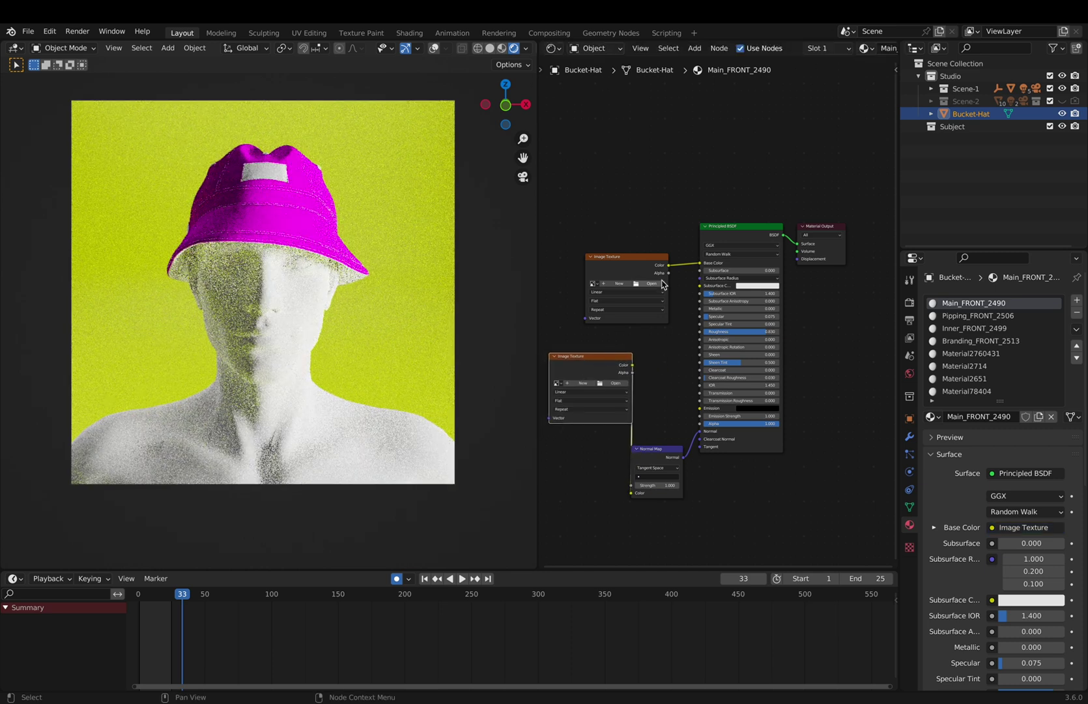
Load Bucket-Hat_diffuse_1001.png into the Image Texture node that feeds the Base Color
left_click(652, 283)
left_click(423, 229)
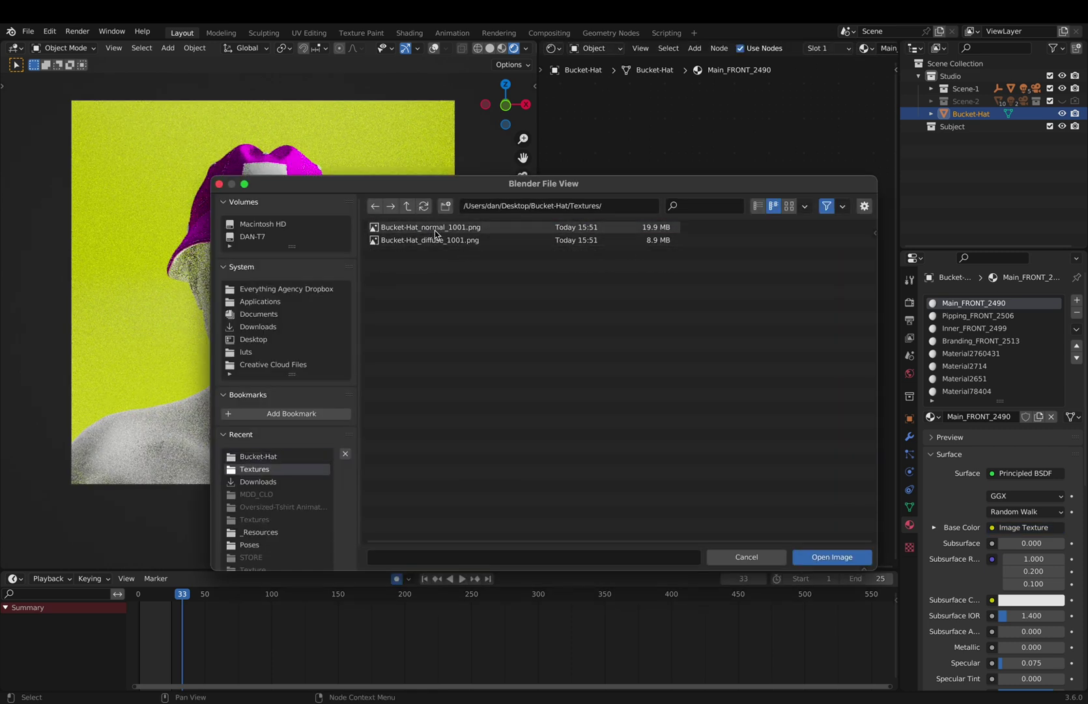
left_click(436, 240)
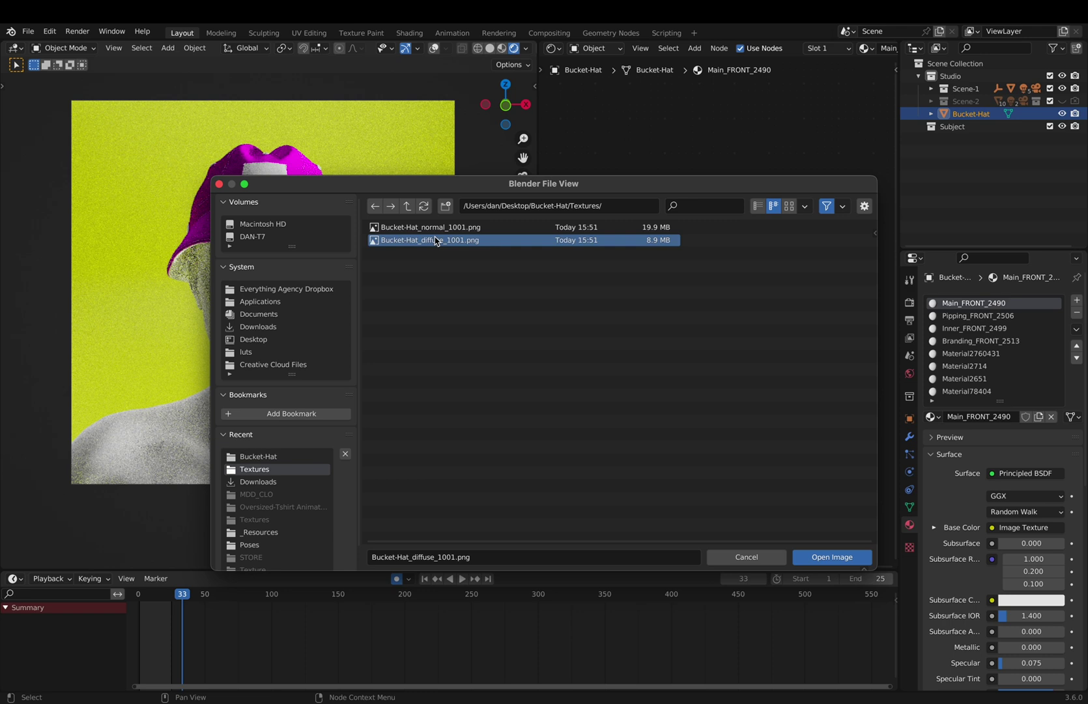
left_click(832, 557)
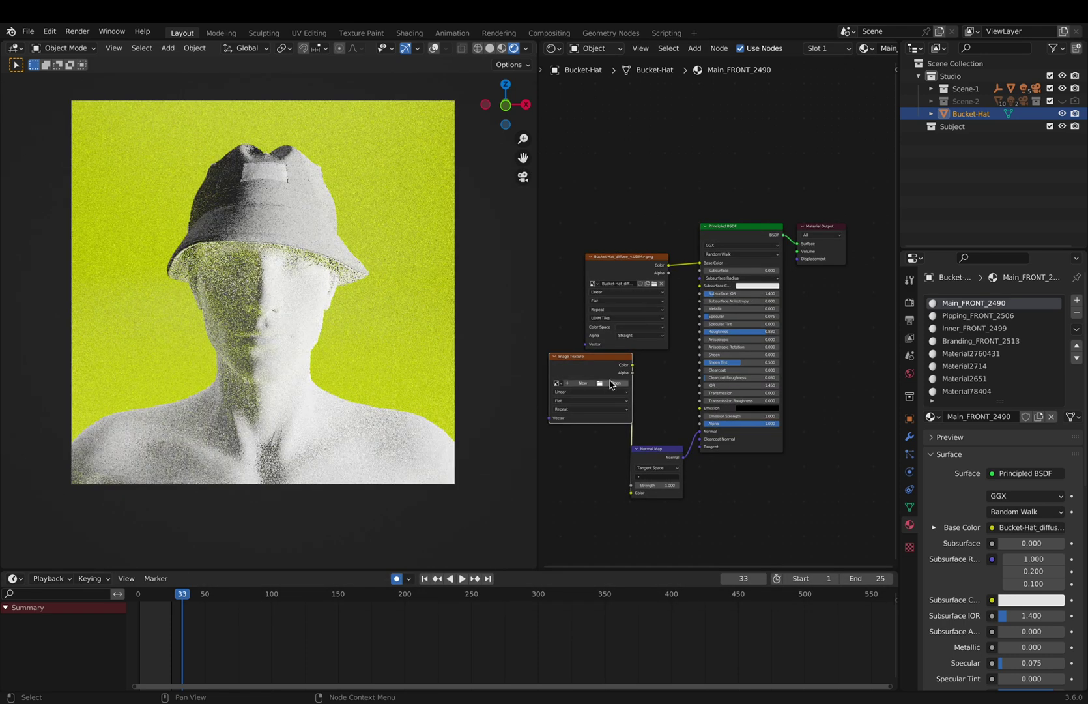
Load Bucket-Hat_normal_1001.png into the Image Texture node that feeds the Normal Map
left_click(613, 385)
left_click(436, 241)
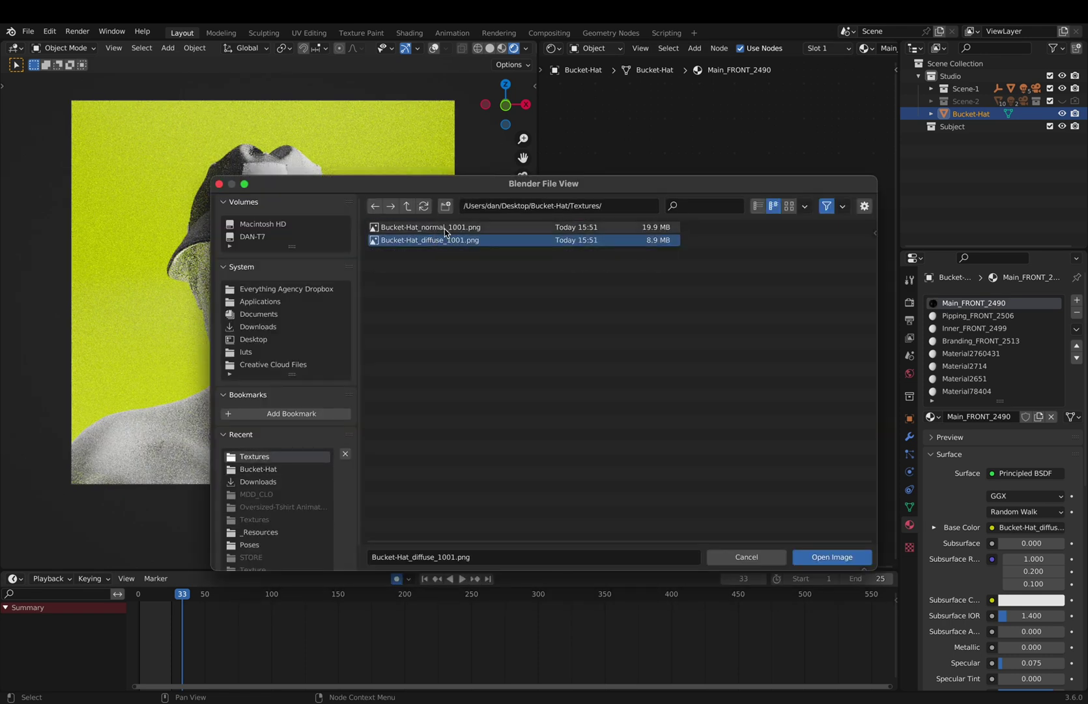
left_click(430, 227)
left_click(832, 557)
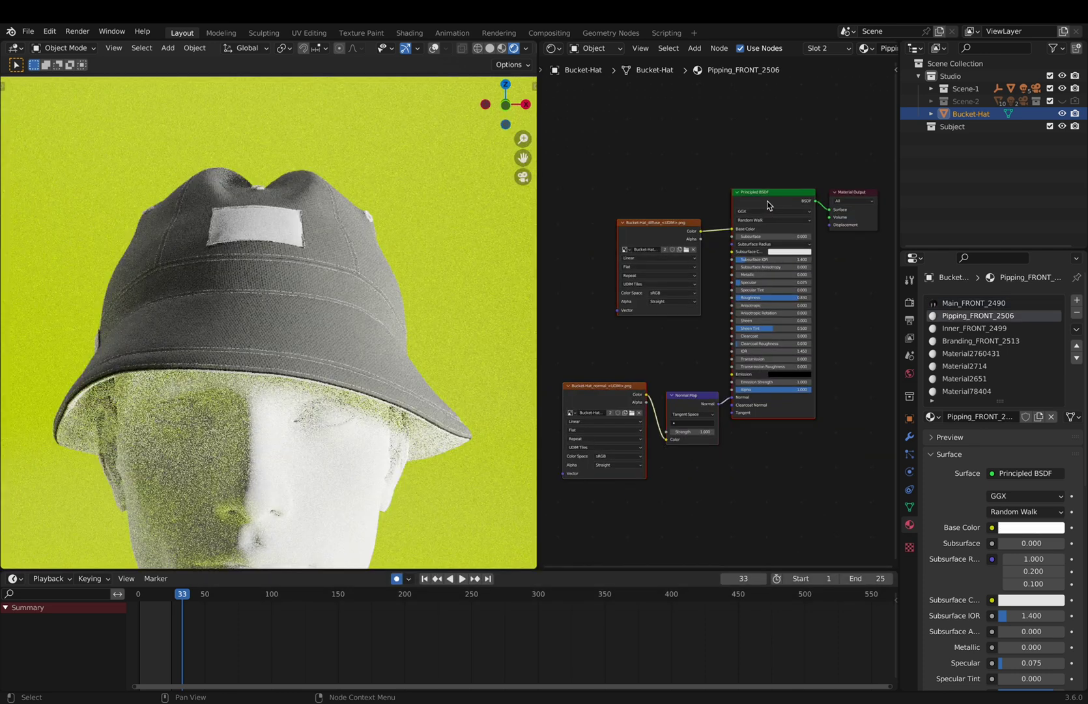
Paste the copied diffuse and normal texture nodes into the Inner_FRONT_2499 and Branding_FRONT_2513 materials
left_click(974, 327)
key("ctrl+v")
left_click(981, 340)
right_click(601, 238)
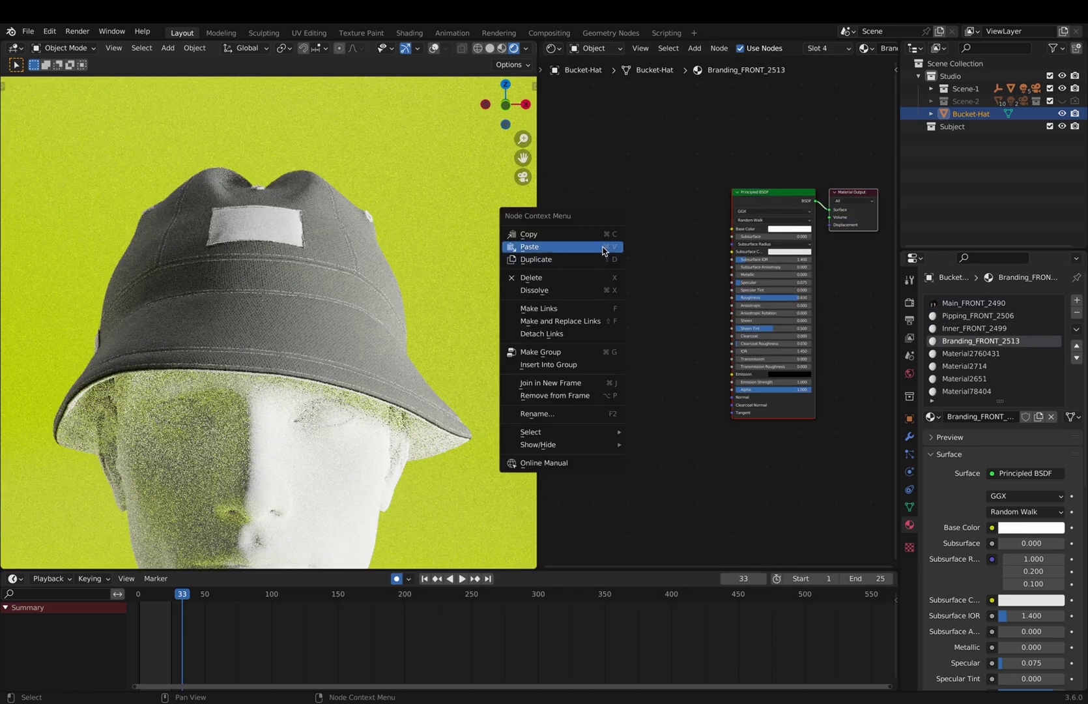
left_click(605, 246)
Review the node setups of the Inner_FRONT_2499, Pipping_FRONT_2506 and Main_FRONT_2490 materials
left_click(959, 330)
left_click(959, 316)
left_click(958, 304)
middle_click_drag(808, 131, 797, 137)
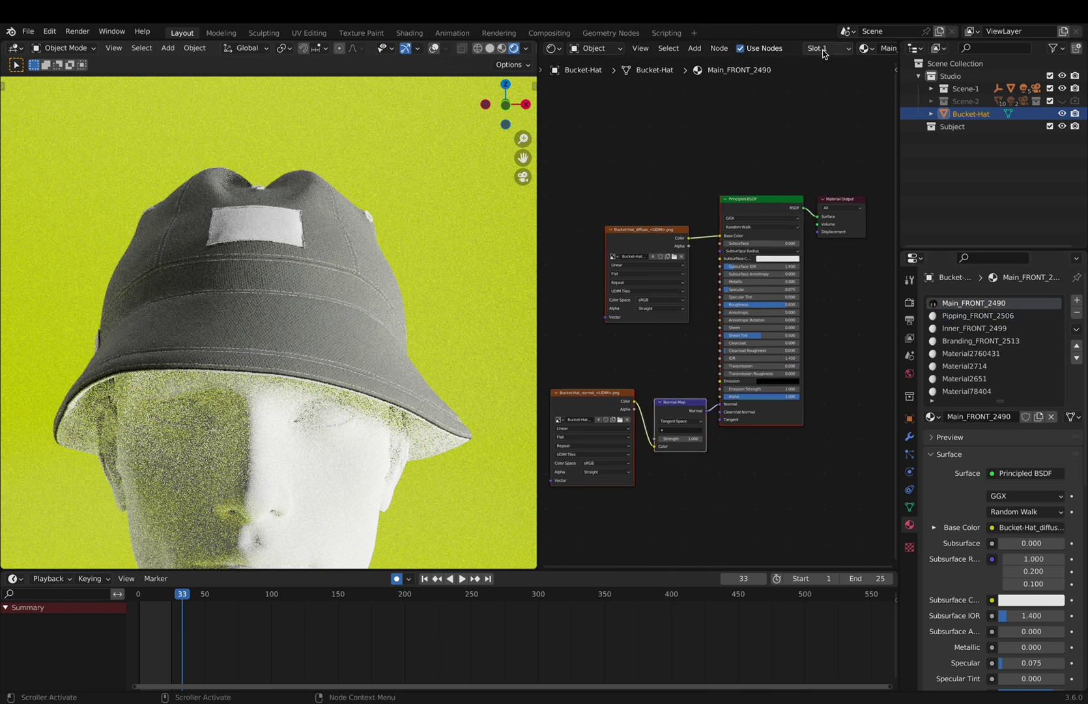
middle_click_drag(857, 52, 794, 52)
scroll(782, 50, "down", 4, "ctrl")
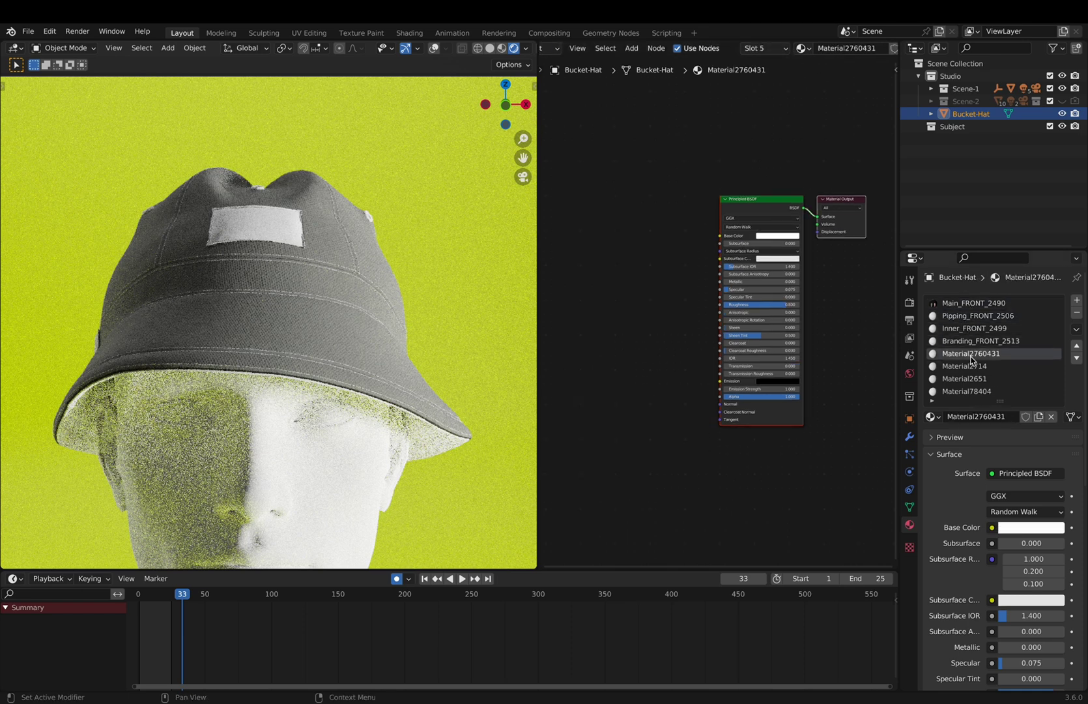
Try changing the Base Color of Material2760431
left_click(778, 235)
left_click(793, 172)
key("ctrl+z")
Remove the Material2651 slot from the bucket hat's material list
left_click(967, 366)
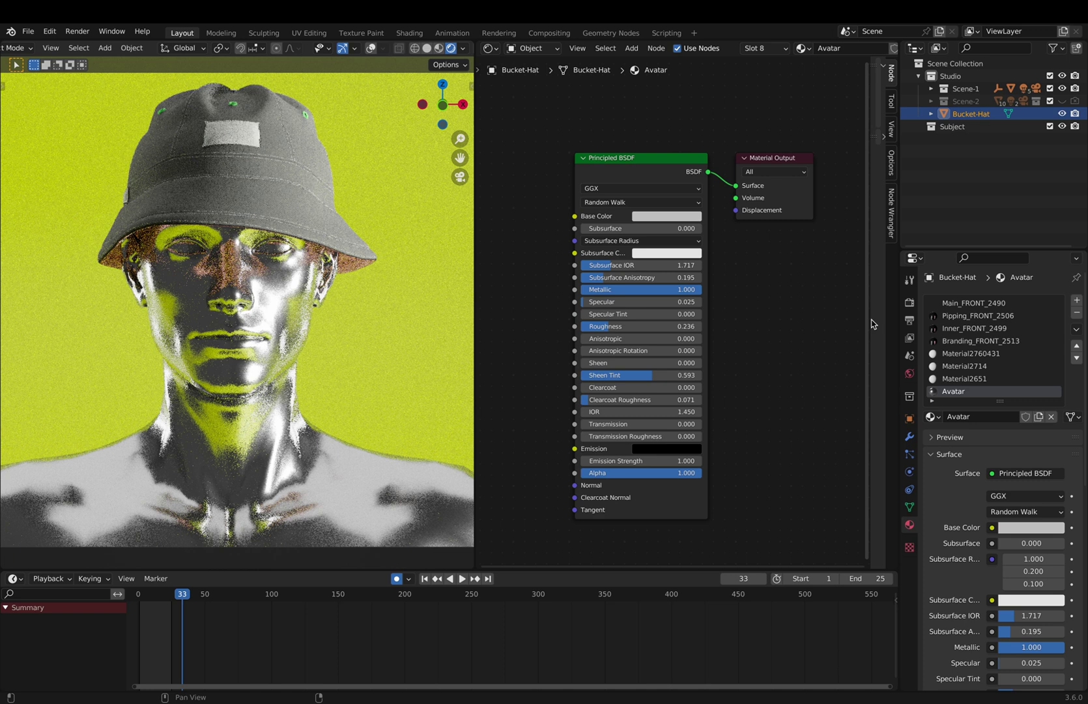
left_click(997, 378)
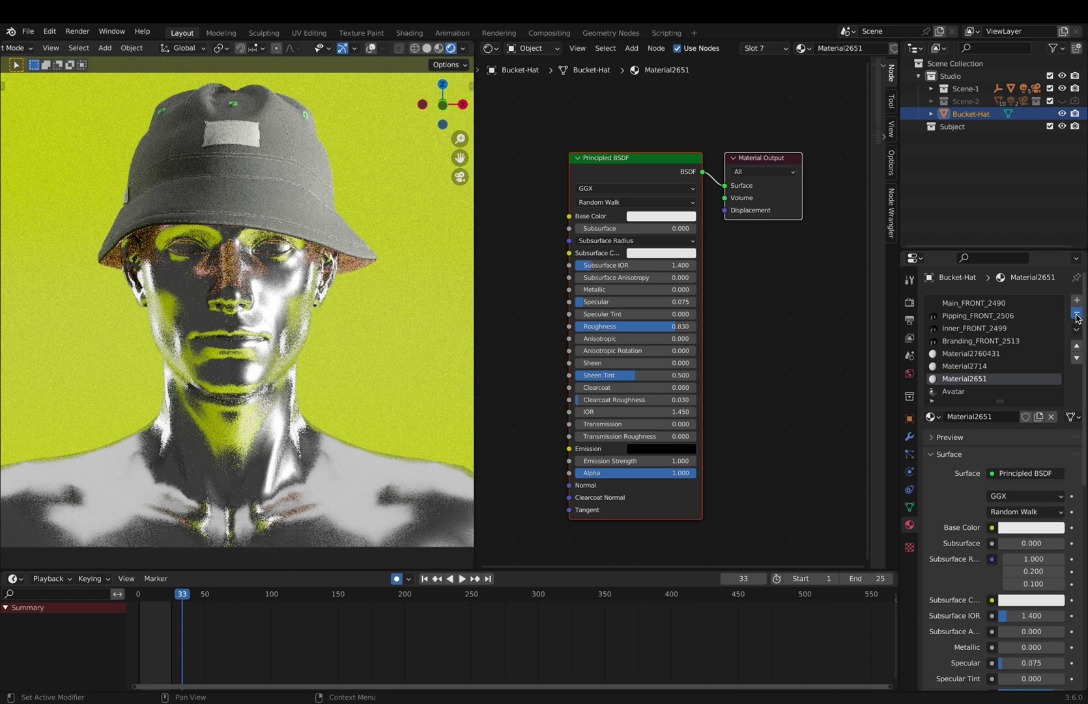
left_click(1077, 314)
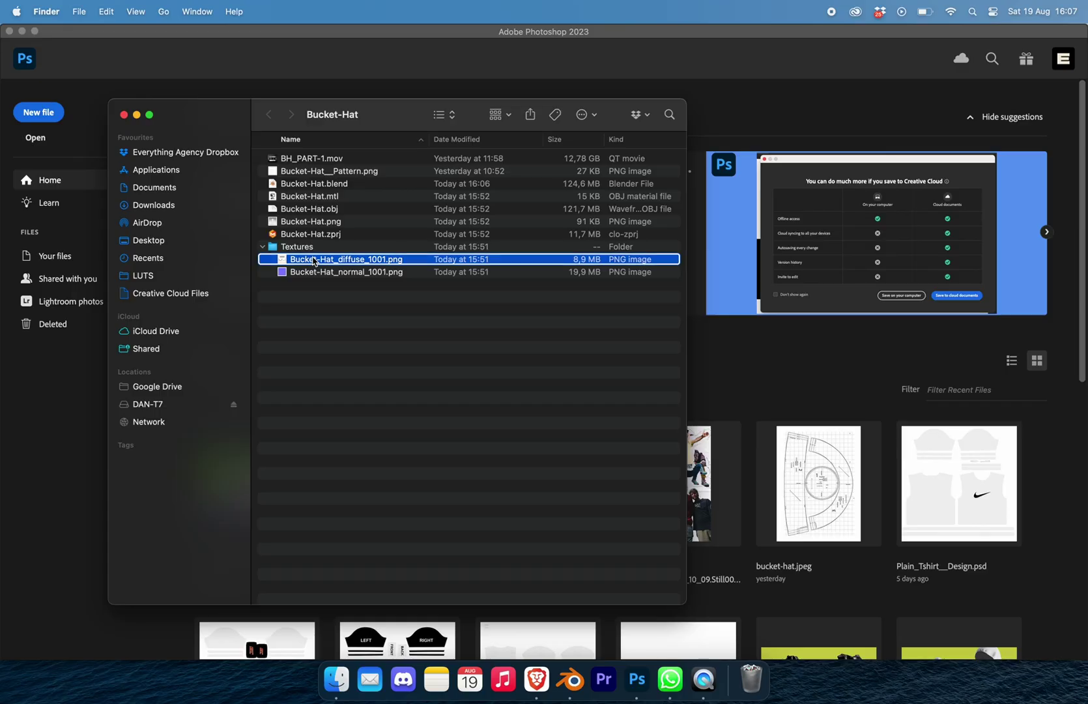
Open Bucket-Hat_diffuse_1001.png from the Textures folder in Photoshop
right_click(316, 259)
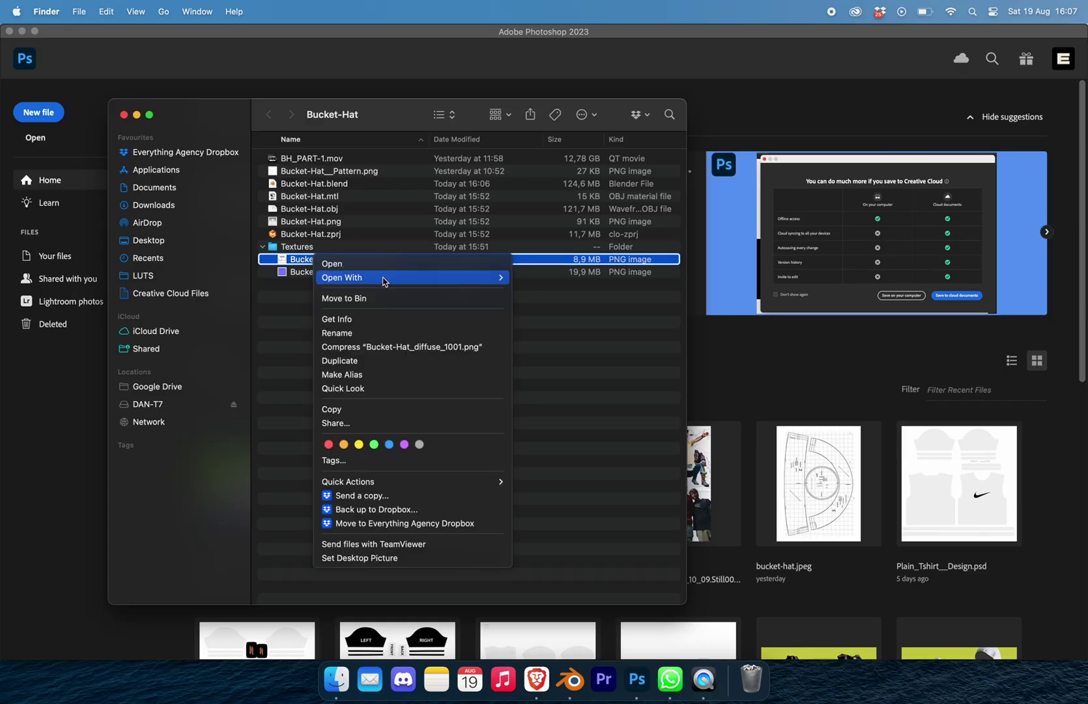
left_click(577, 326)
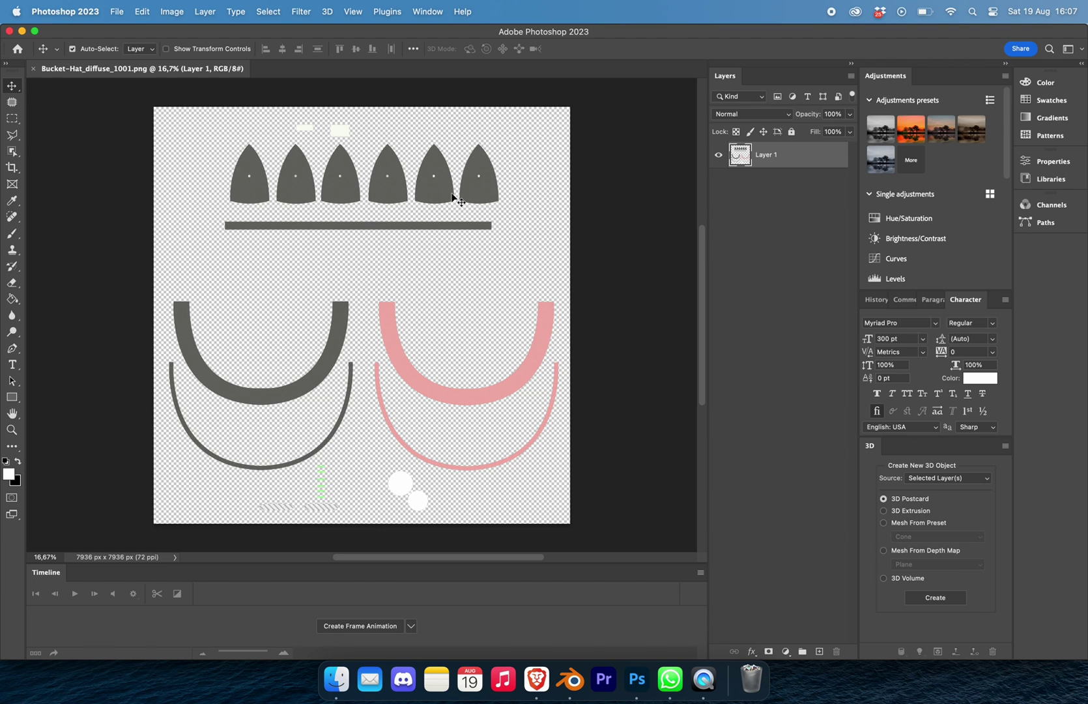
Scale the black Nike swoosh to fit the front patch and place the NIKE wordmark on the narrow side label
scroll(451, 196, "up", 5)
scroll(454, 196, "up", 3)
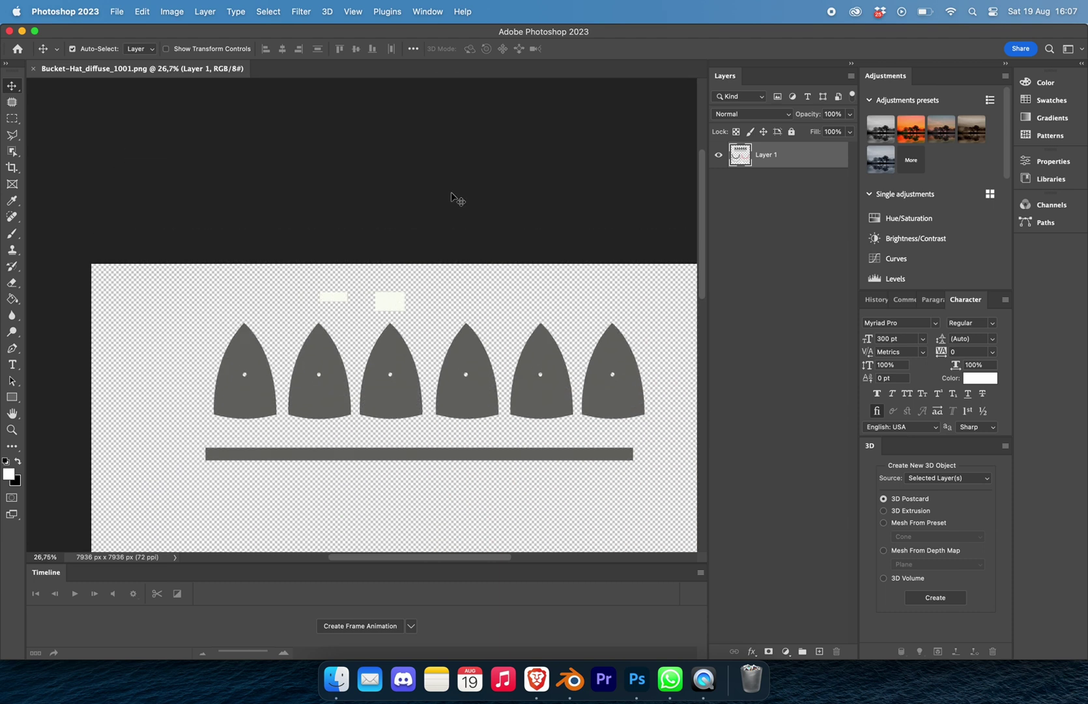
scroll(454, 196, "up", 5, "alt")
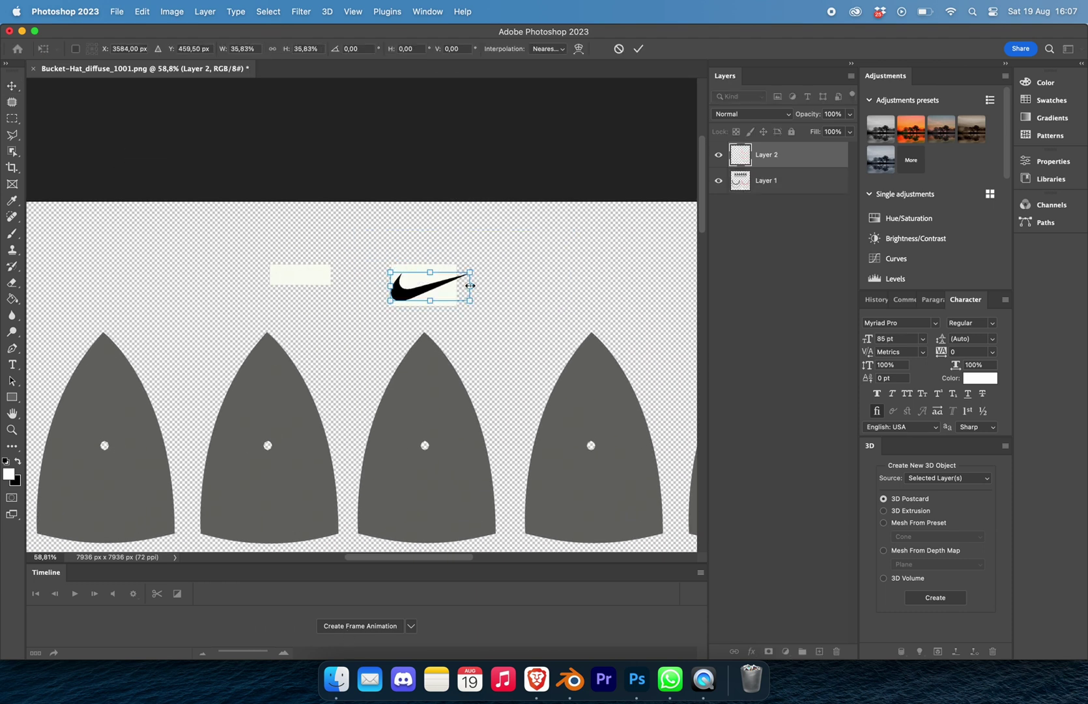
left_click_drag(469, 286, 453, 285)
scroll(432, 281, "up", 6)
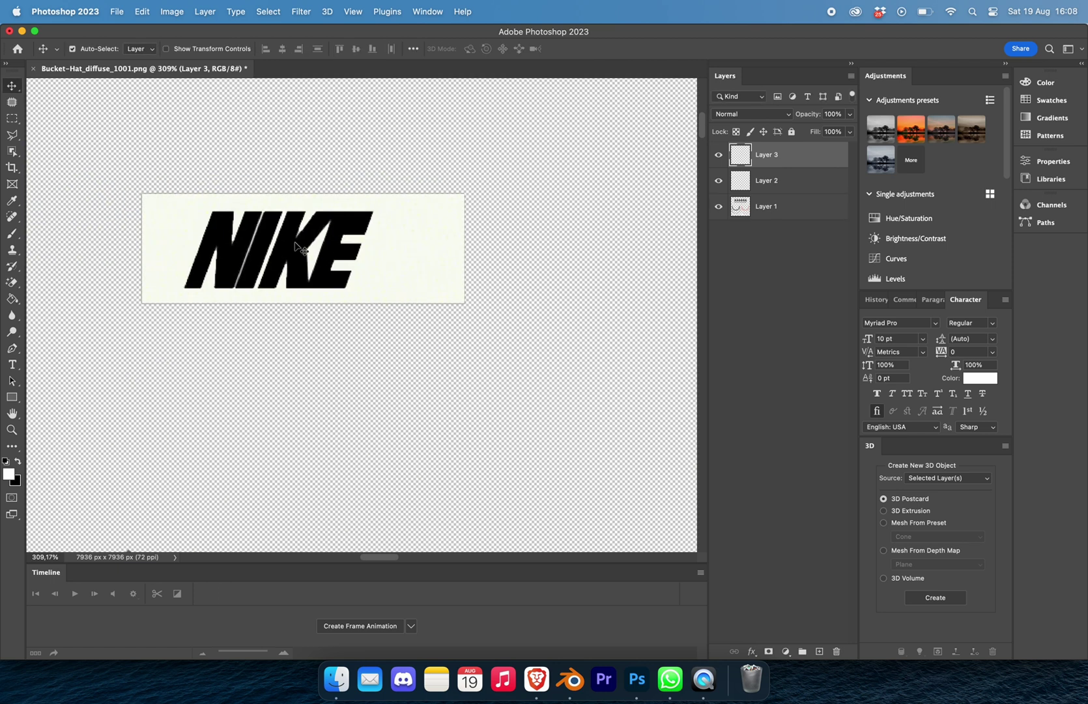
scroll(420, 297, "down", 10)
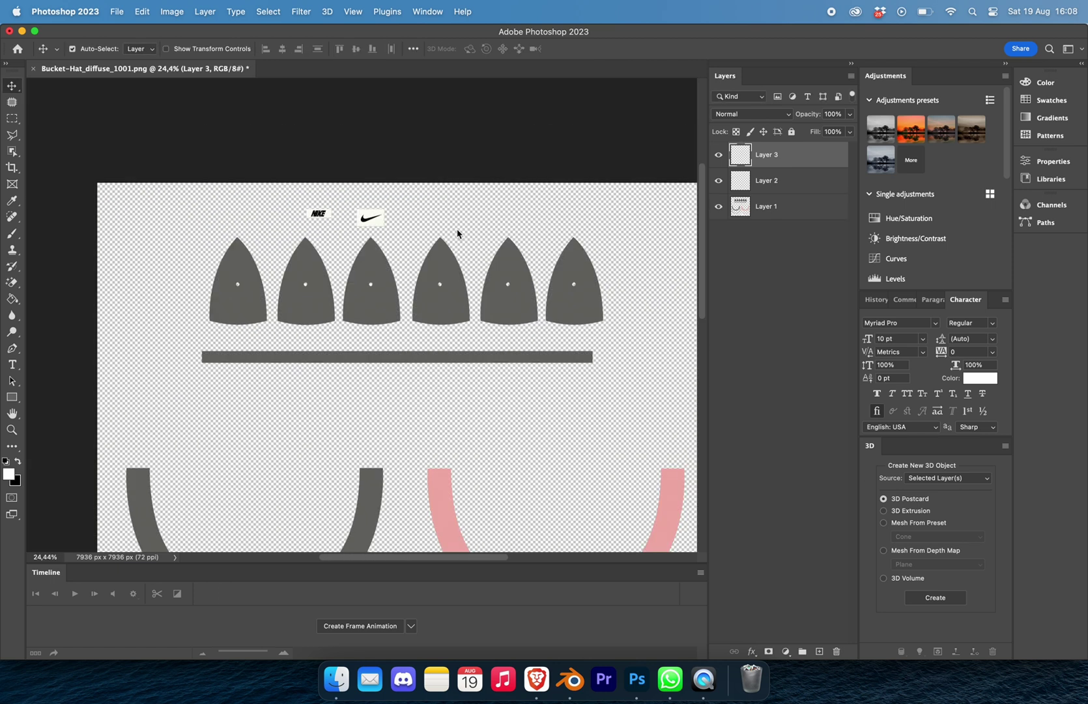
Save the edited texture as Bucket-Hat_diffuse_1001.psd in the Textures folder
key("cmd+s")
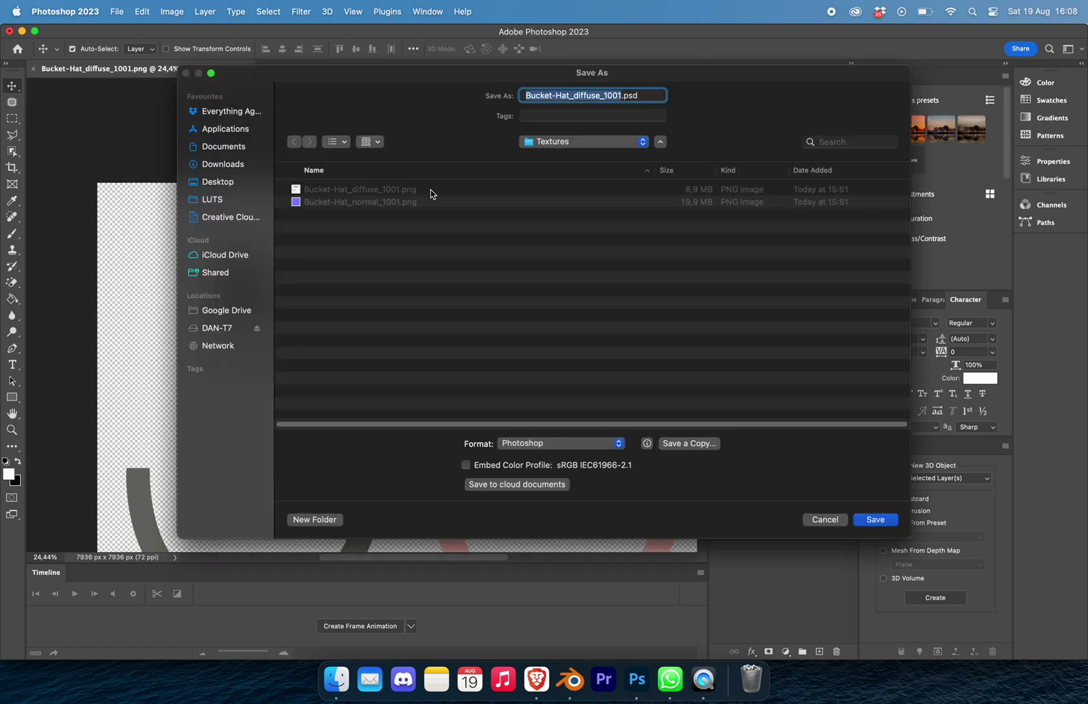
left_click(885, 519)
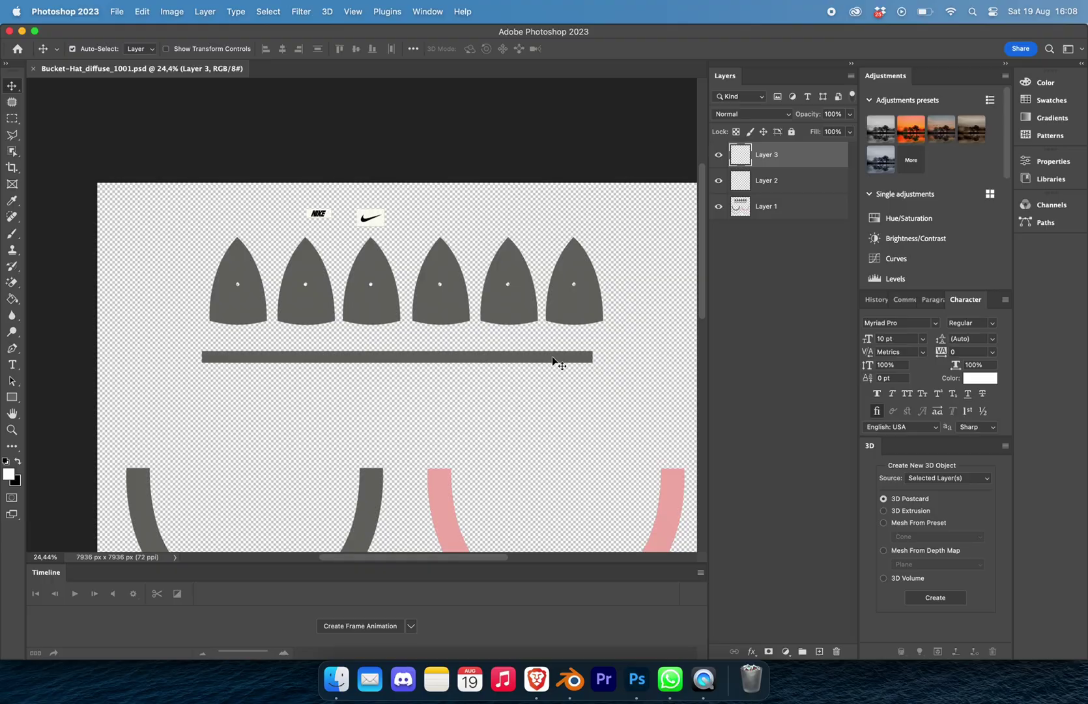
Switch to Blender, unlink the diffuse image from the Branding material's Image Texture node and open the file browser for a replacement
left_click(570, 680)
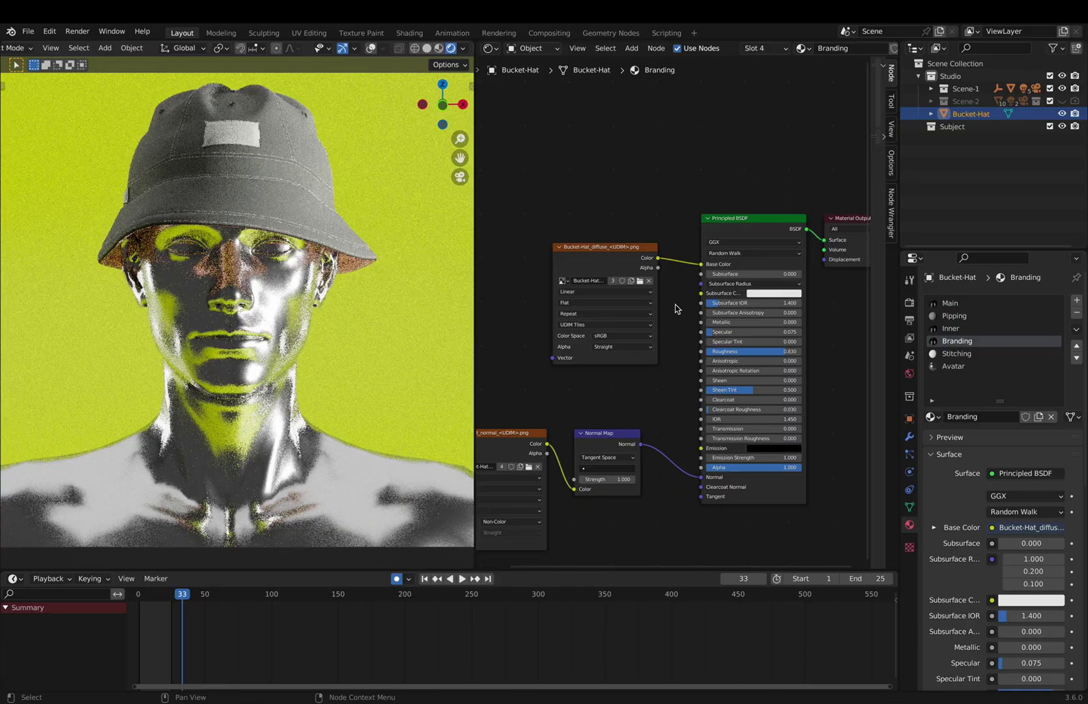
left_click(649, 281)
left_click(645, 281)
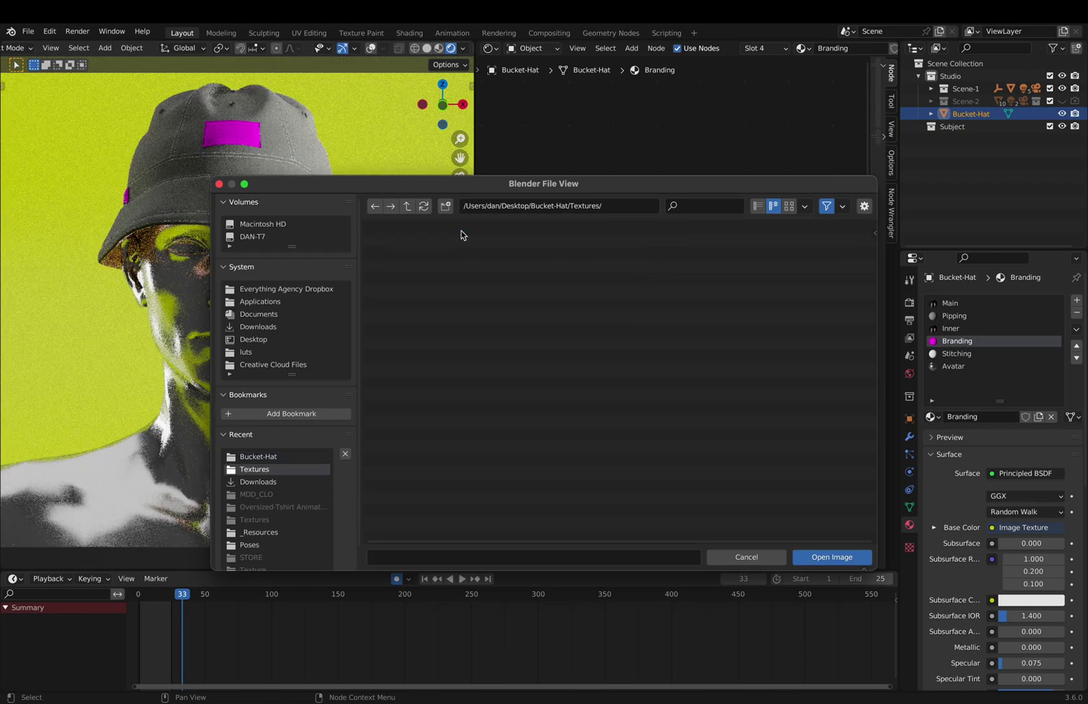